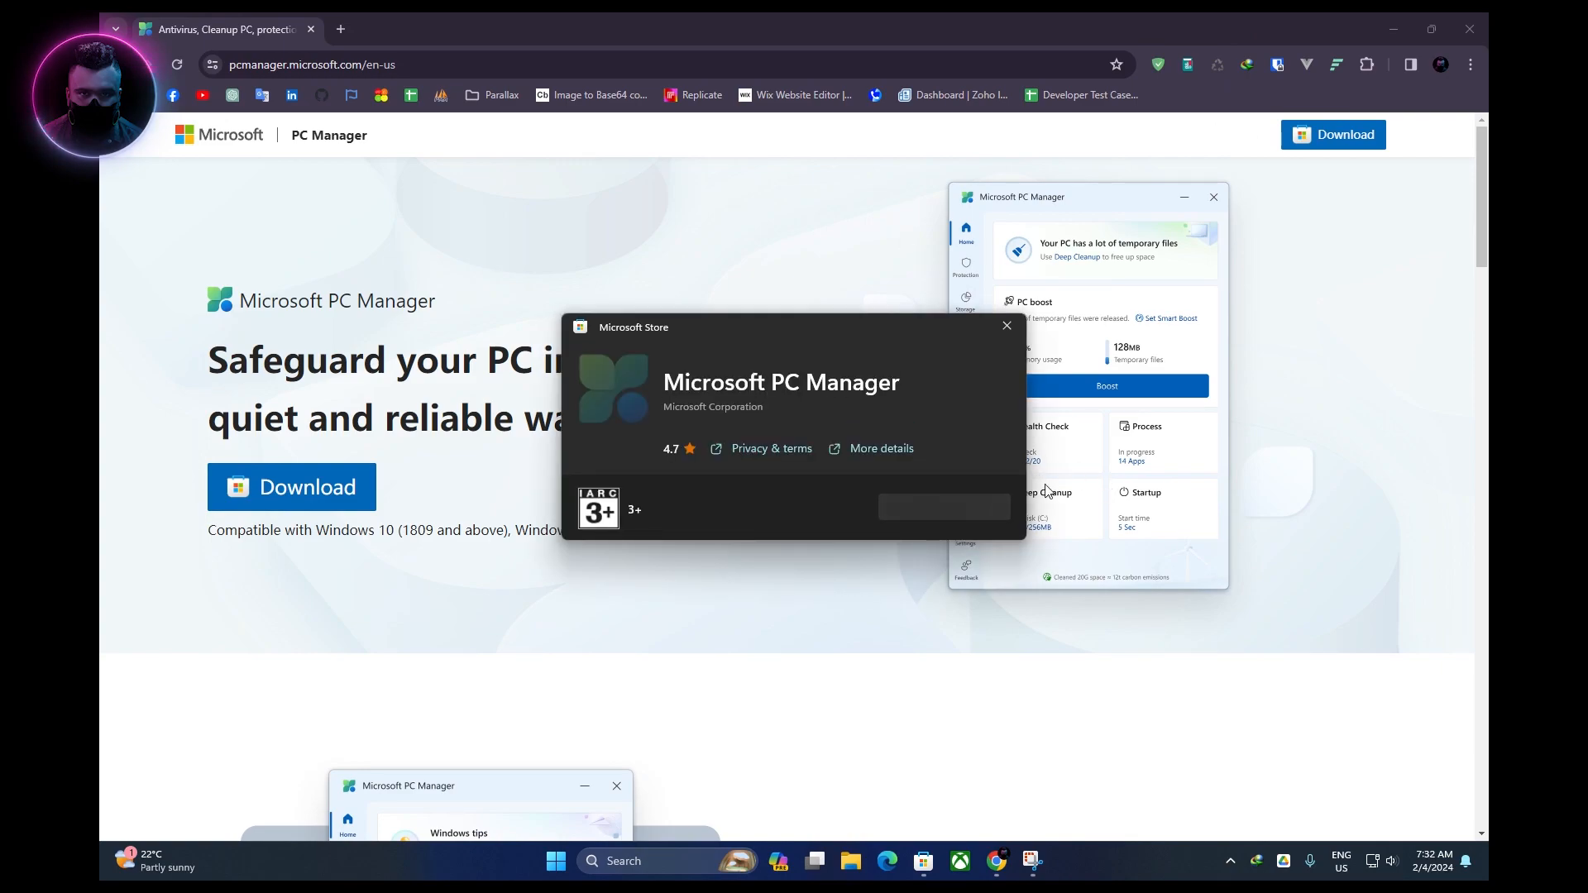
Install Microsoft PC Manager from its Store dialog and look through the product page's feature sections during the download.
{"action": "left_click", "coordinate": [915, 508]}
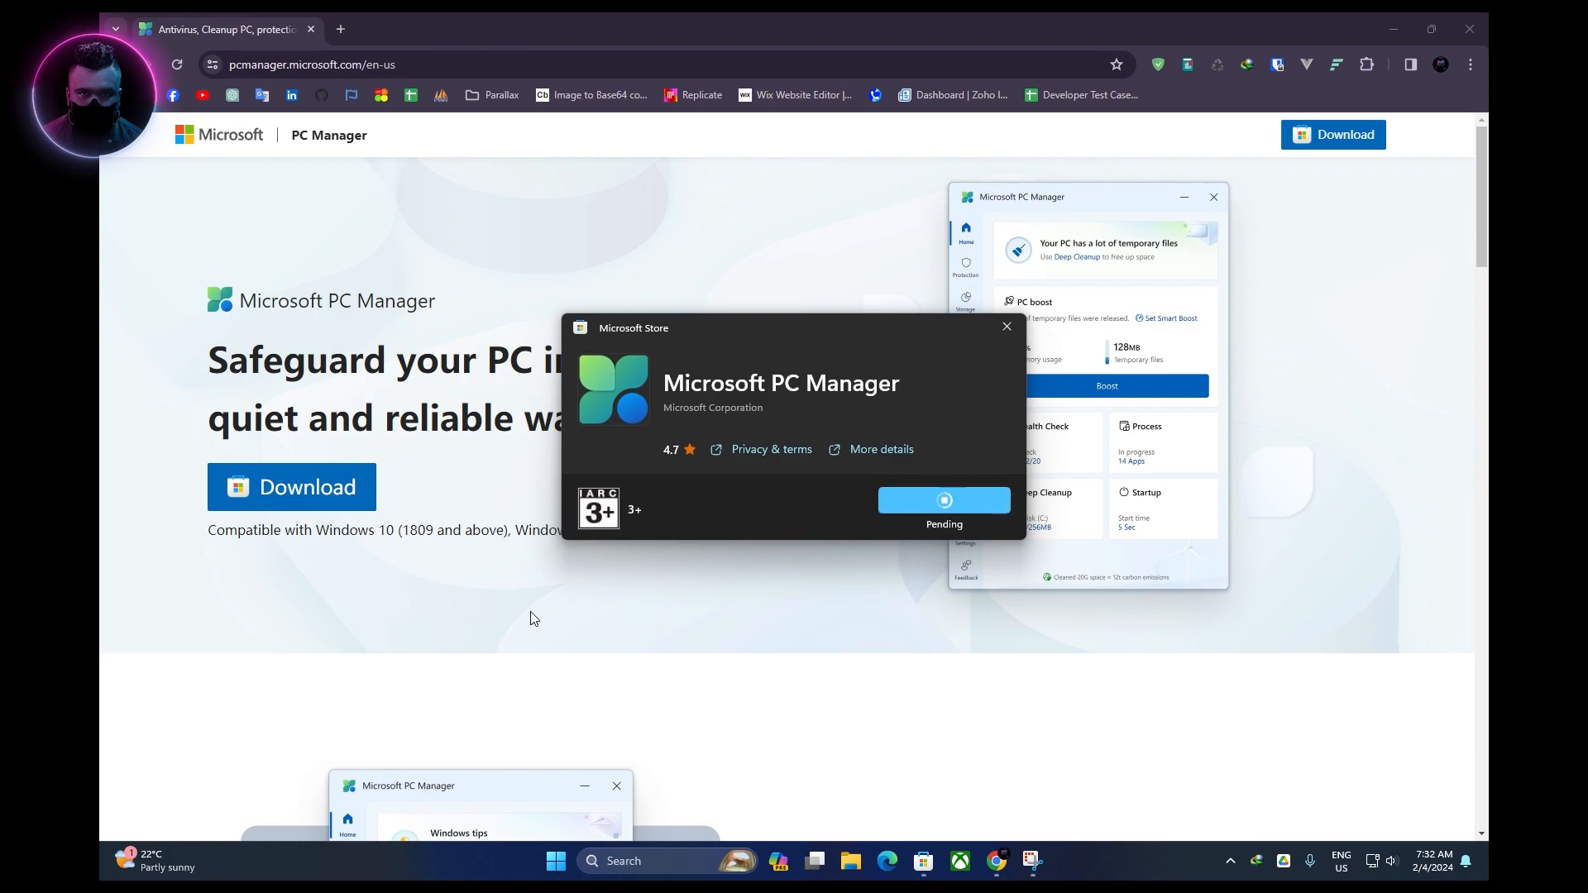
{"action": "scroll", "coordinate": [496, 612], "scroll_direction": "down", "scroll_amount": 5}
{"action": "scroll", "coordinate": [398, 610], "scroll_direction": "down", "scroll_amount": 20}
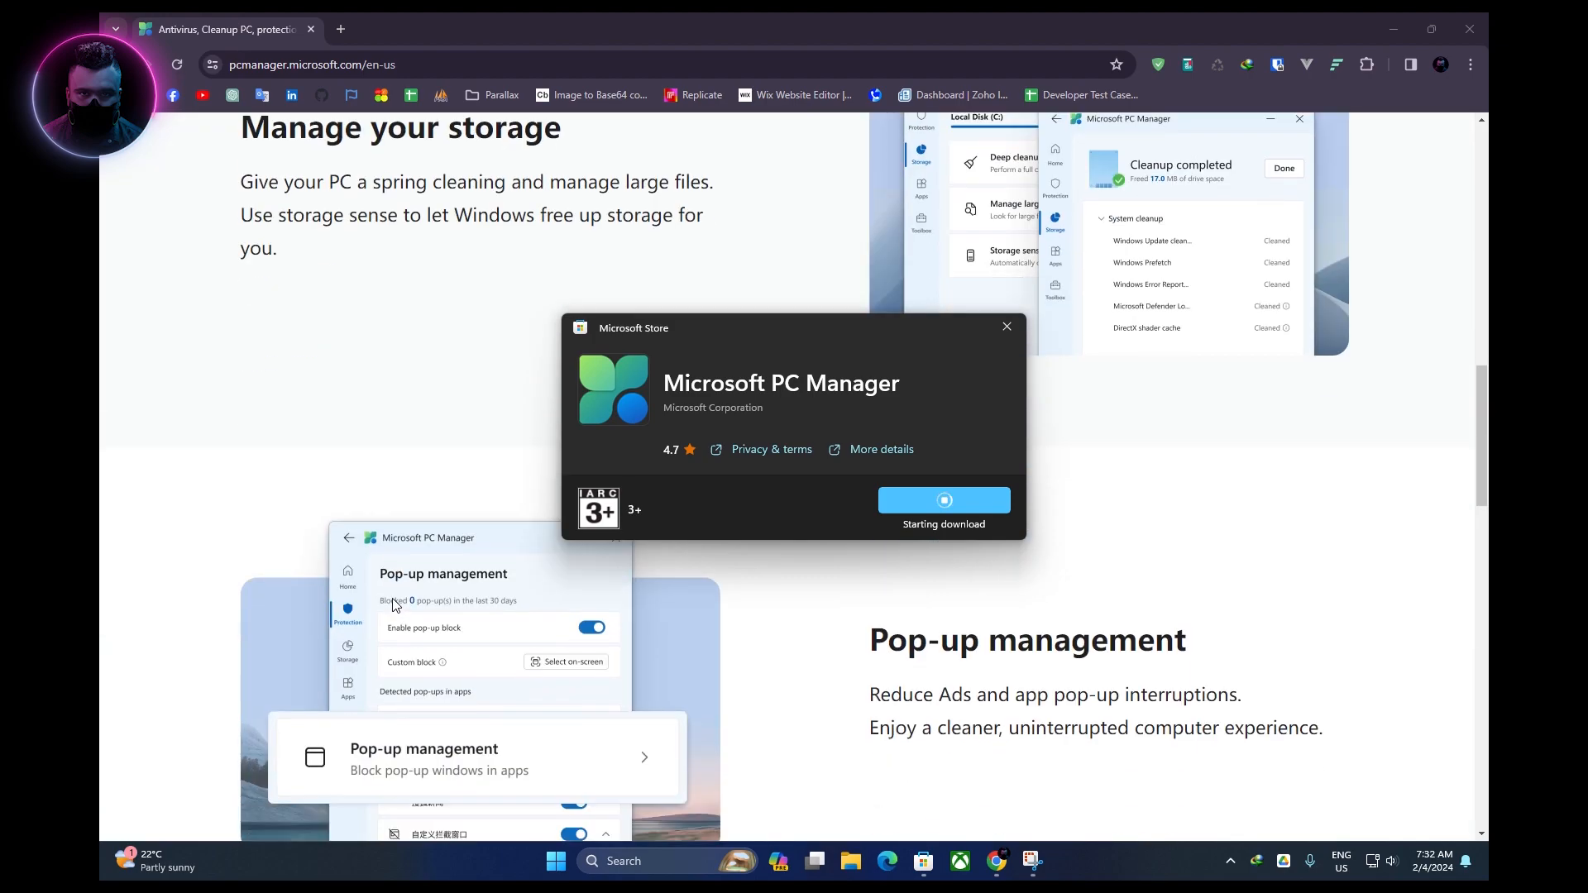
{"action": "scroll", "coordinate": [394, 602], "scroll_direction": "down", "scroll_amount": 5}
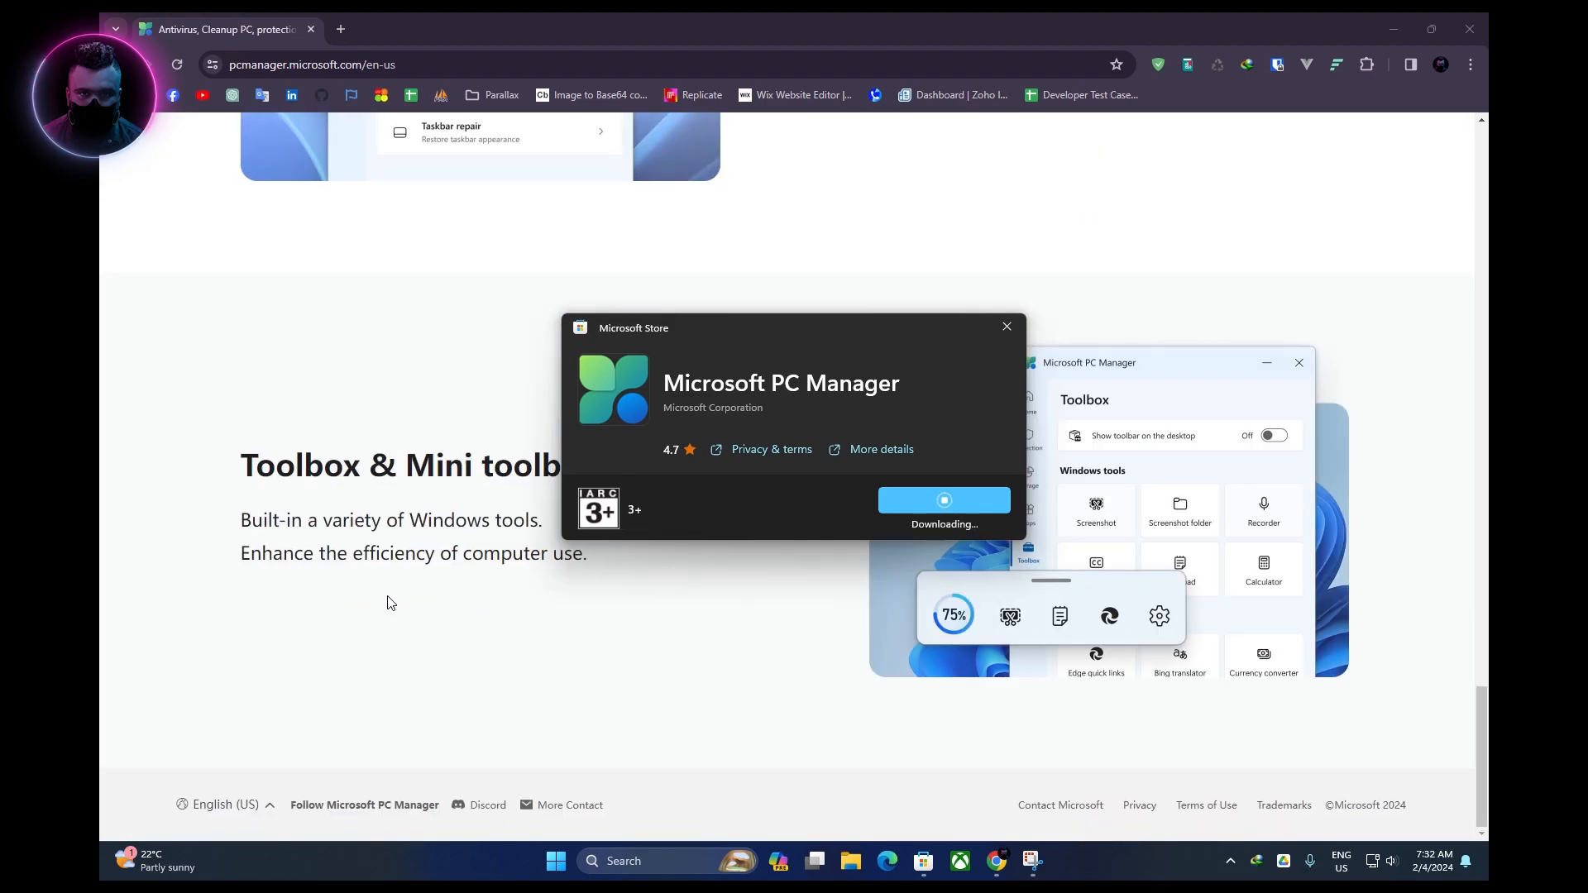
{"action": "scroll", "coordinate": [382, 608], "scroll_direction": "up", "scroll_amount": 15}
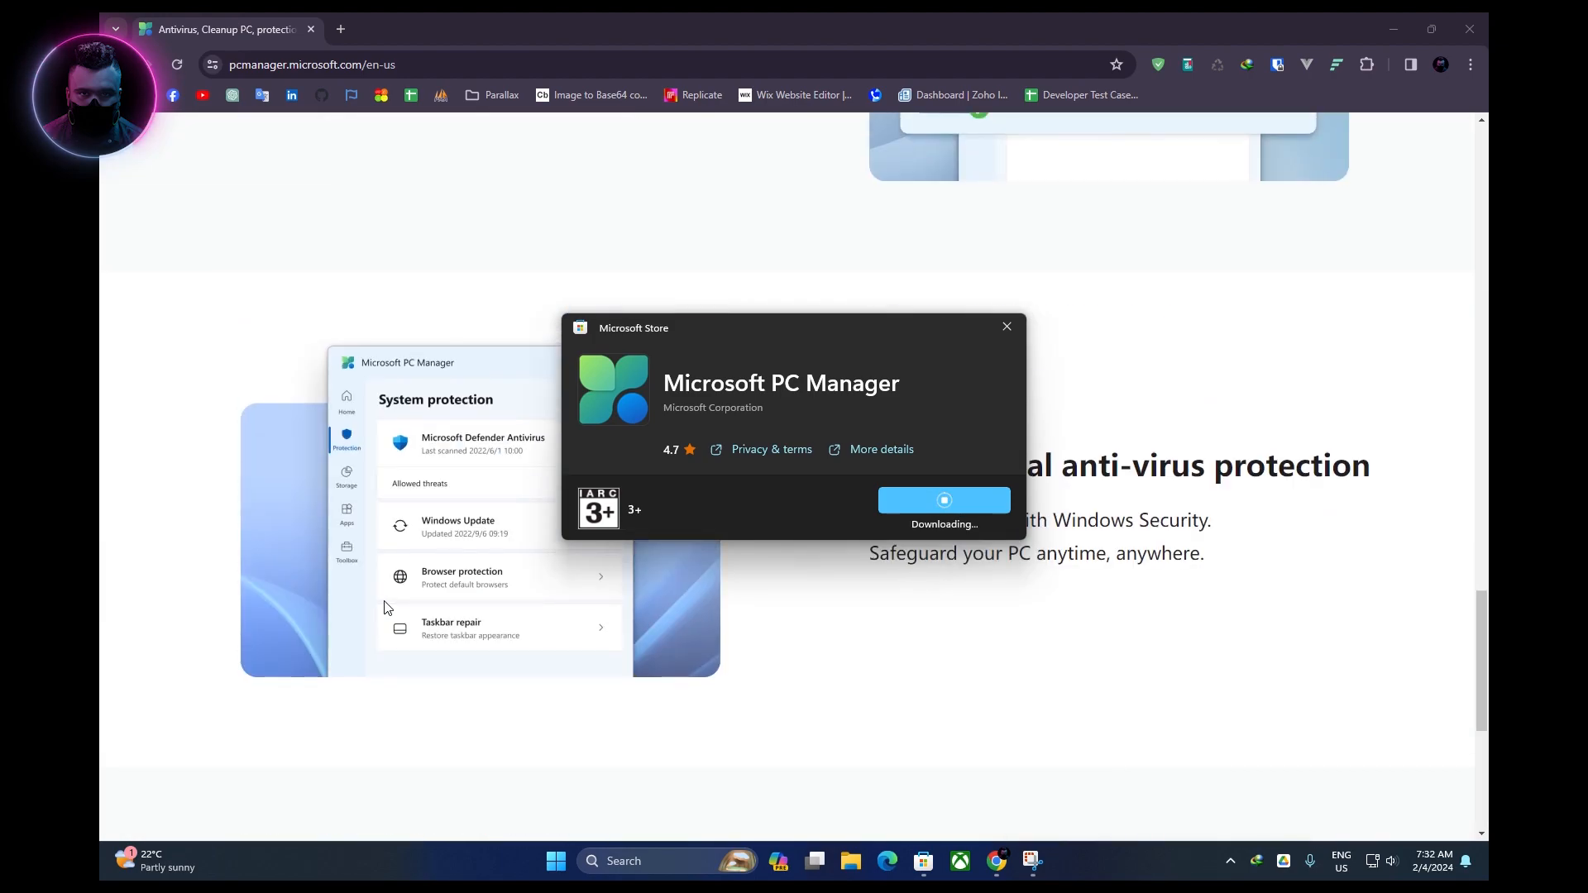
{"action": "scroll", "coordinate": [386, 608], "scroll_direction": "up", "scroll_amount": 12}
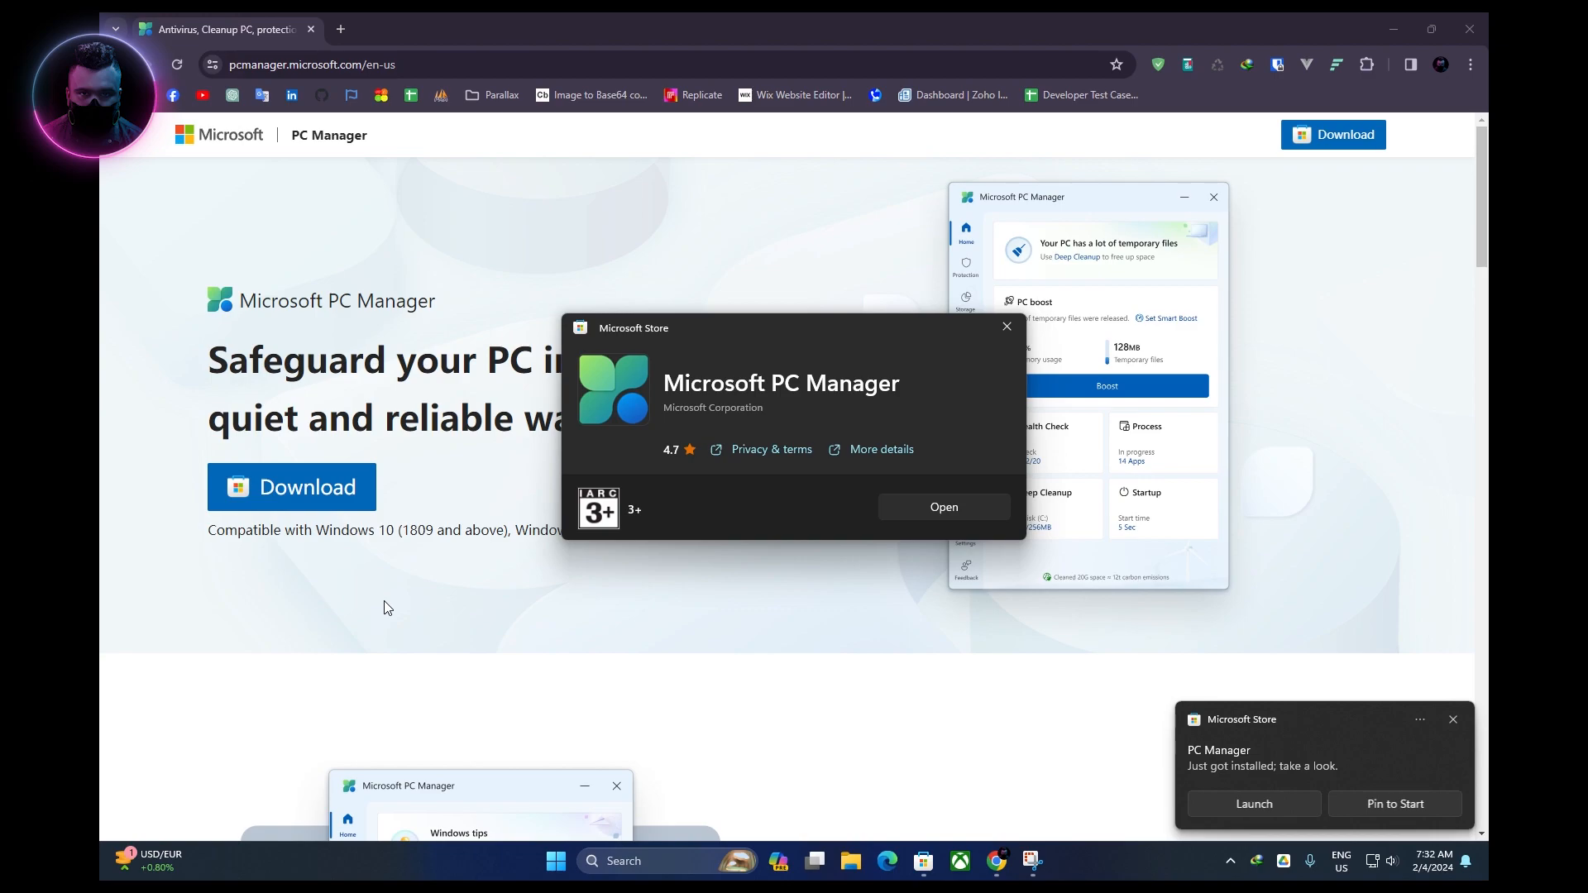
Launch the installed PC Manager and get past its welcome screen, keeping automatic start at Windows sign-in.
{"action": "left_click", "coordinate": [967, 506]}
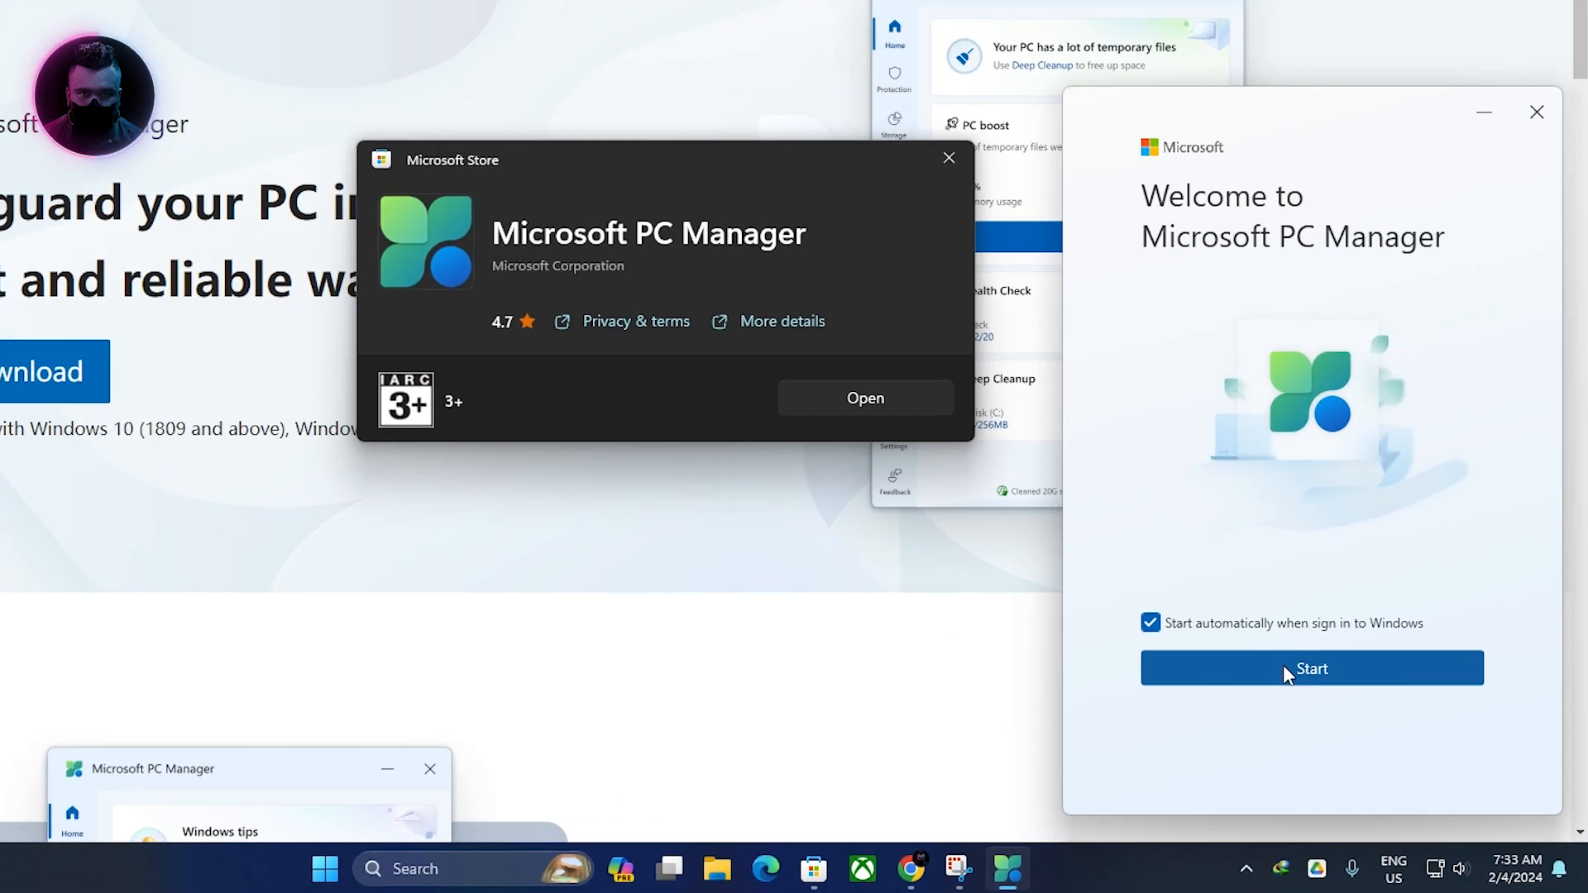
{"action": "left_click", "coordinate": [1256, 709]}
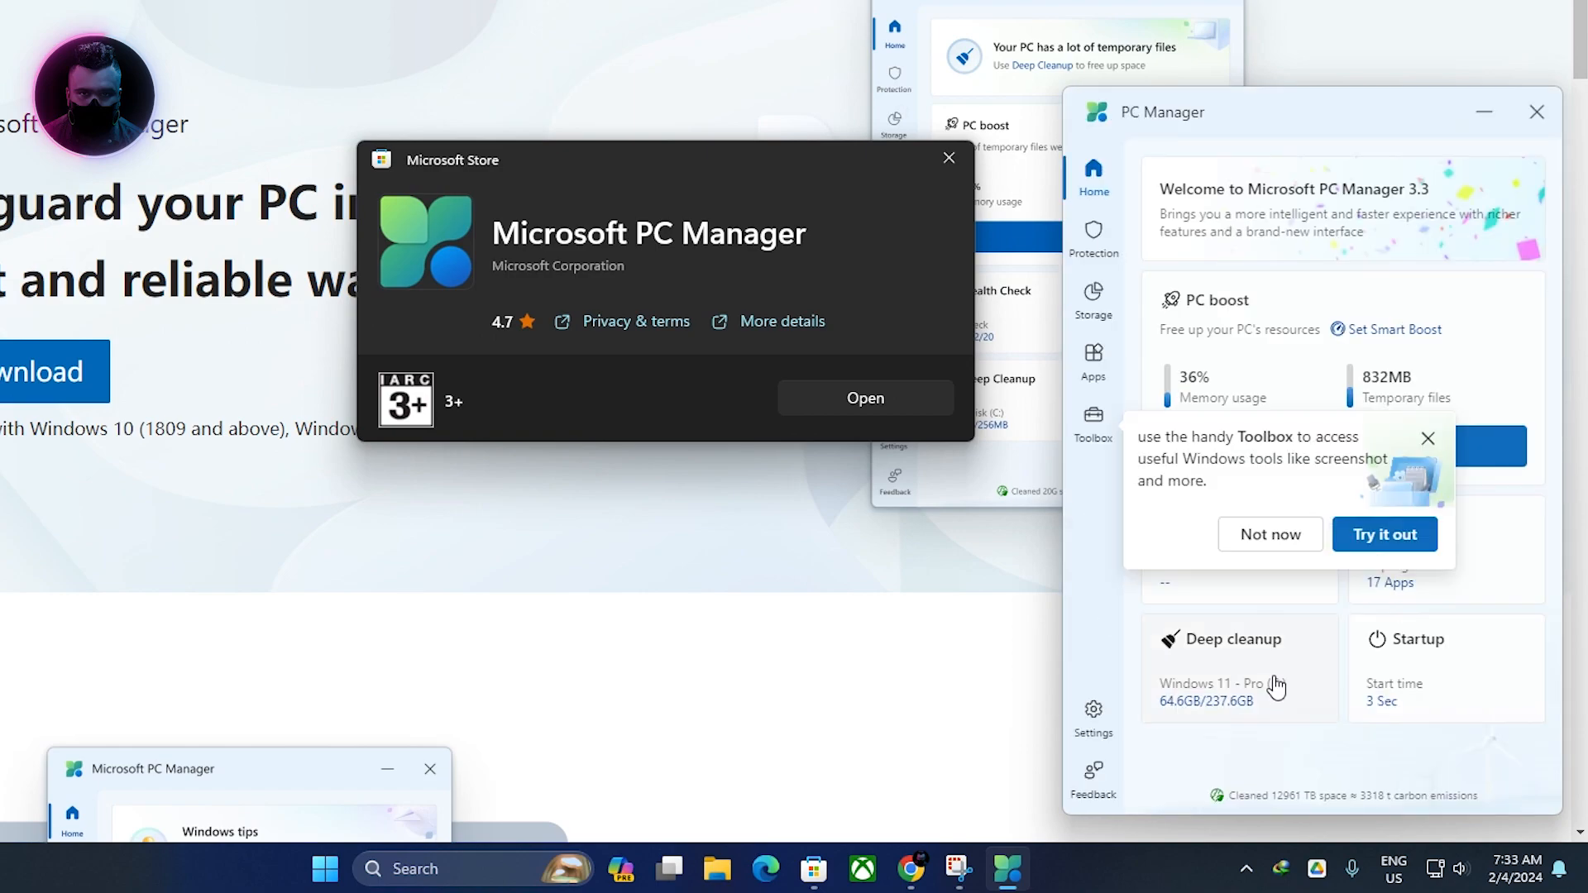
Accept the offer to try the Toolbox and turn on the toolbar on the desktop.
{"action": "left_click", "coordinate": [1377, 536]}
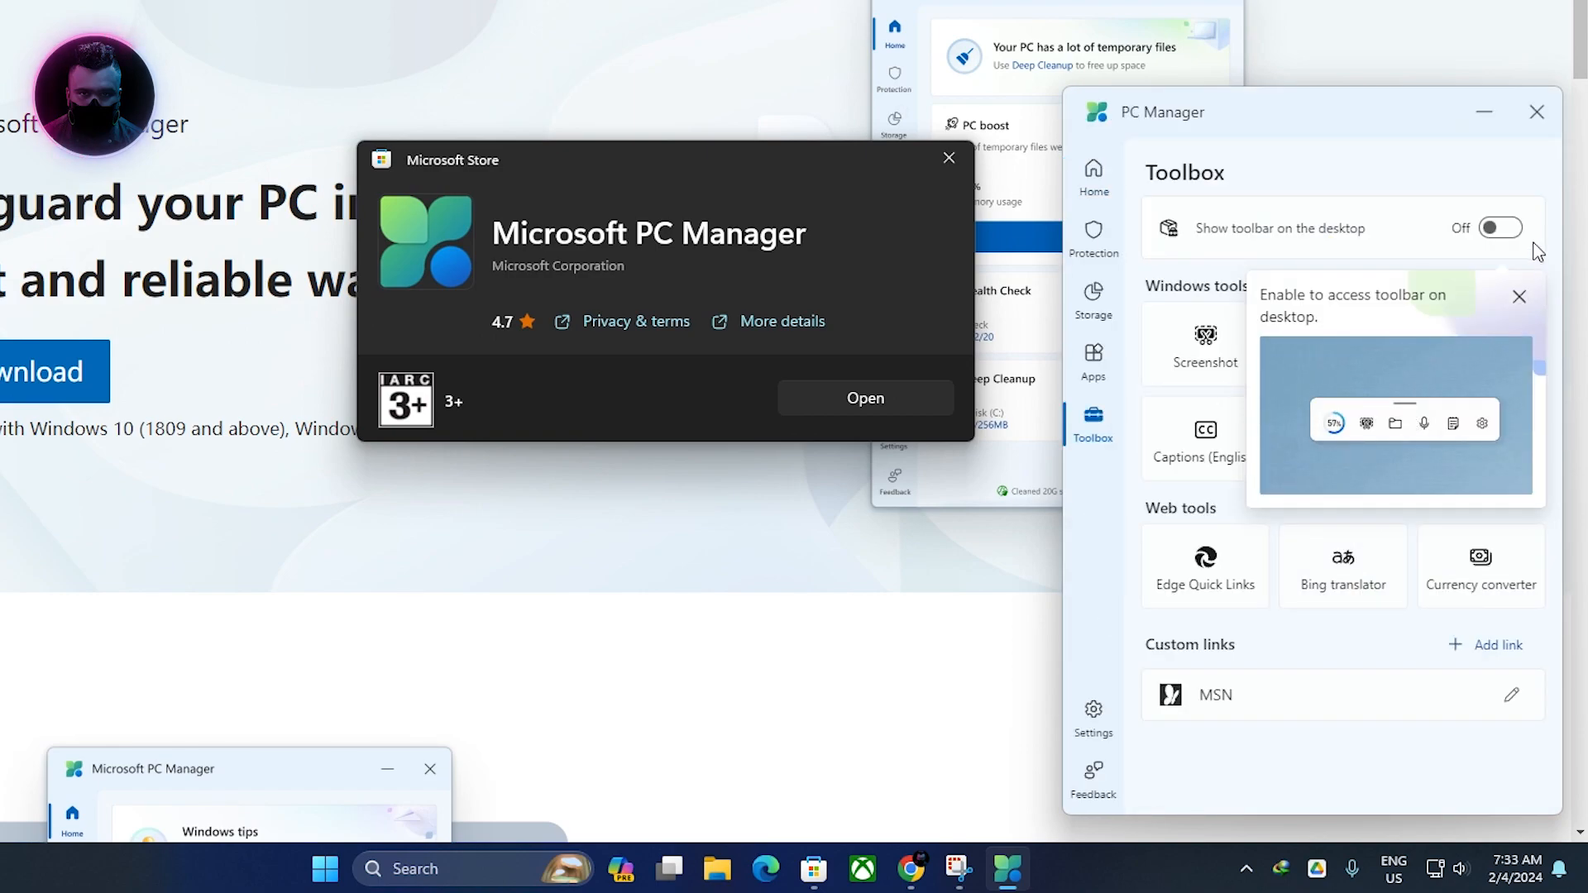
{"action": "left_click", "coordinate": [1498, 229]}
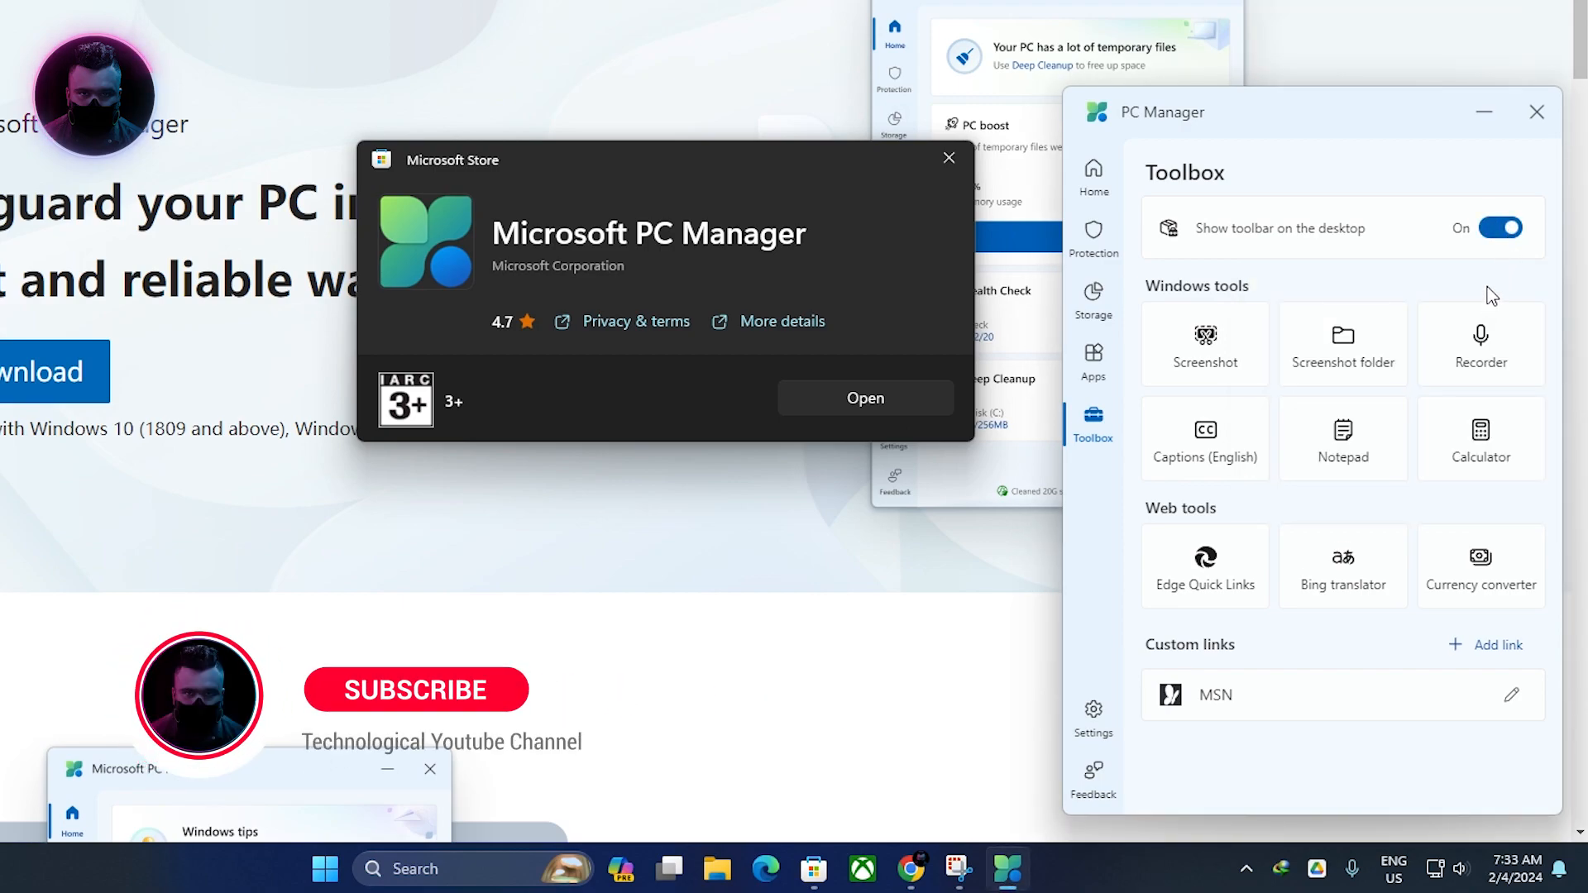
{"action": "left_click", "coordinate": [1502, 228]}
{"action": "left_click", "coordinate": [1502, 228]}
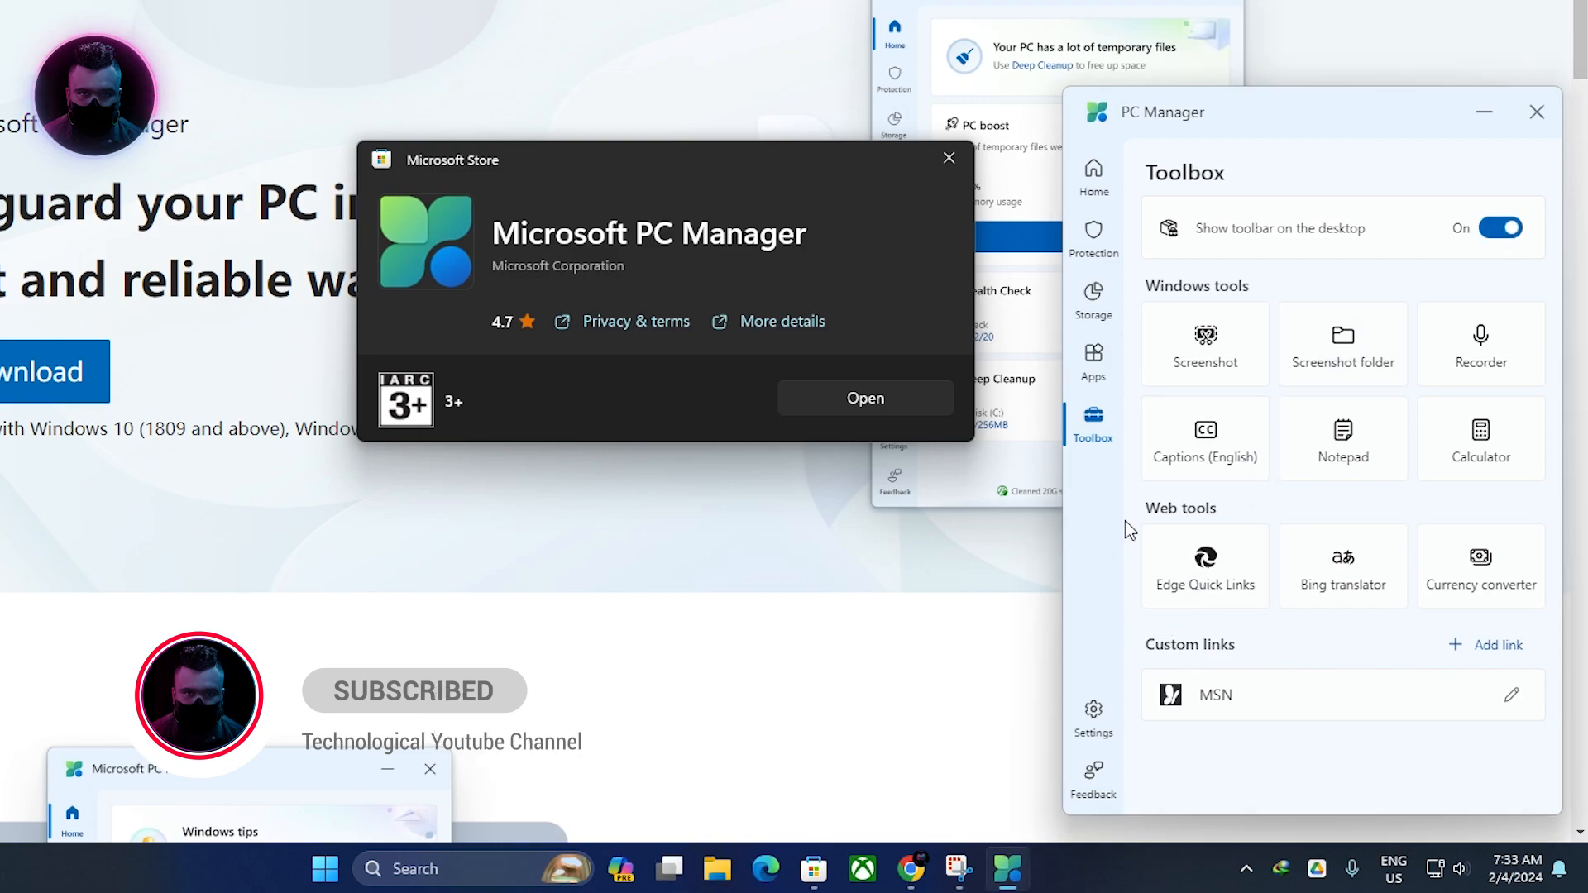
Close the Store dialog, the browser and the PC Manager window.
{"action": "left_click", "coordinate": [948, 158]}
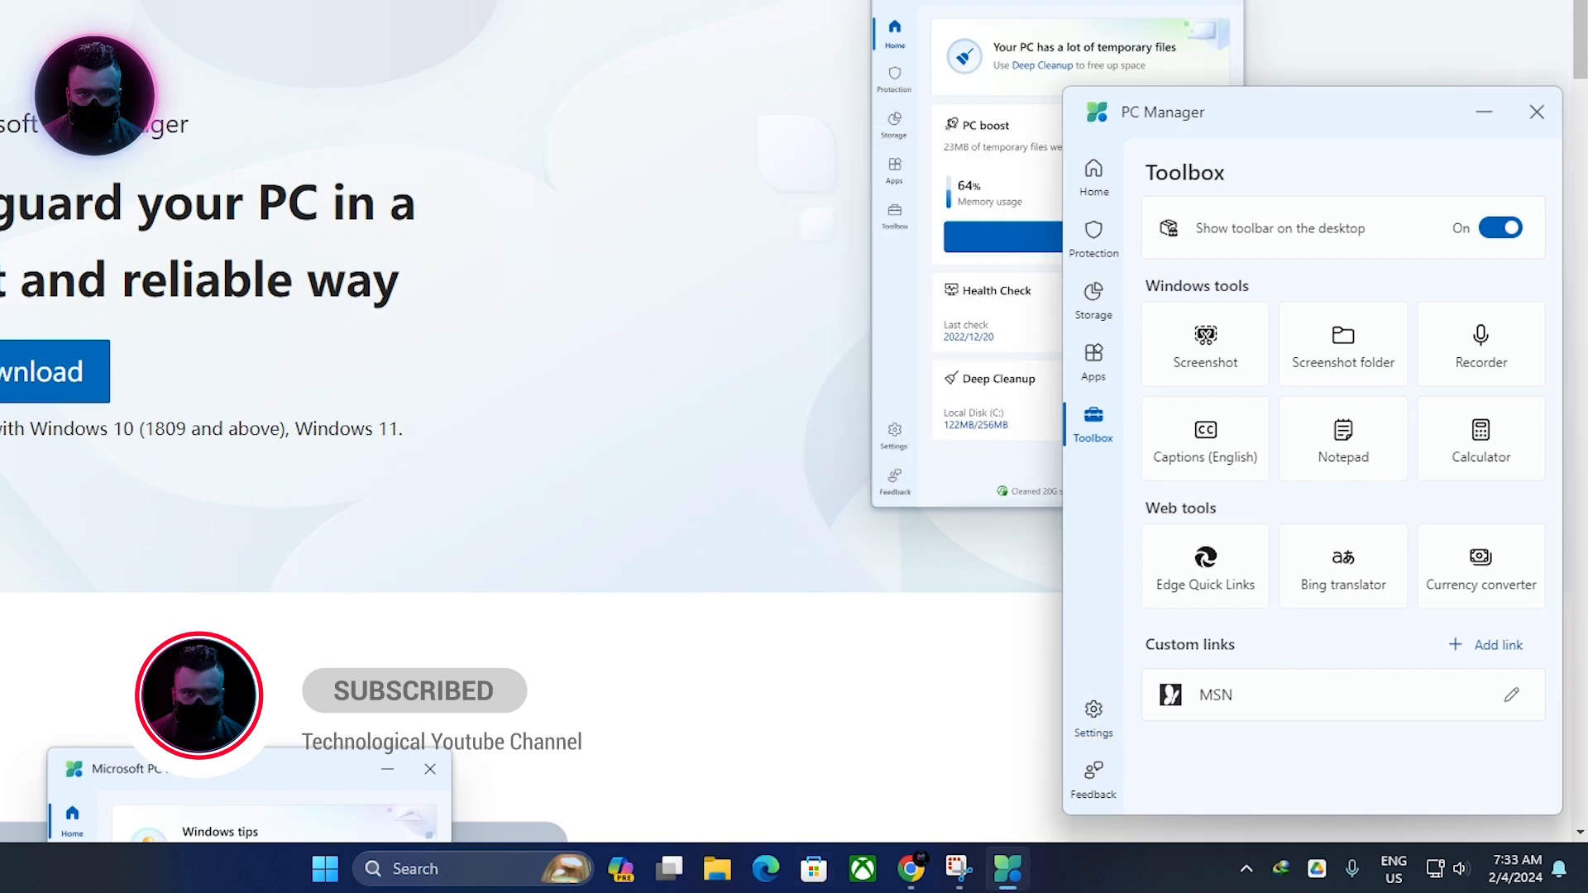
{"action": "left_click", "coordinate": [1568, 4]}
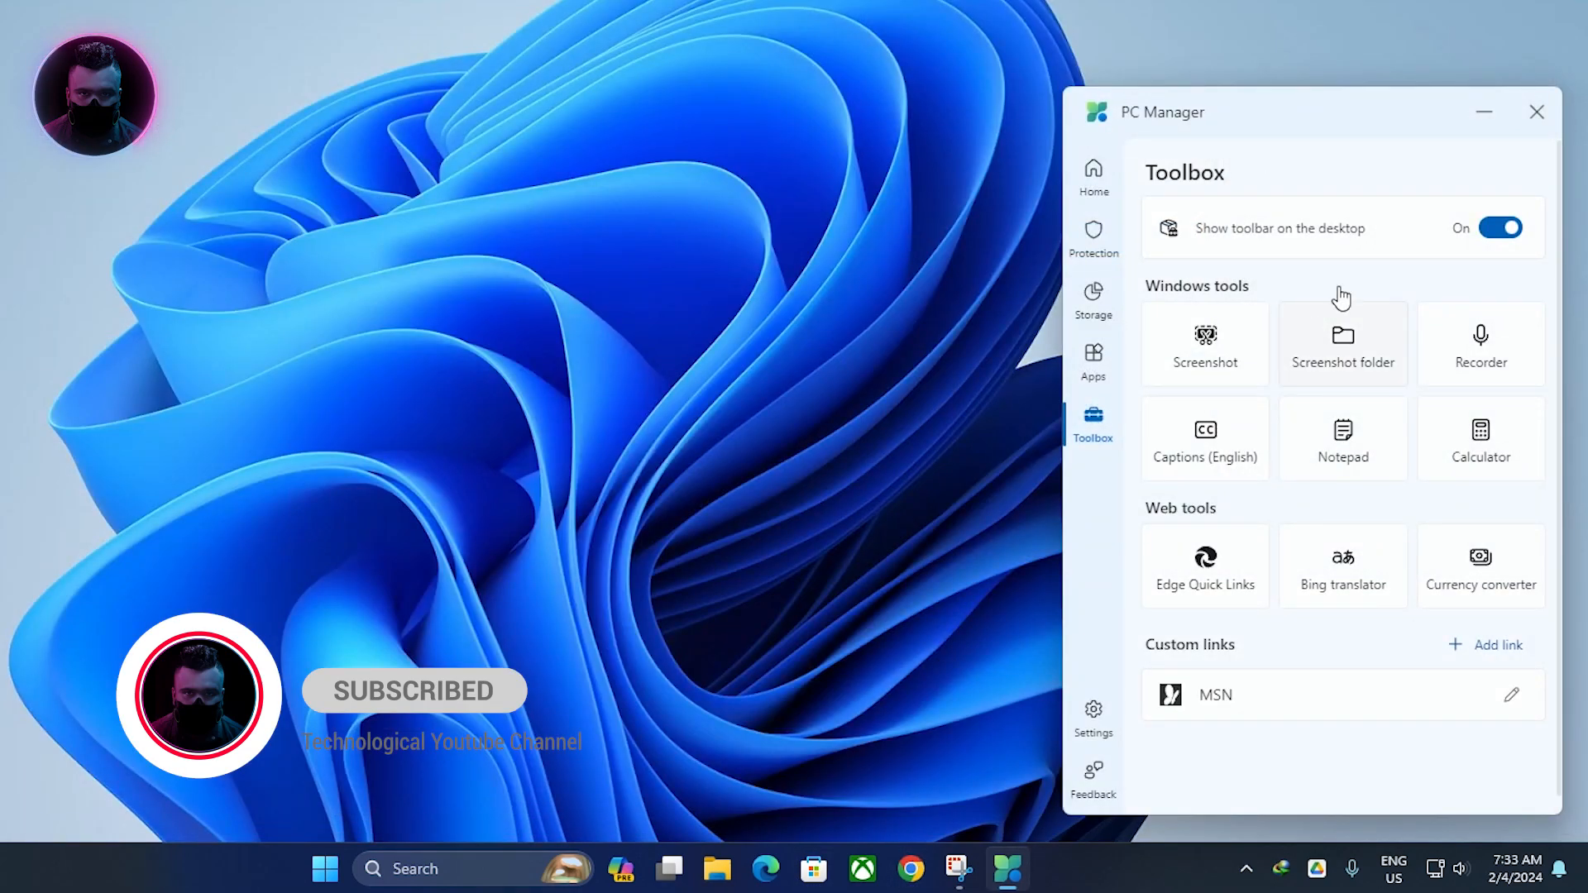
{"action": "left_click", "coordinate": [1537, 113]}
Reopen PC Manager from the hidden system tray apps and run a health check.
{"action": "left_click", "coordinate": [1247, 869]}
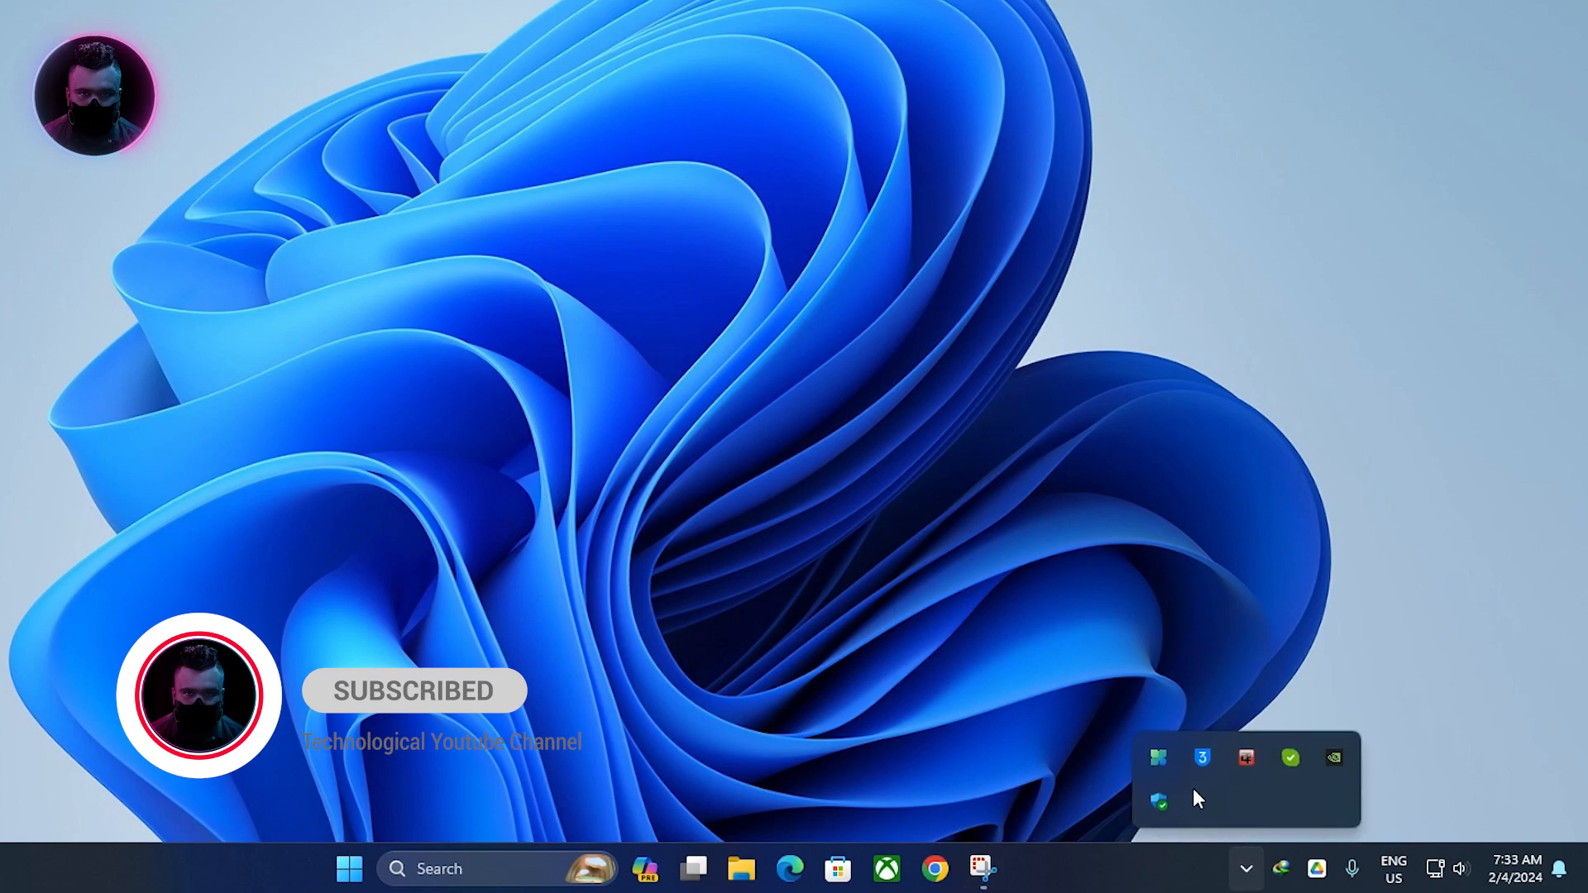
{"action": "left_click", "coordinate": [1157, 761]}
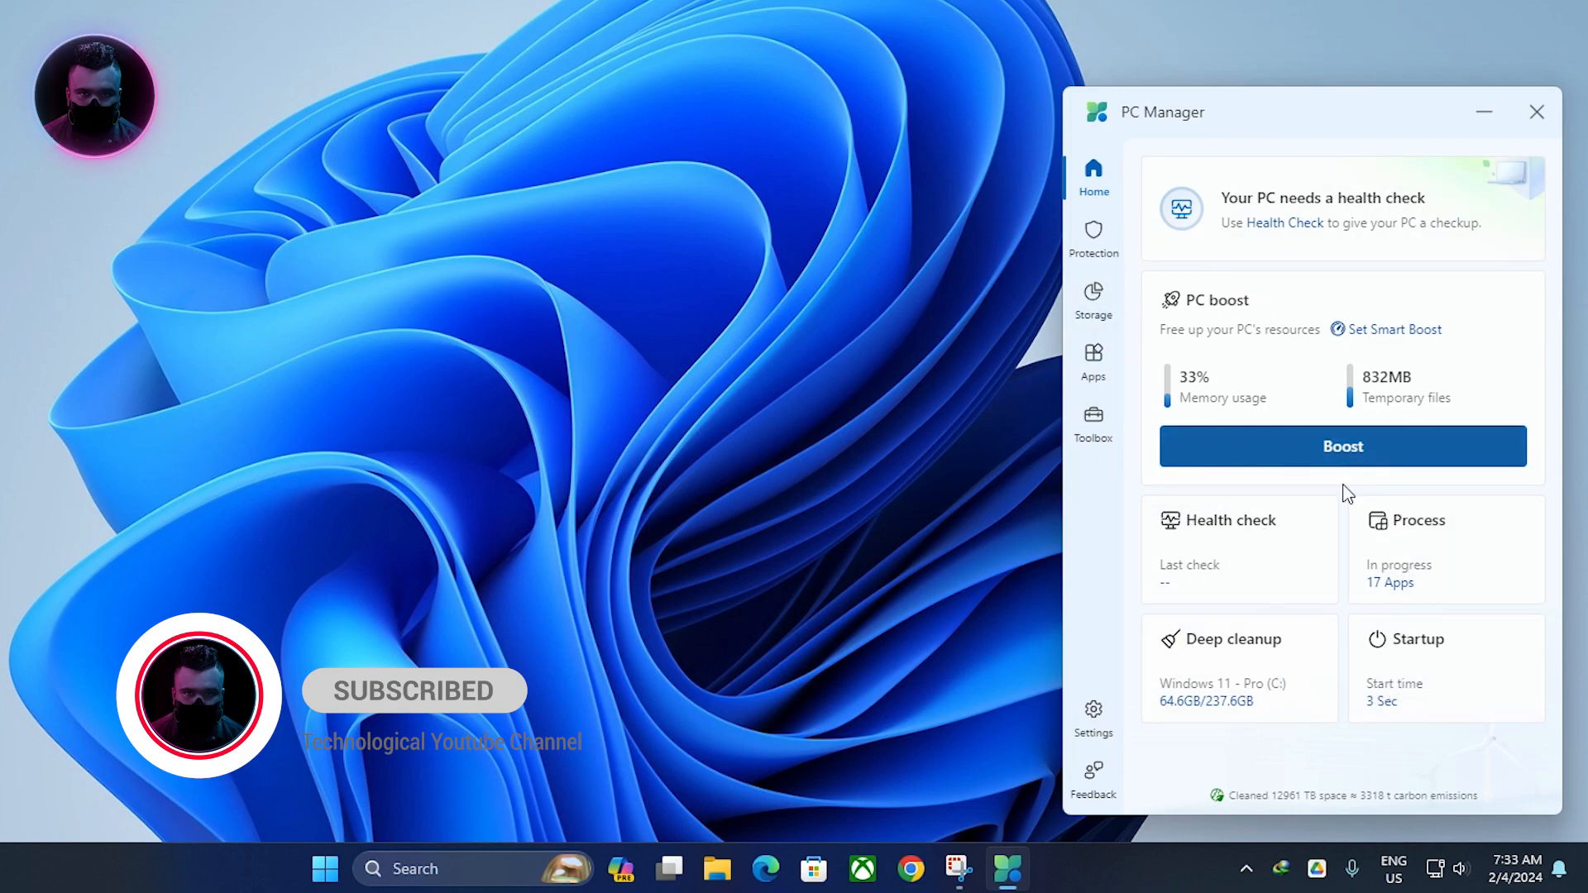
{"action": "left_click", "coordinate": [1213, 546]}
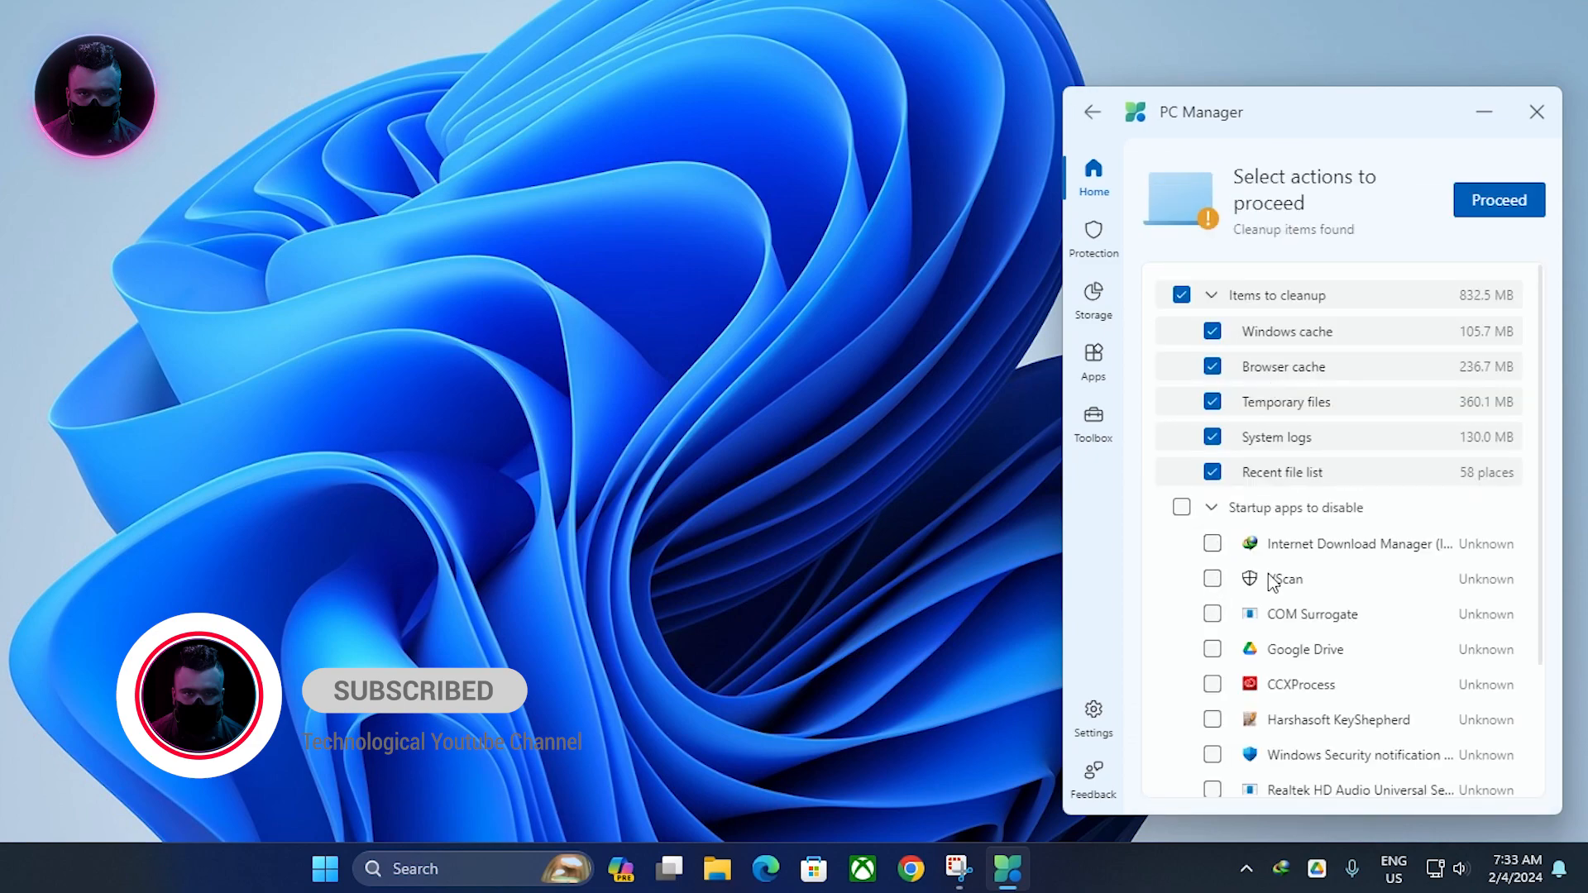
Mark all startup apps for disabling except Internet Download Manager, VScan, Google Drive, Windows Security notification, Realtek HD Audio and Helakuru.
{"action": "scroll", "coordinate": [1250, 579], "scroll_direction": "down", "scroll_amount": 2}
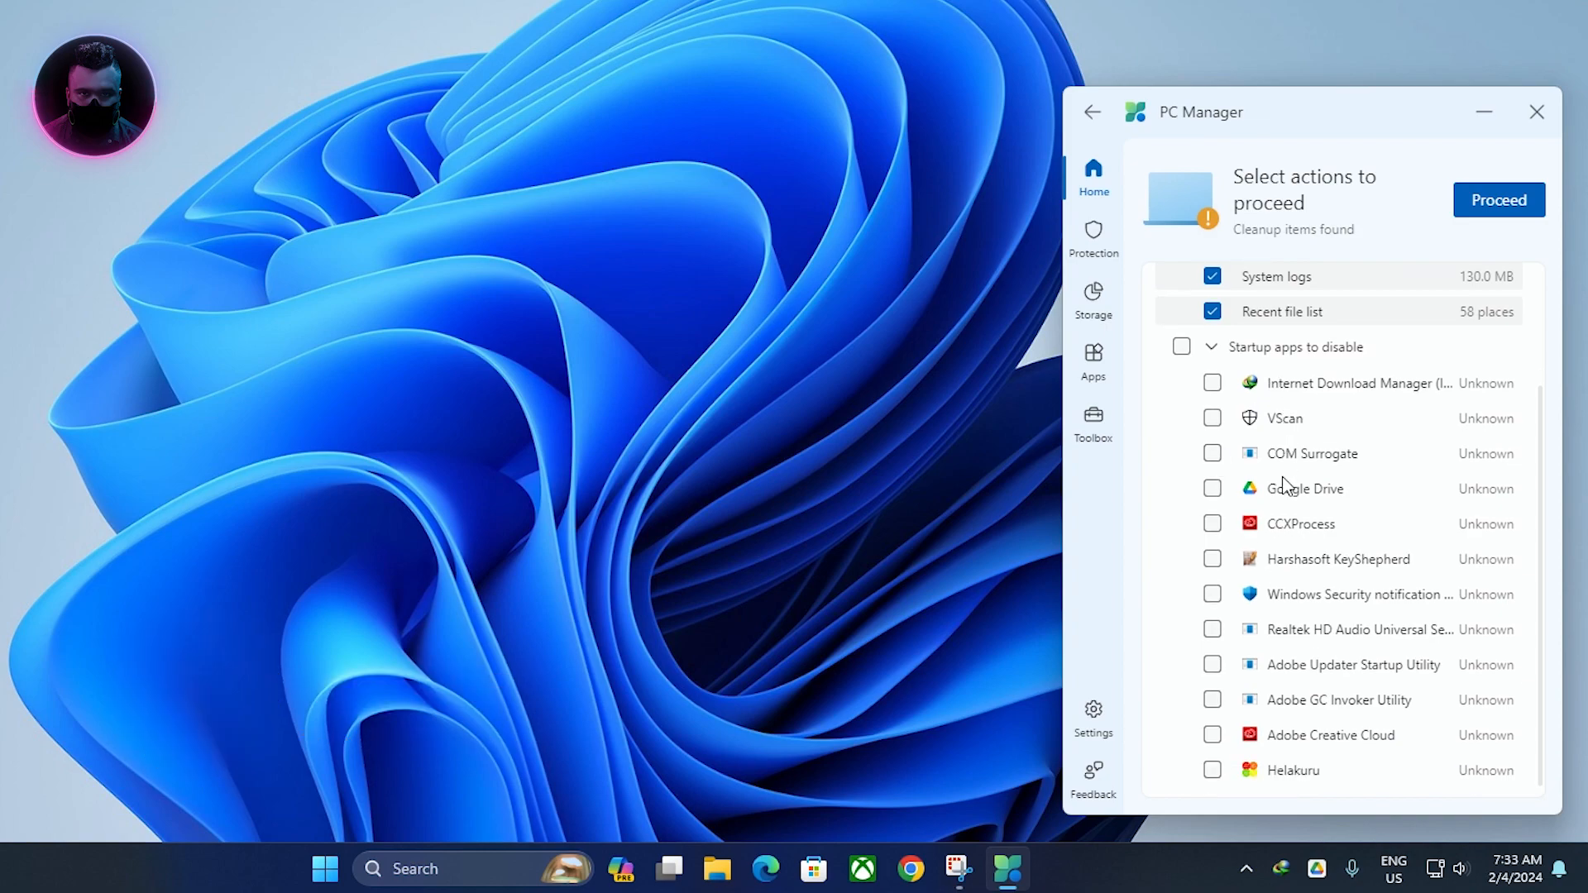
{"action": "scroll", "coordinate": [1275, 494], "scroll_direction": "down", "scroll_amount": 1}
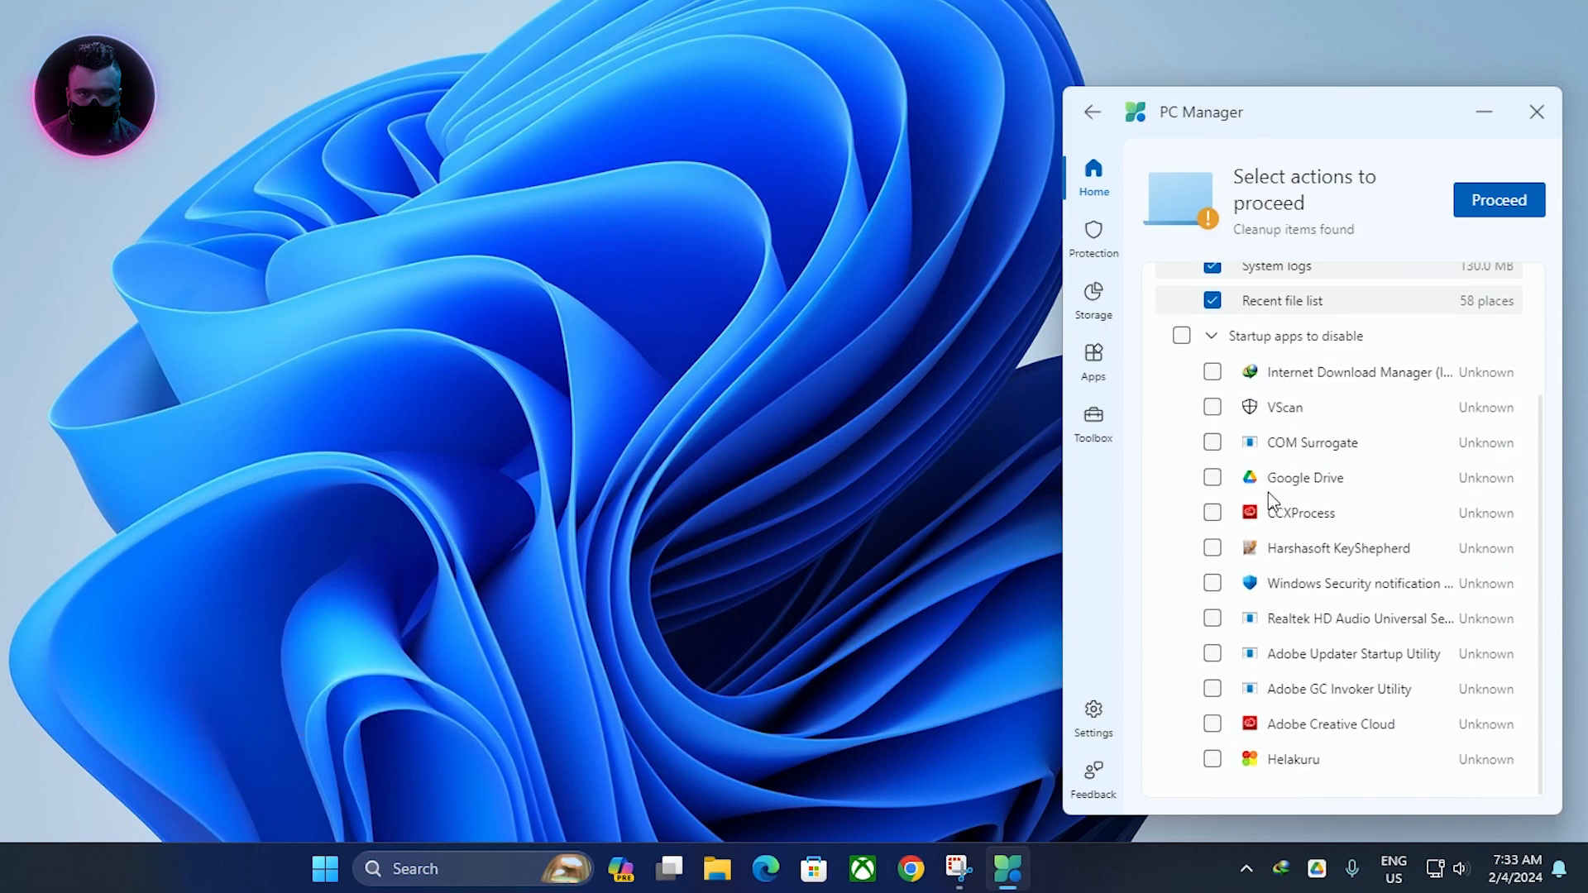
{"action": "left_click", "coordinate": [1182, 336]}
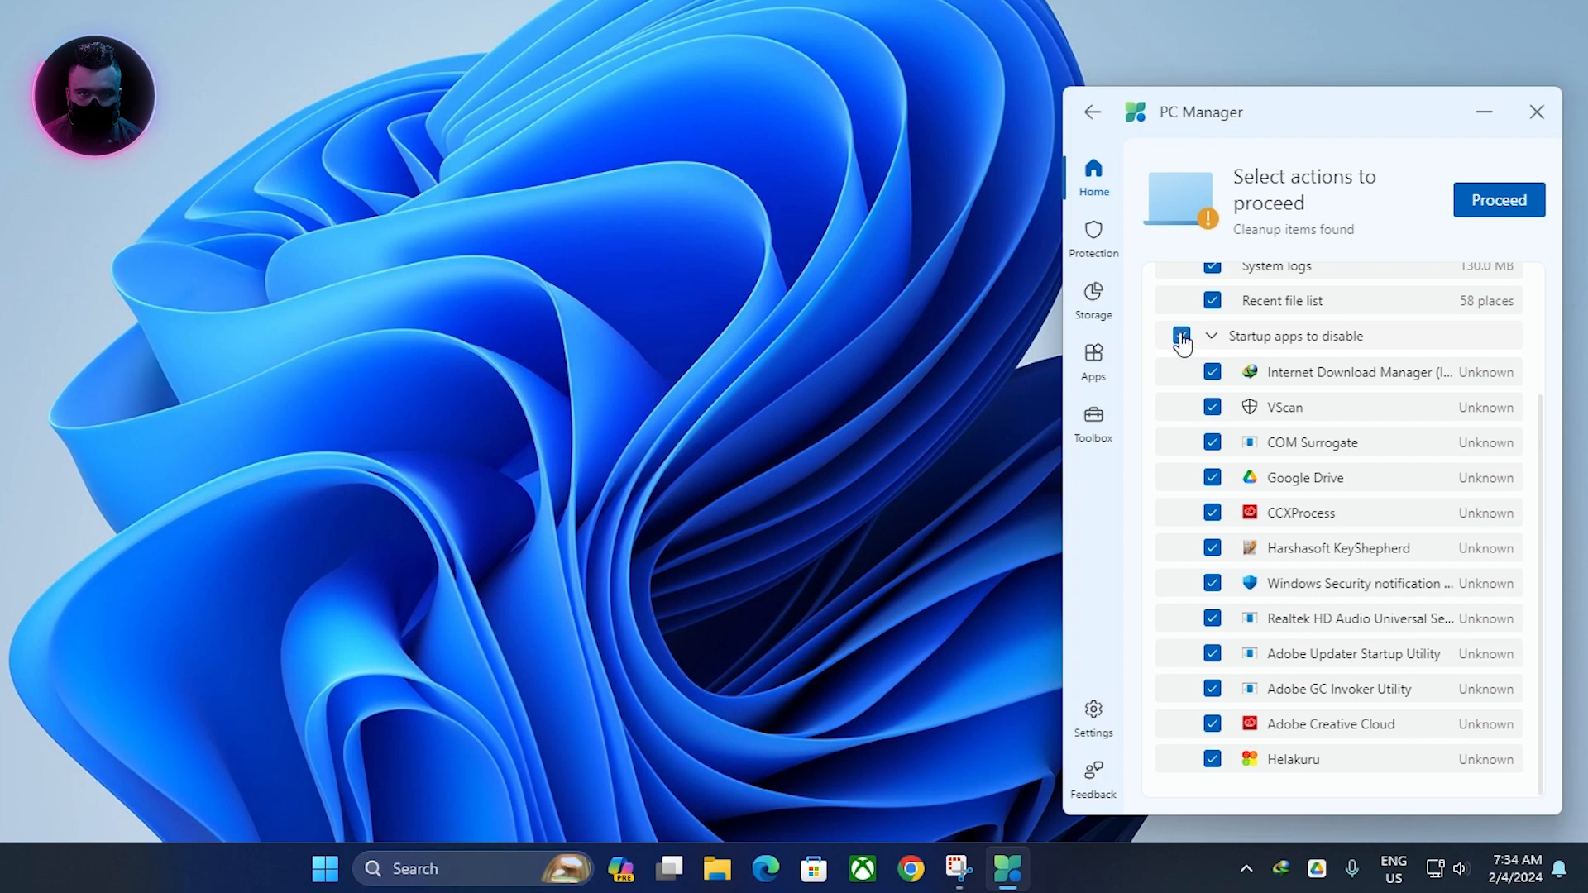
{"action": "left_click", "coordinate": [1213, 373]}
{"action": "left_click", "coordinate": [1213, 408]}
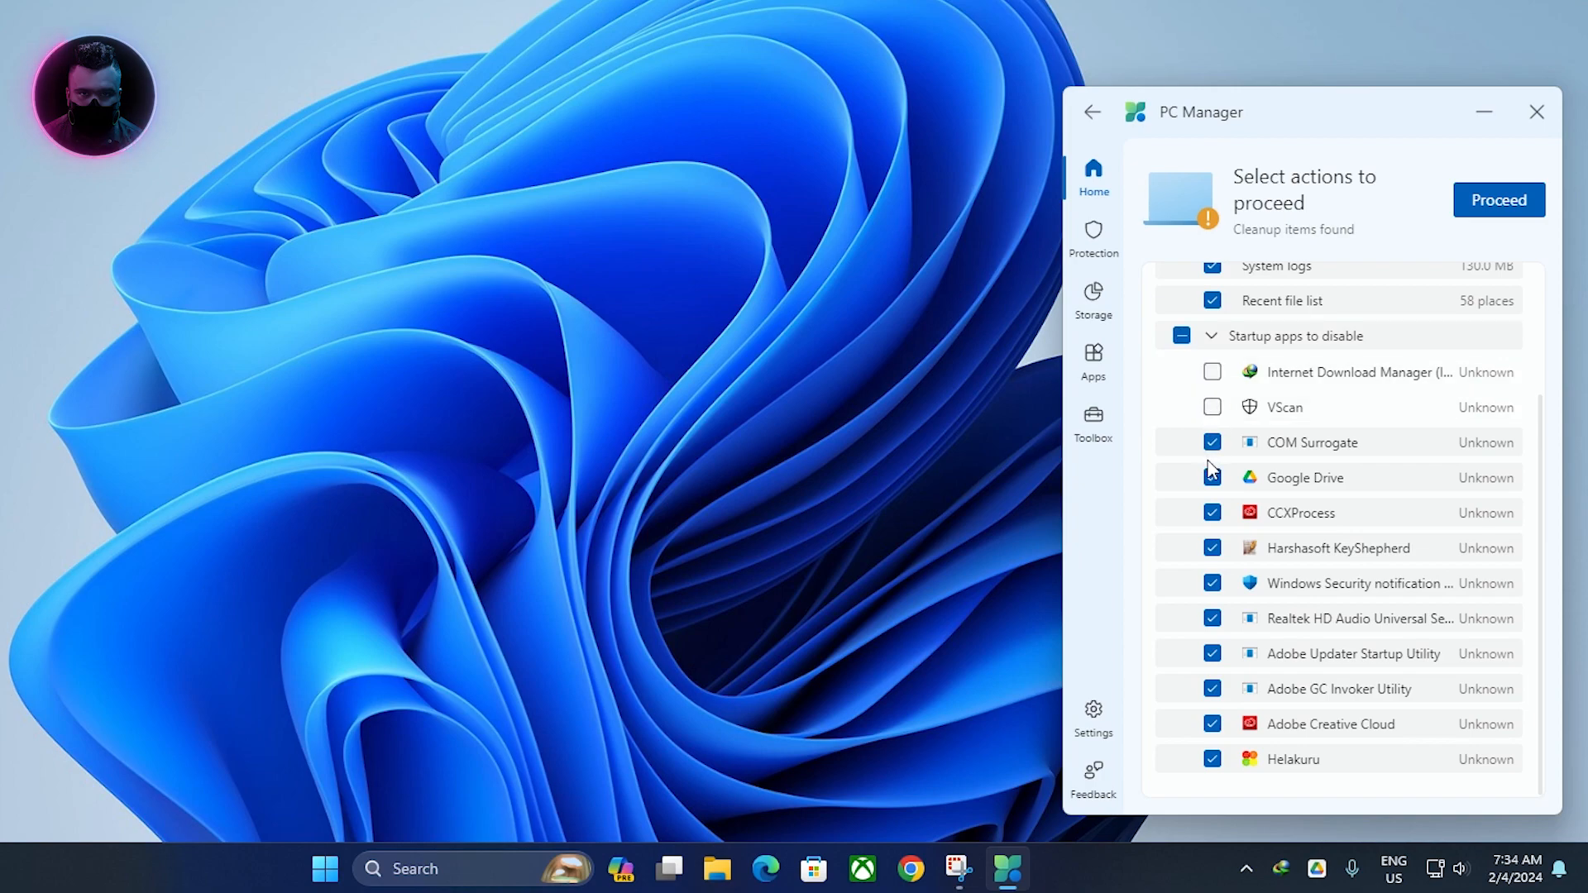
{"action": "left_click", "coordinate": [1213, 478]}
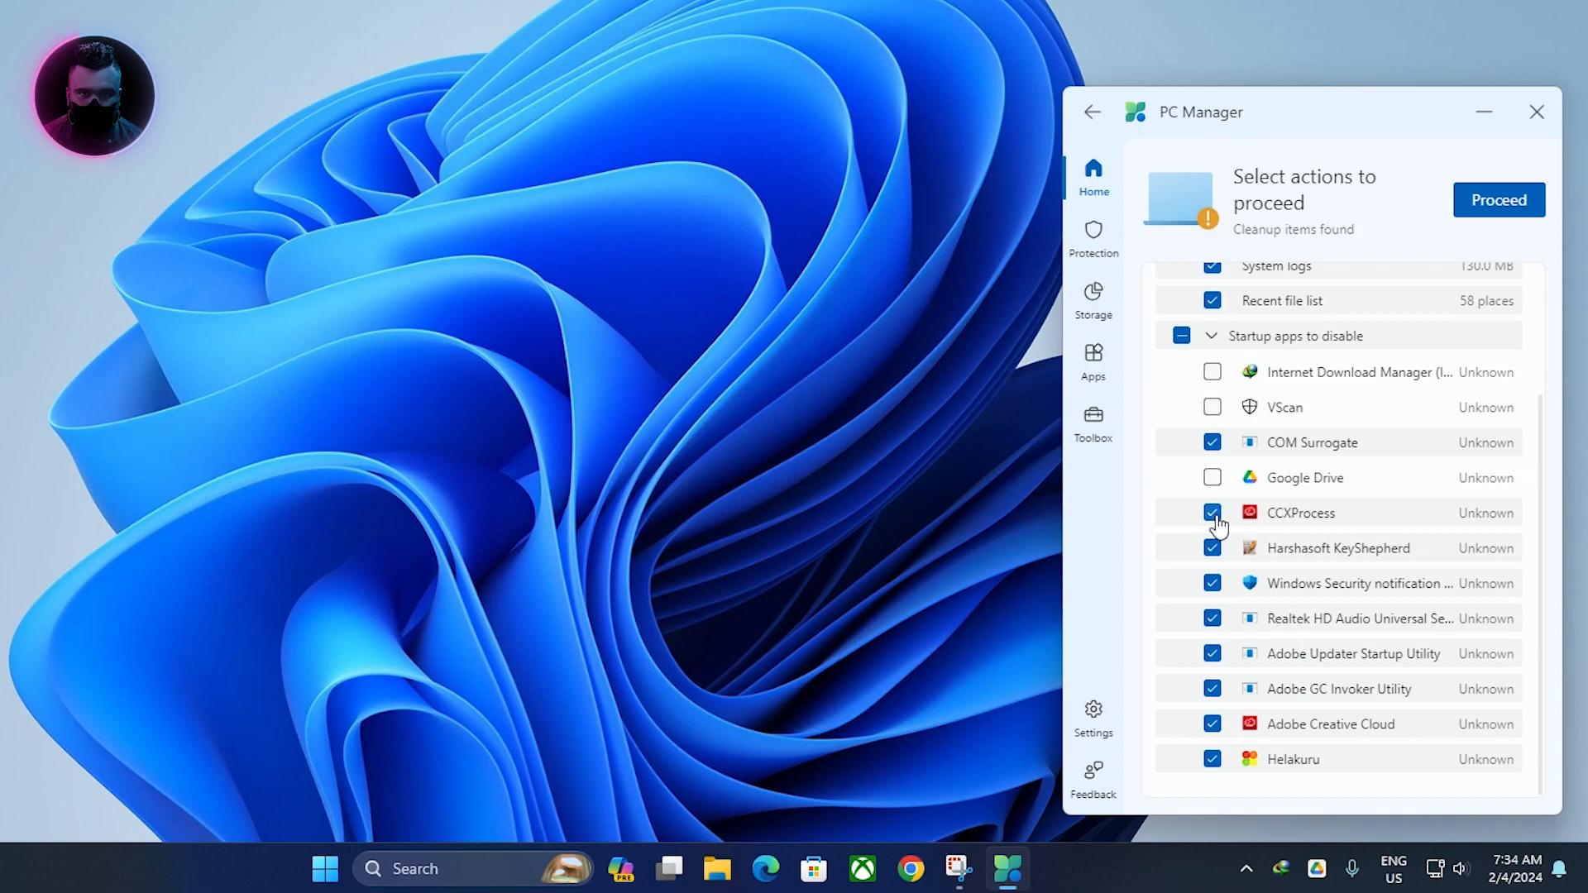
{"action": "left_click", "coordinate": [1213, 584]}
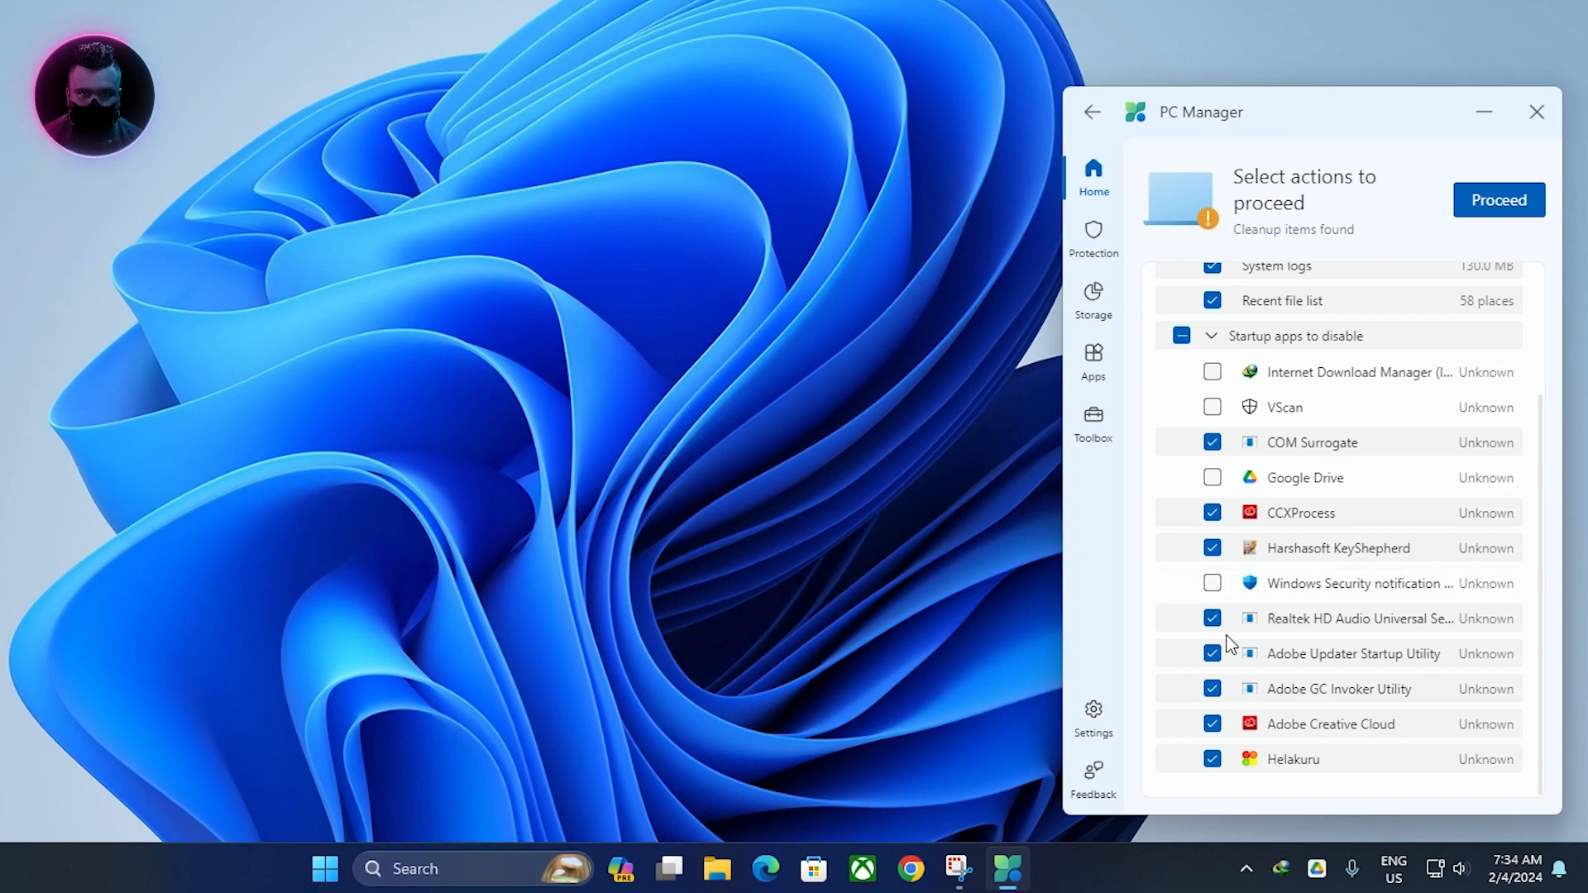
{"action": "left_click", "coordinate": [1213, 657]}
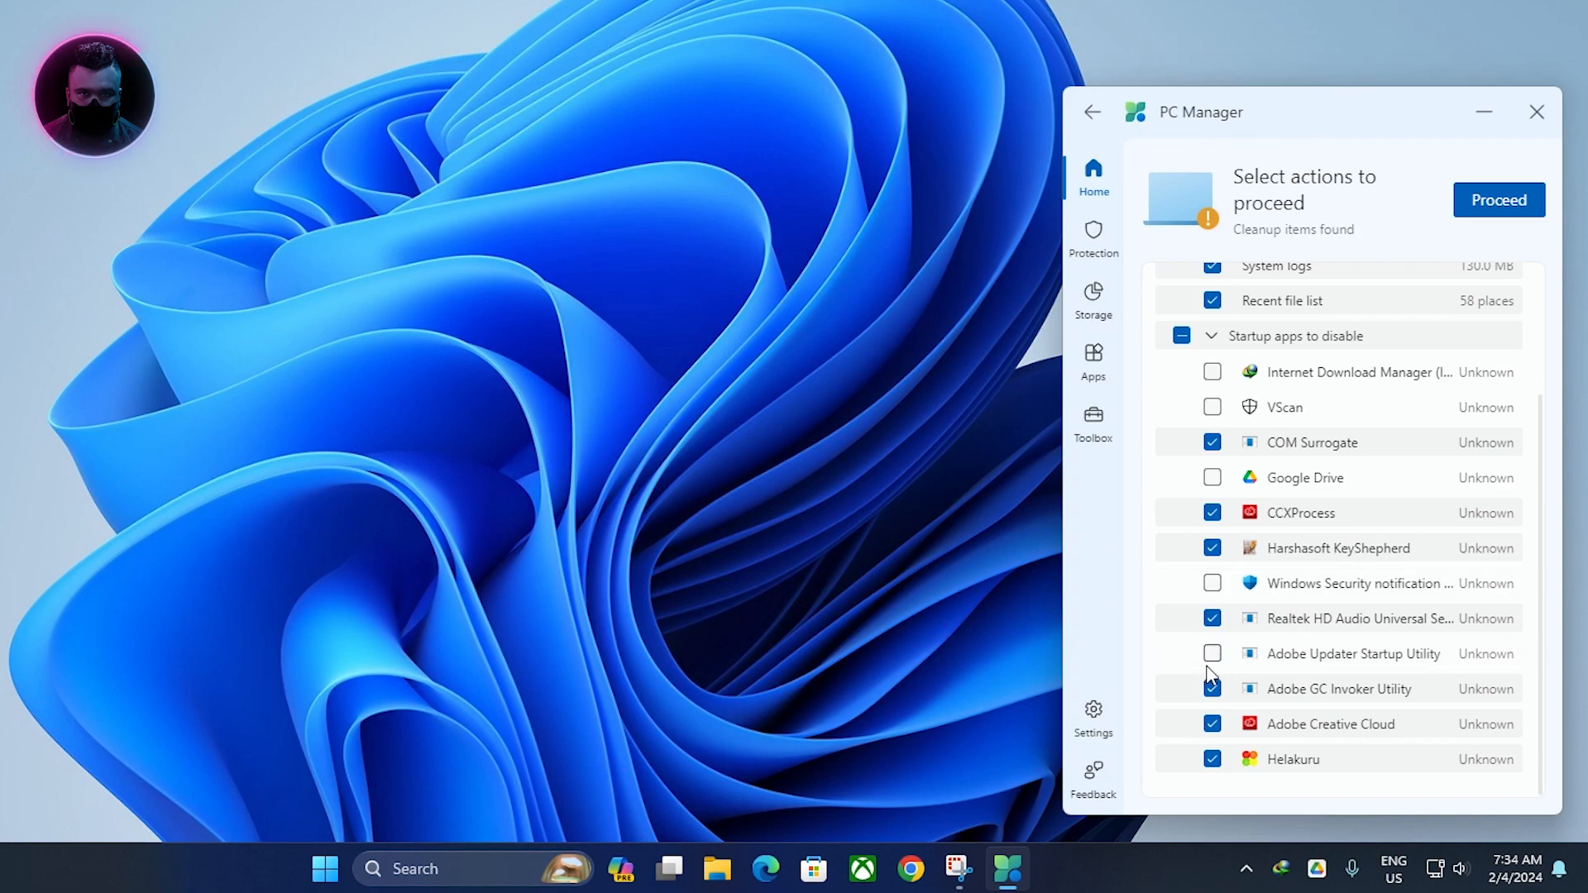
{"action": "left_click", "coordinate": [1214, 692]}
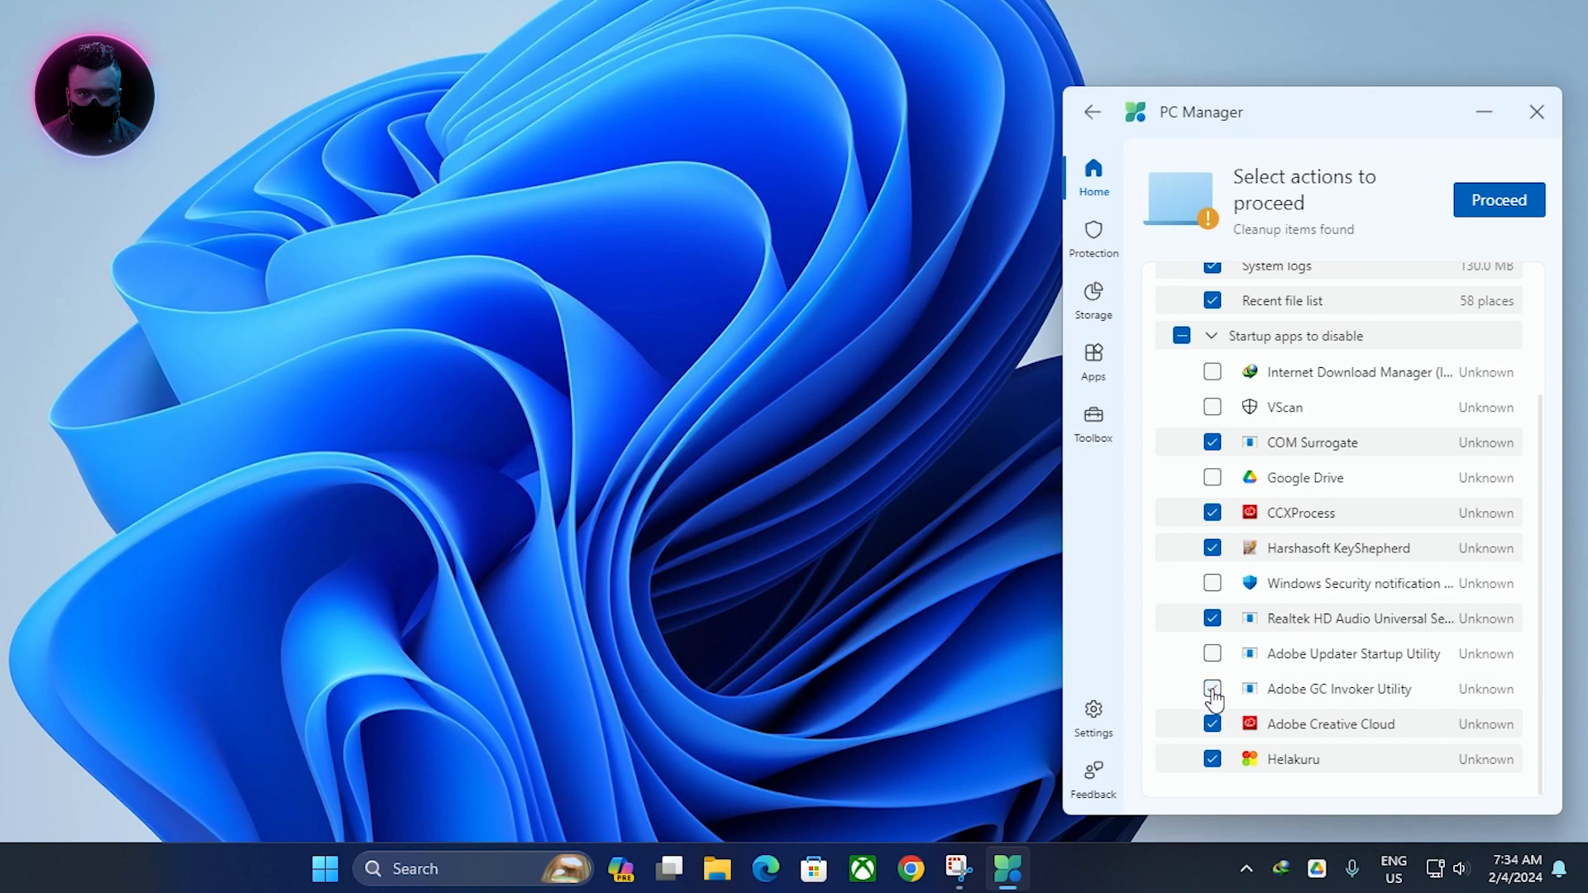
{"action": "left_click", "coordinate": [1213, 655]}
{"action": "left_click", "coordinate": [1213, 619]}
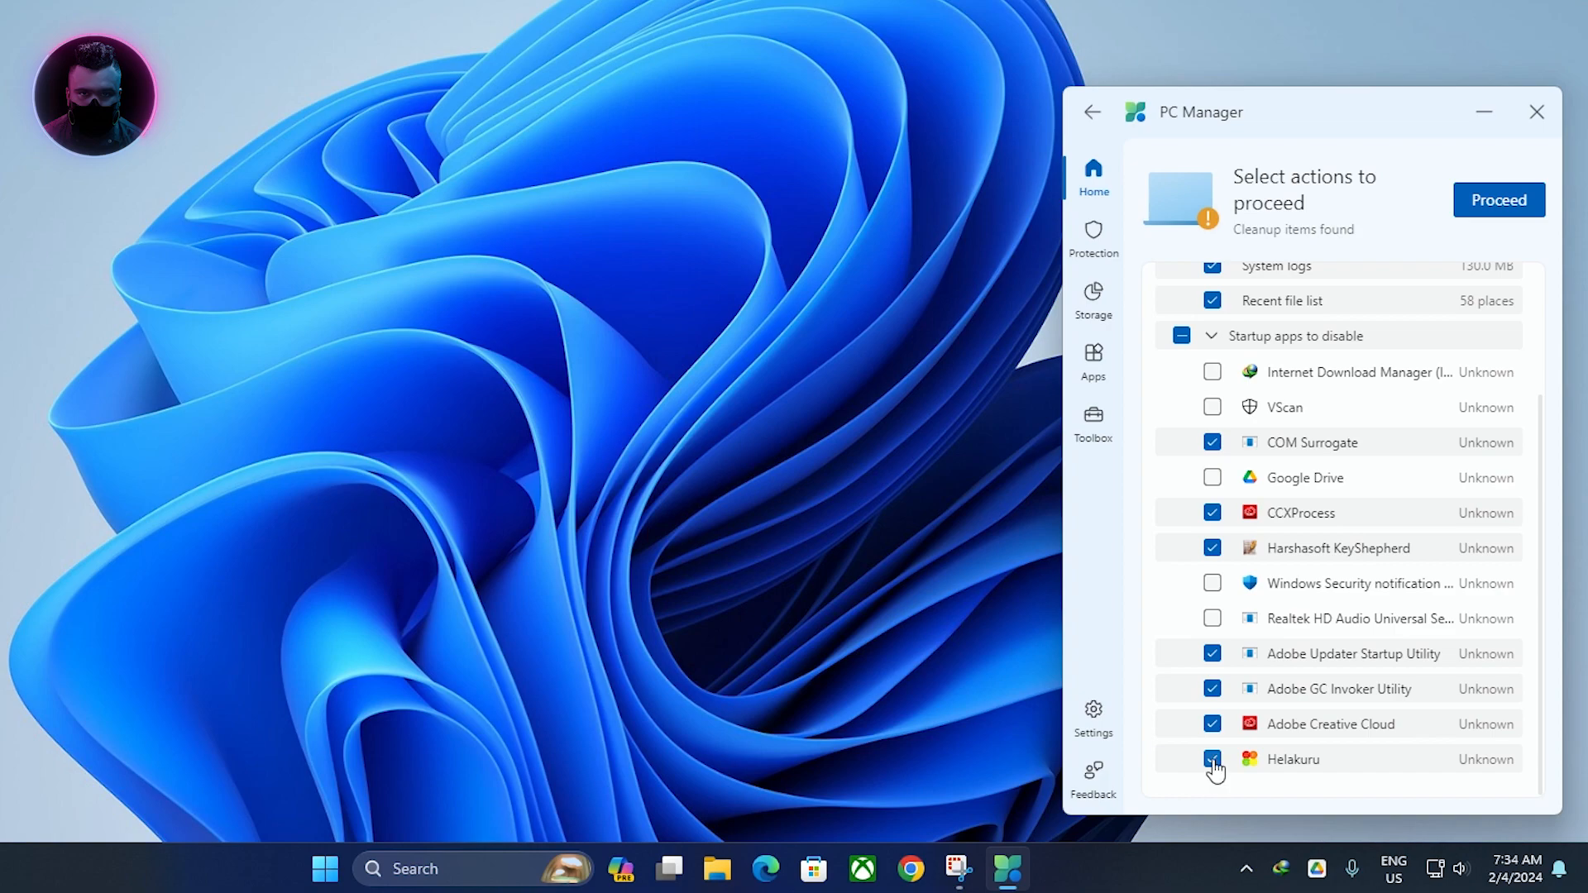
Proceed with the selected cleanup items and startup app changes, and finish the health check.
{"action": "scroll", "coordinate": [1248, 662], "scroll_direction": "up", "scroll_amount": 4}
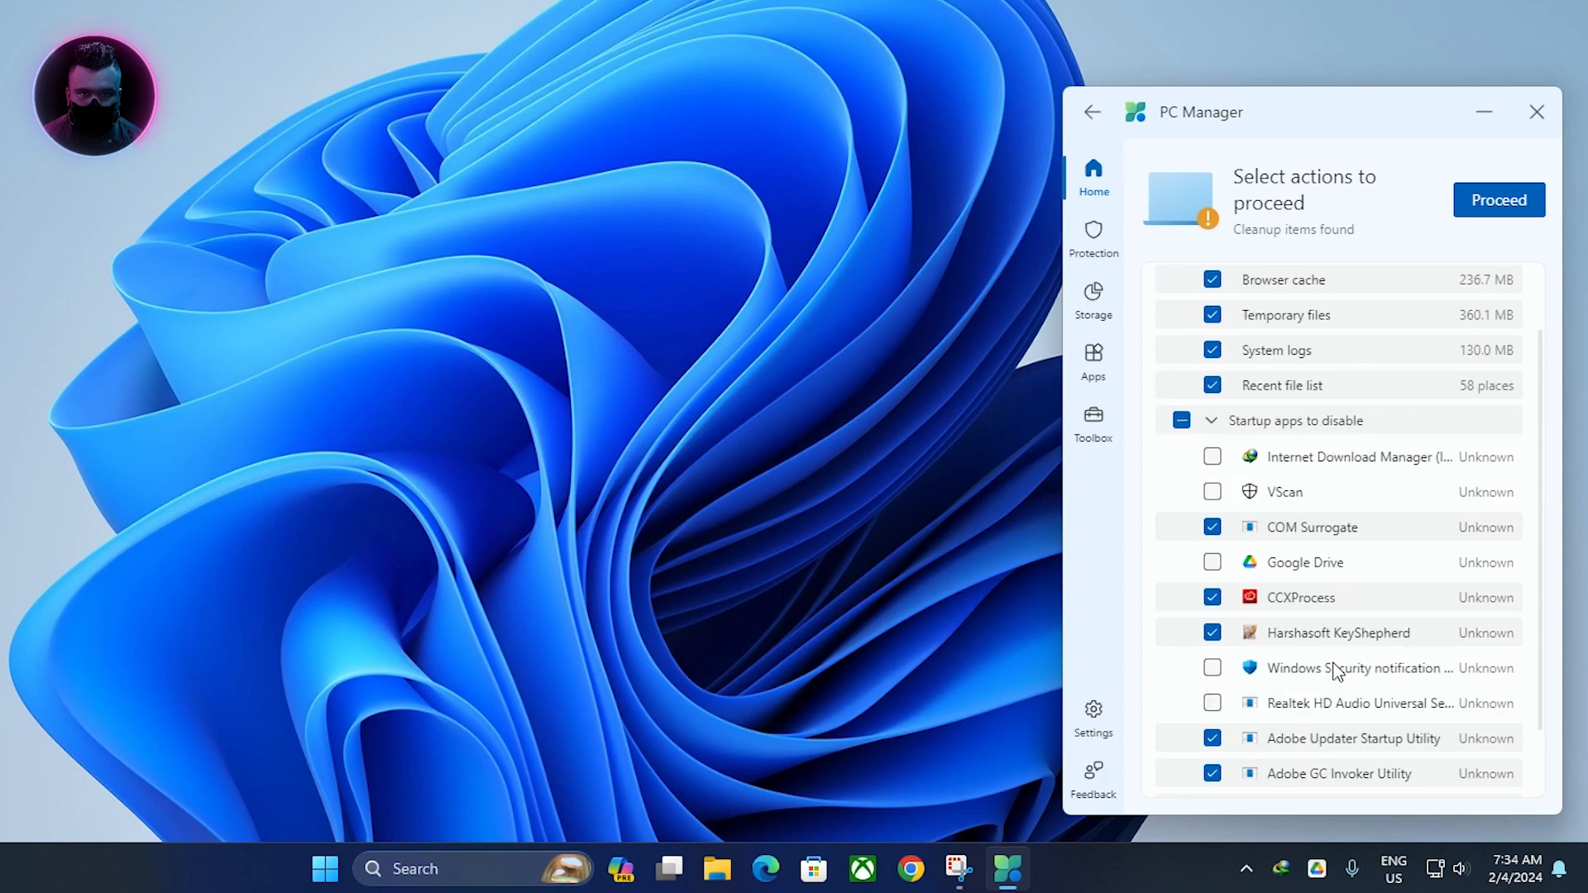
{"action": "left_click", "coordinate": [1496, 202]}
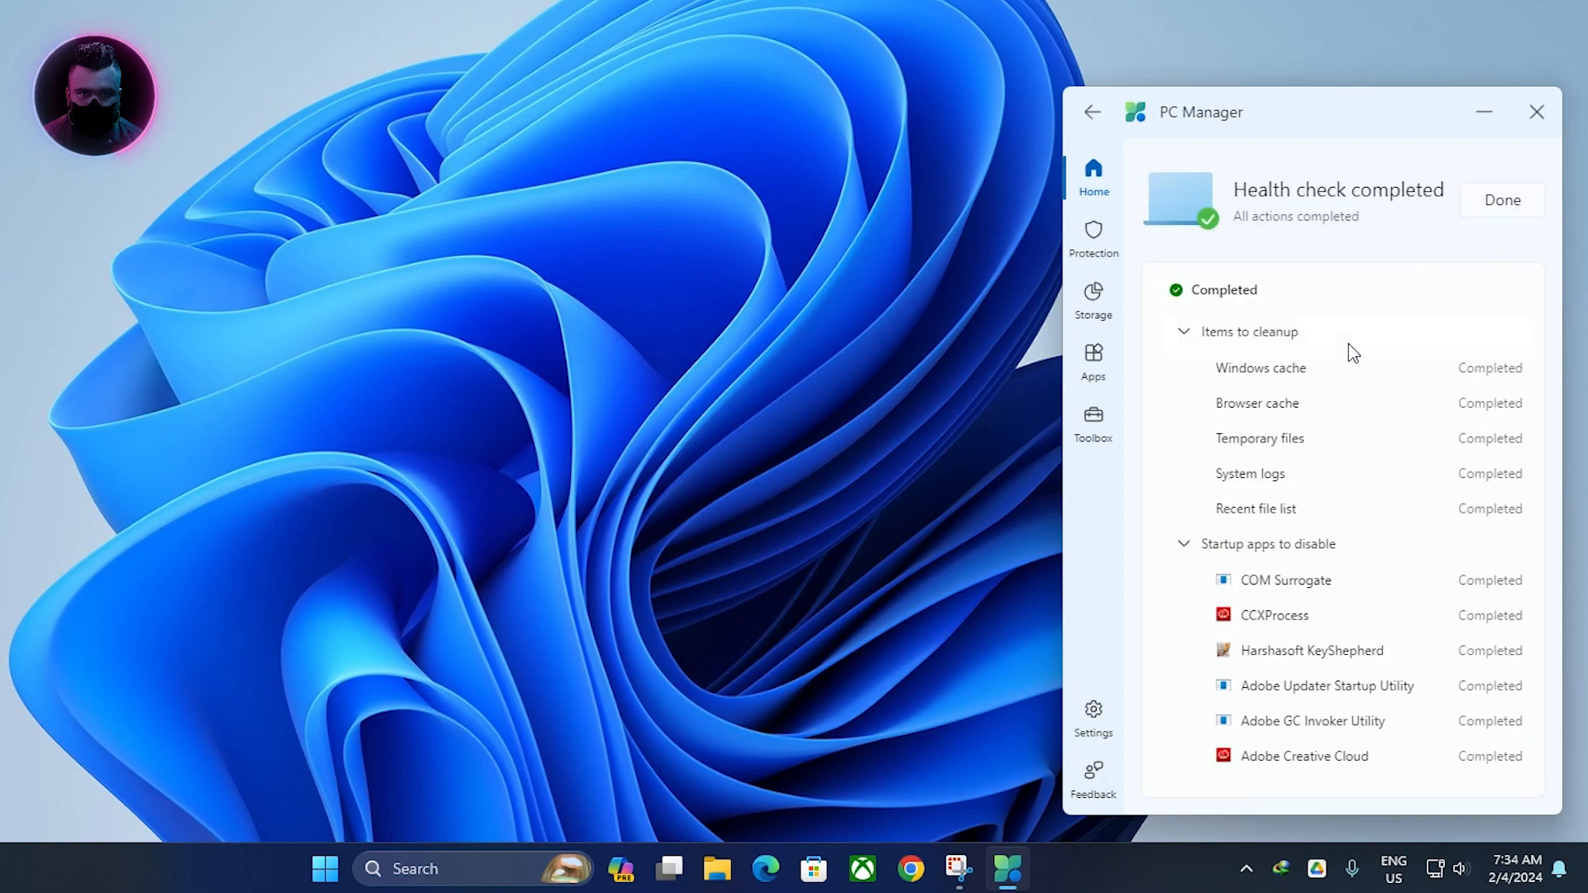
{"action": "left_click", "coordinate": [1502, 200]}
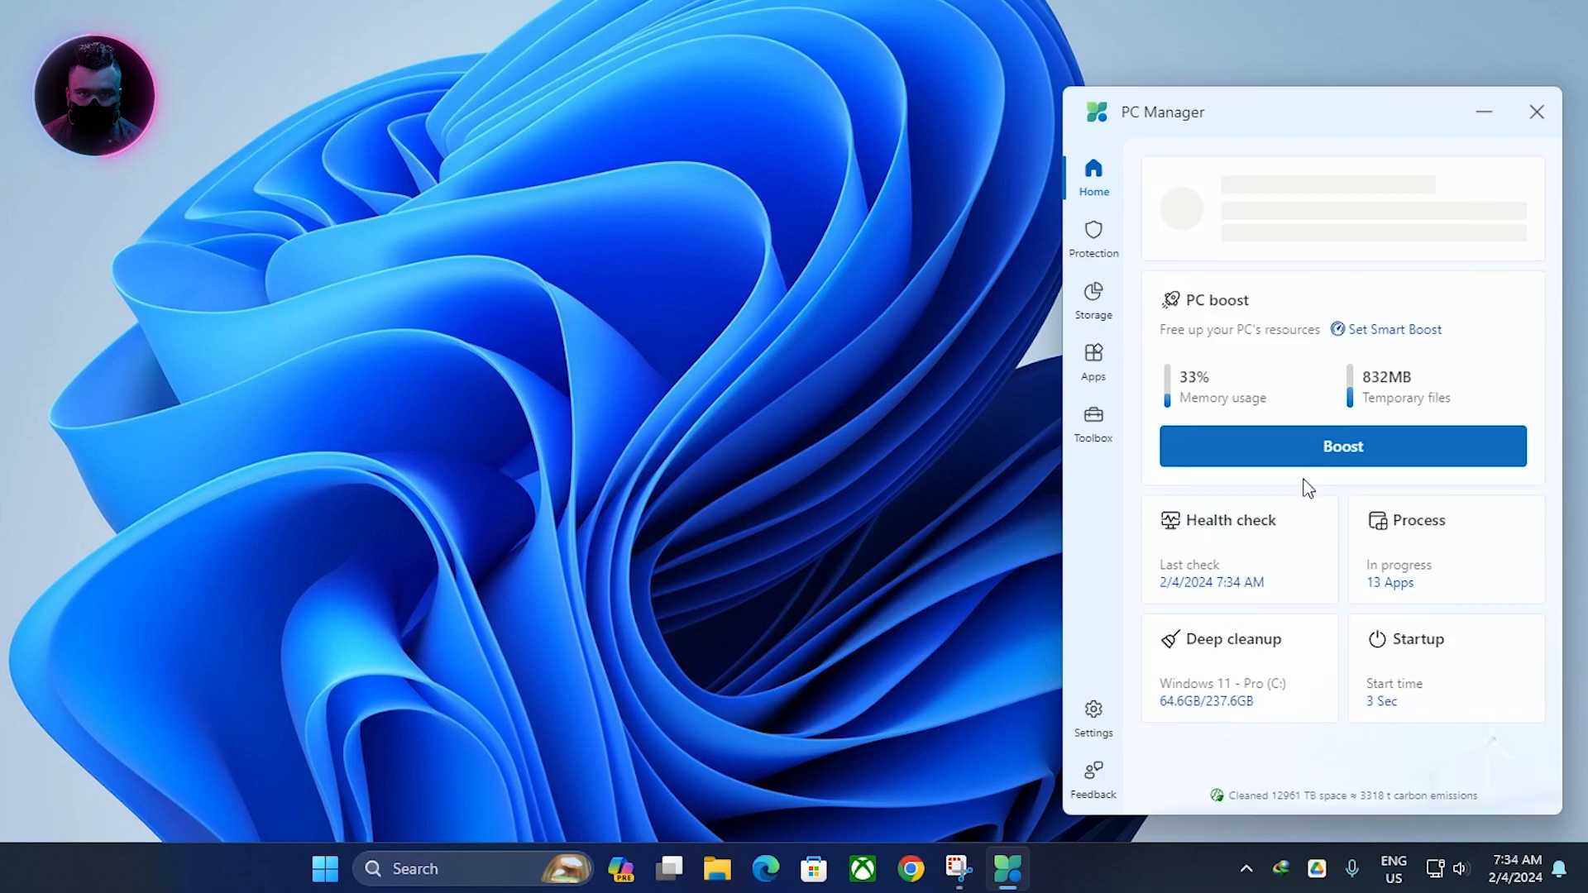
Look through the running apps in process management and end the WhatsApp process.
{"action": "left_click", "coordinate": [1418, 550]}
{"action": "scroll", "coordinate": [1299, 480], "scroll_direction": "down", "scroll_amount": 3}
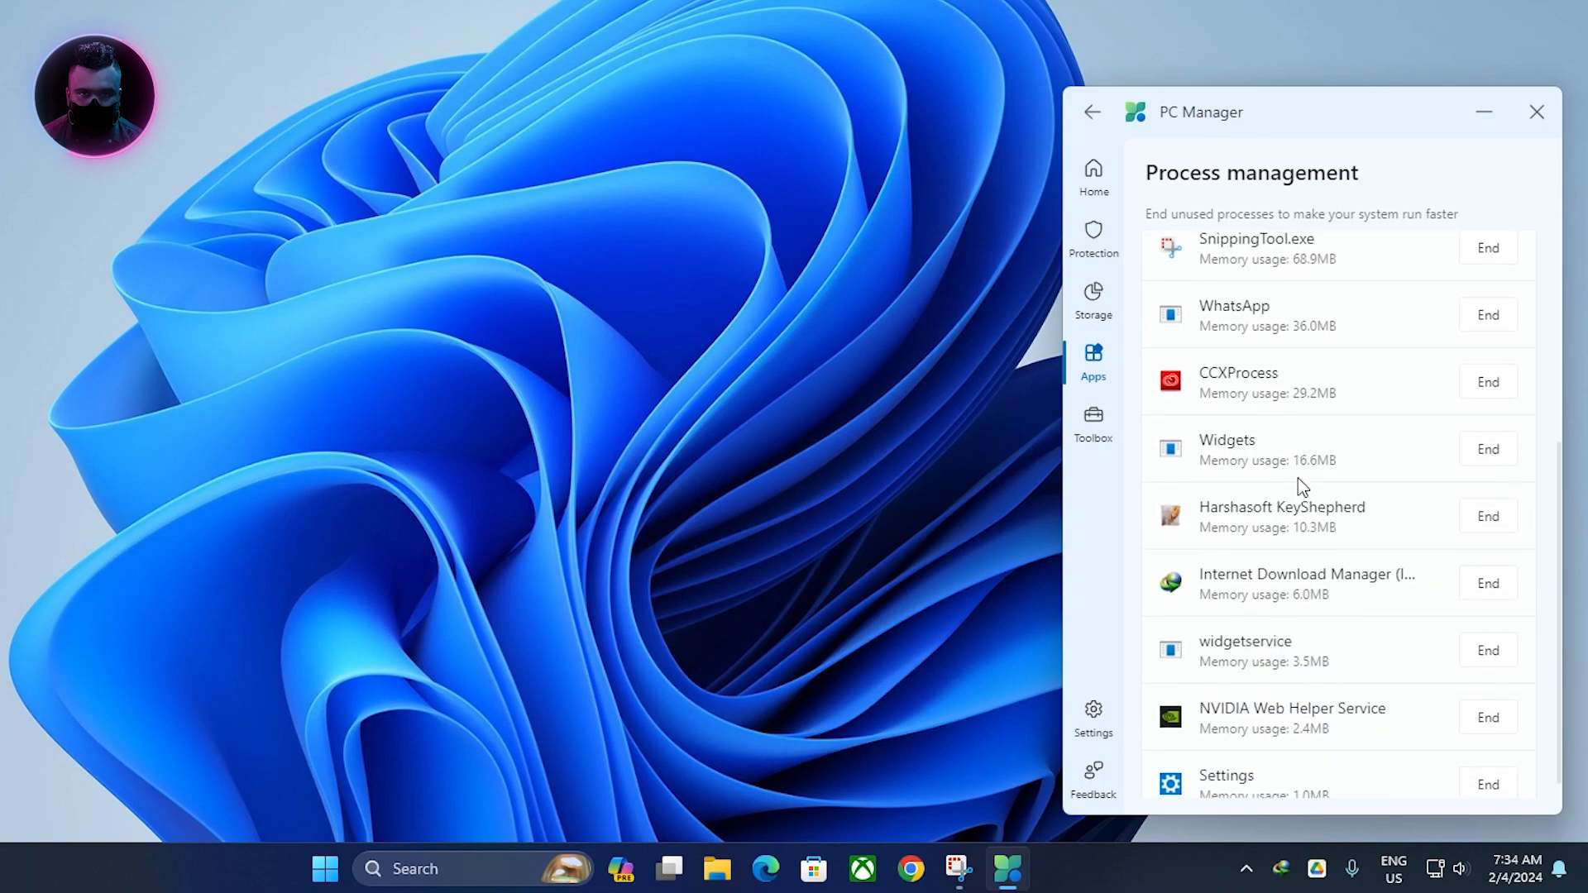
{"action": "scroll", "coordinate": [1315, 468], "scroll_direction": "up", "scroll_amount": 4}
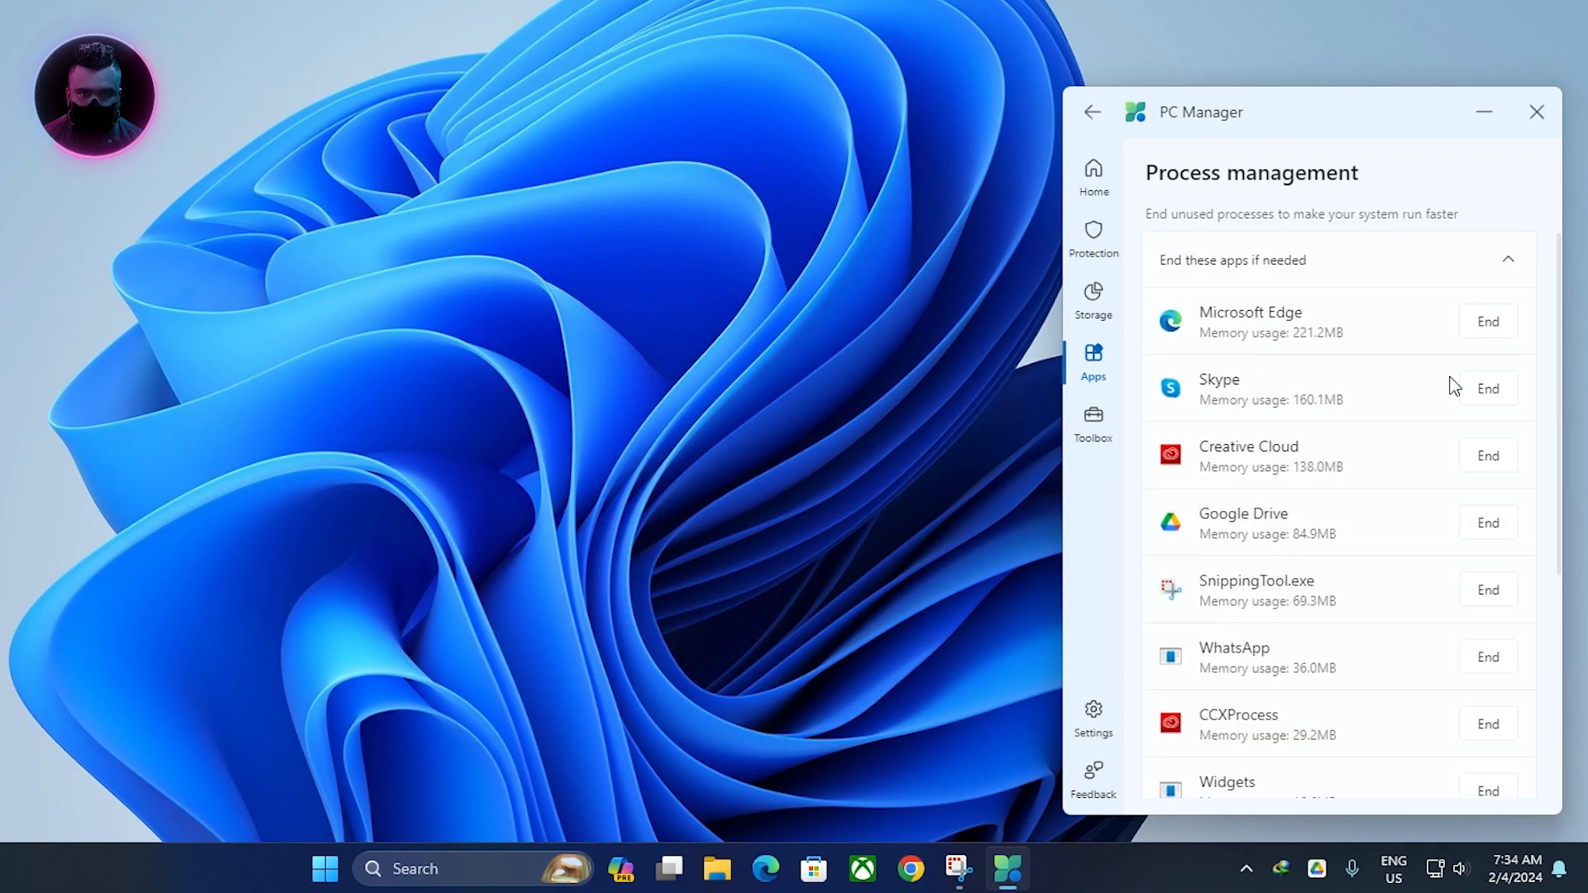
{"action": "scroll", "coordinate": [1431, 435], "scroll_direction": "down", "scroll_amount": 3}
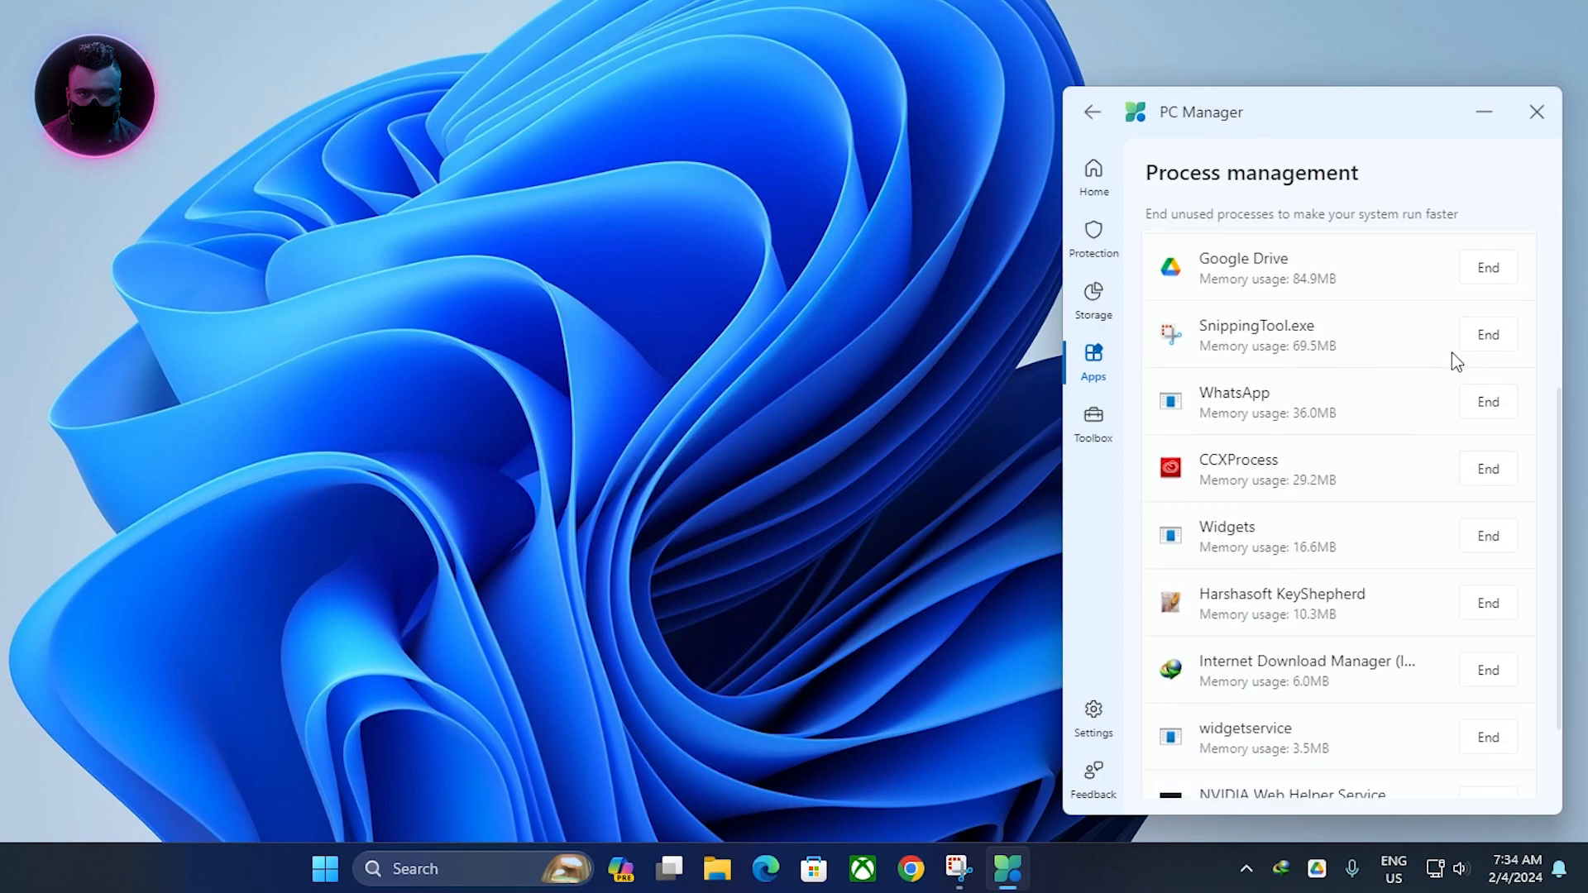
{"action": "scroll", "coordinate": [1334, 496], "scroll_direction": "down", "scroll_amount": 2}
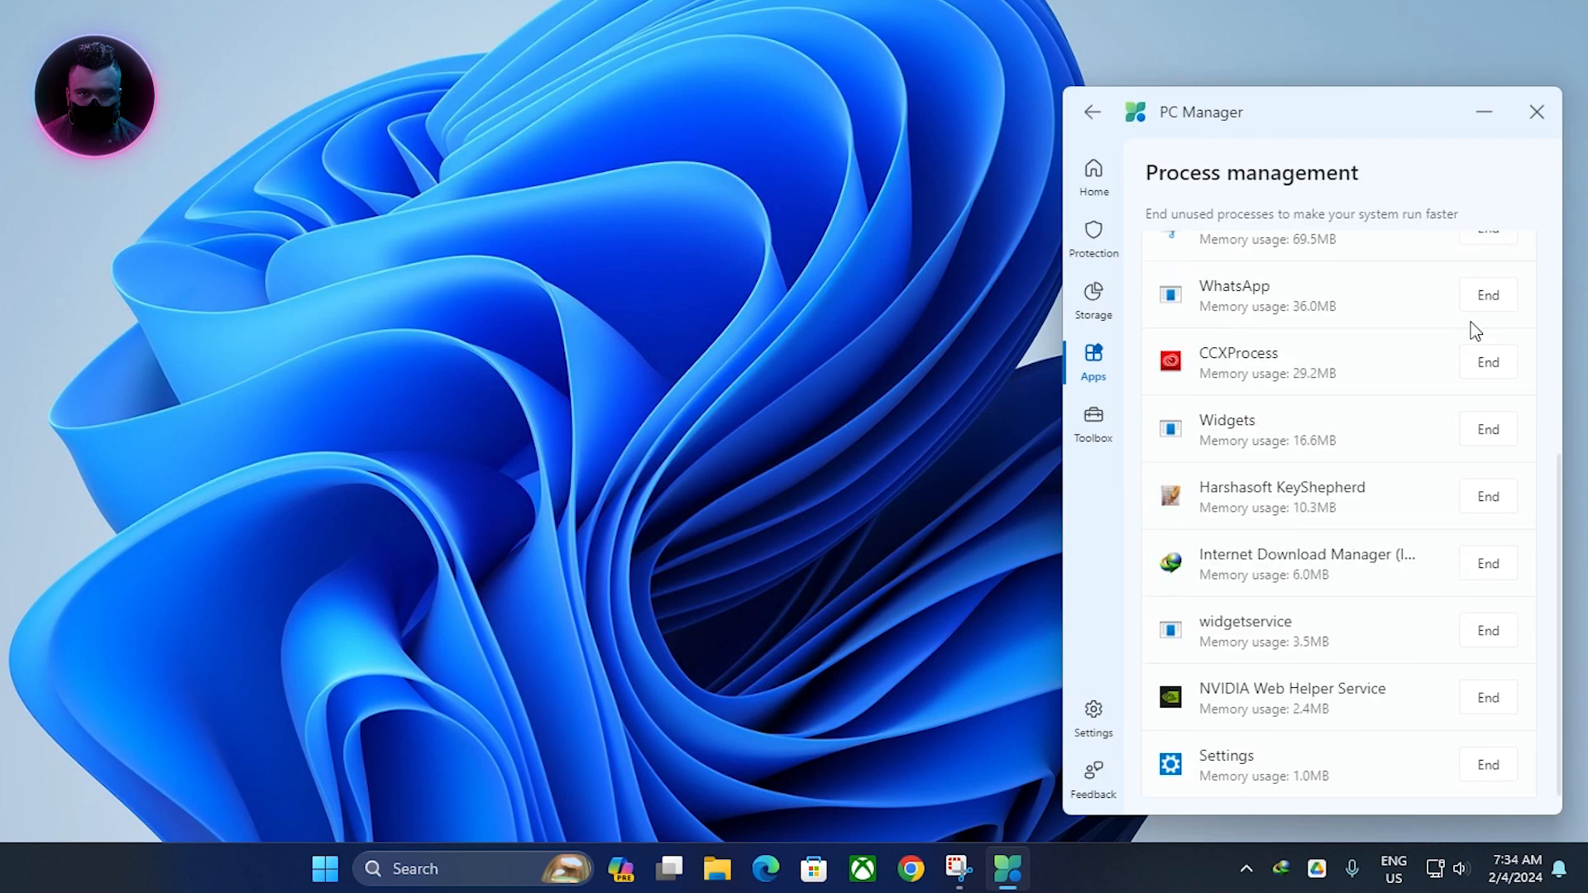
{"action": "scroll", "coordinate": [1412, 482], "scroll_direction": "up", "scroll_amount": 3}
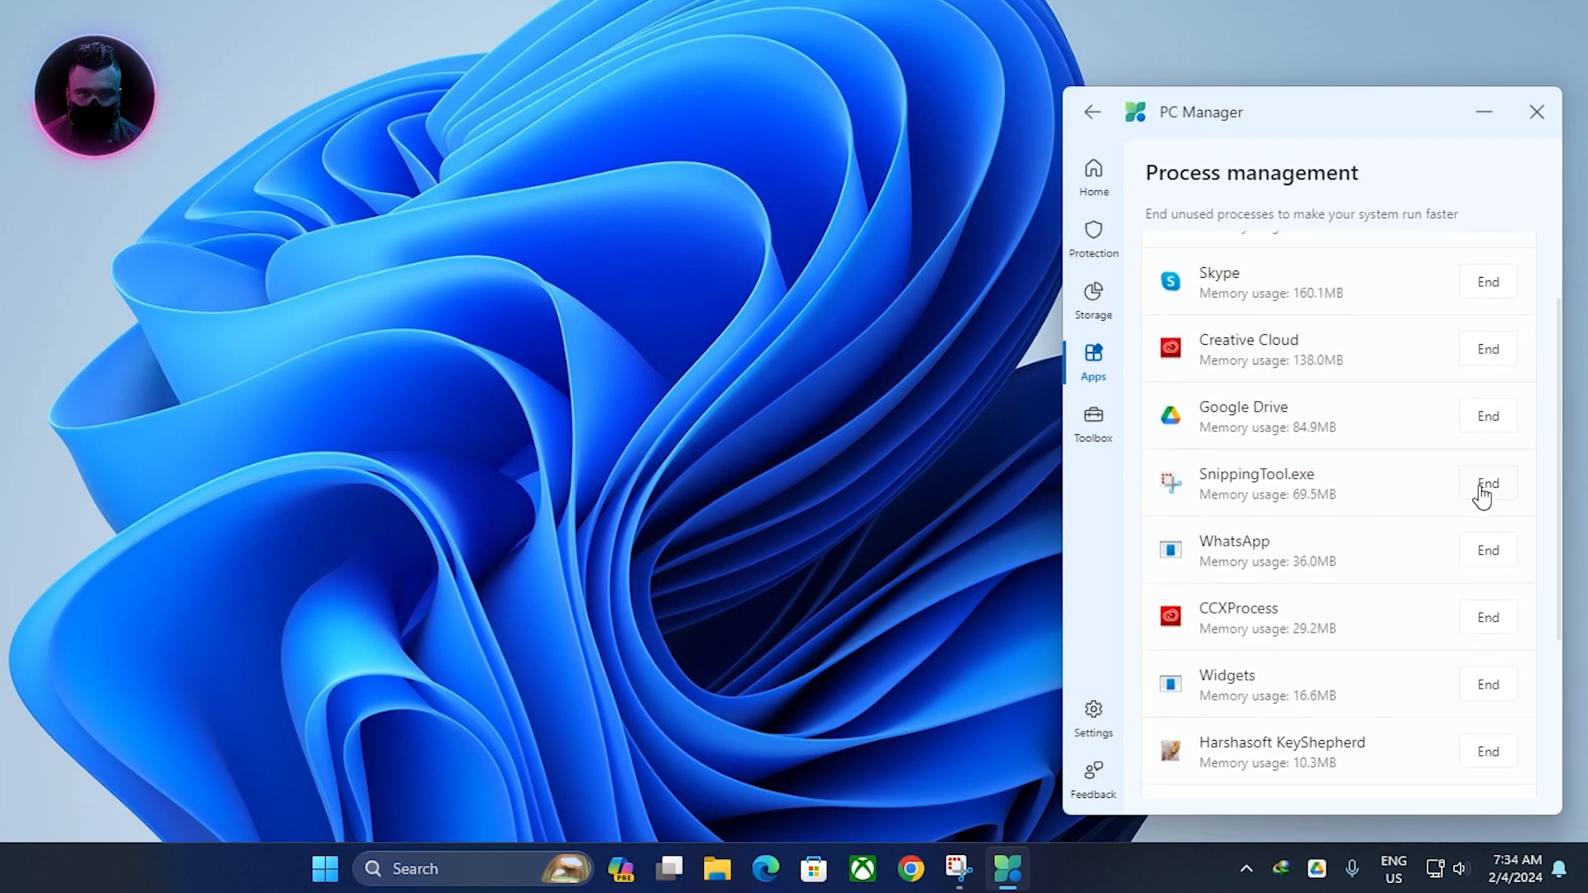
{"action": "left_click", "coordinate": [1488, 554]}
{"action": "left_click", "coordinate": [1282, 532]}
{"action": "scroll", "coordinate": [1421, 578], "scroll_direction": "down", "scroll_amount": 2}
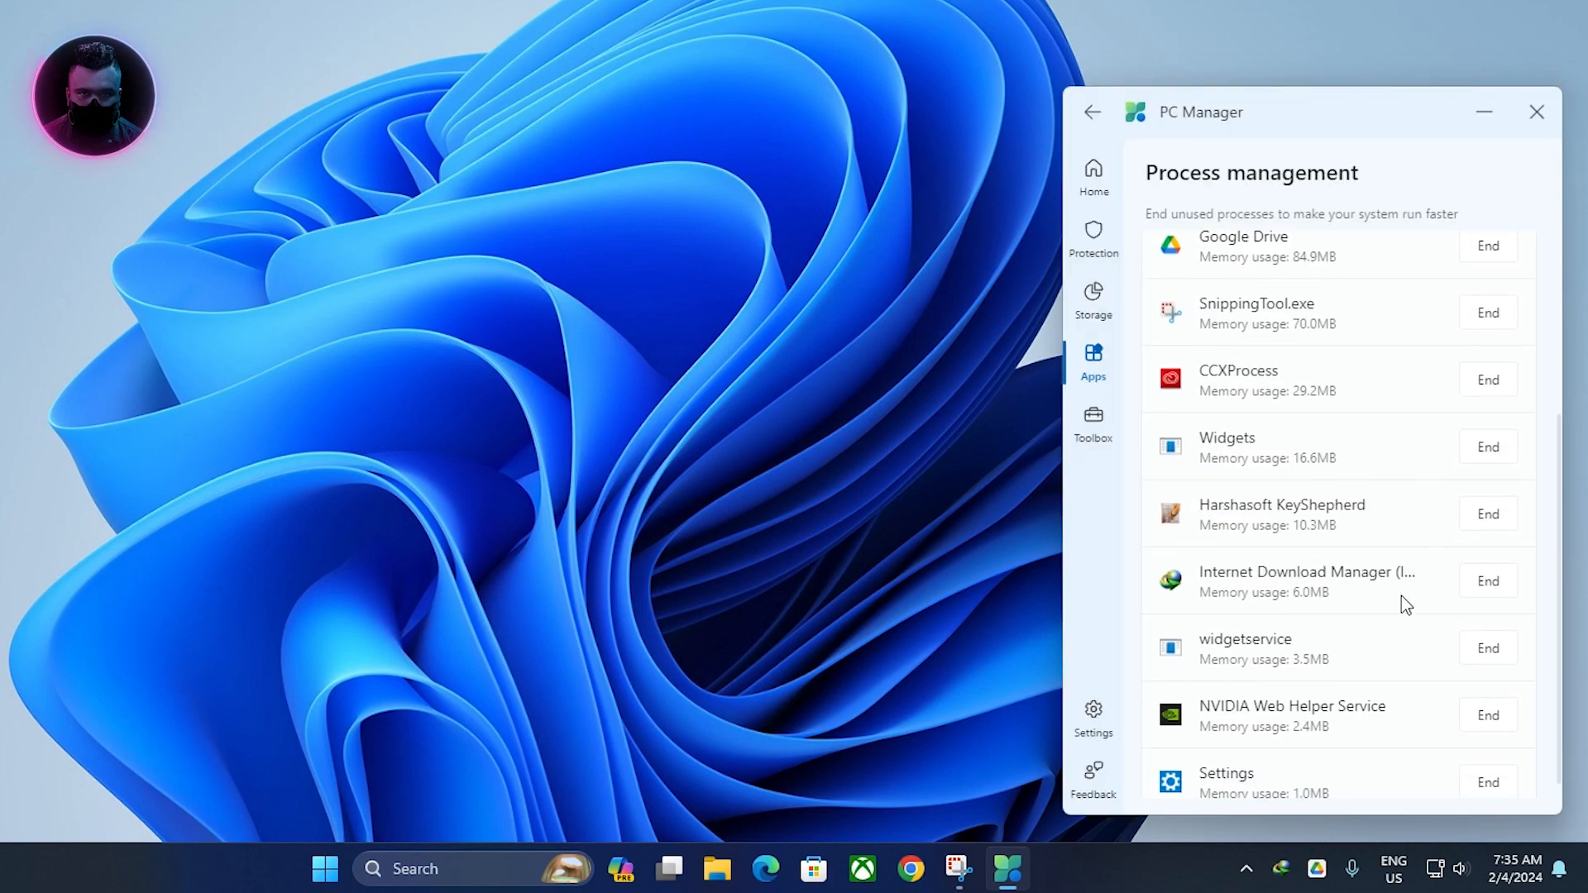
End the Harshasoft KeyShepherd and CCXProcess processes.
{"action": "left_click", "coordinate": [1488, 514]}
{"action": "left_click", "coordinate": [1266, 539]}
{"action": "left_click", "coordinate": [1494, 435]}
{"action": "left_click", "coordinate": [1219, 520]}
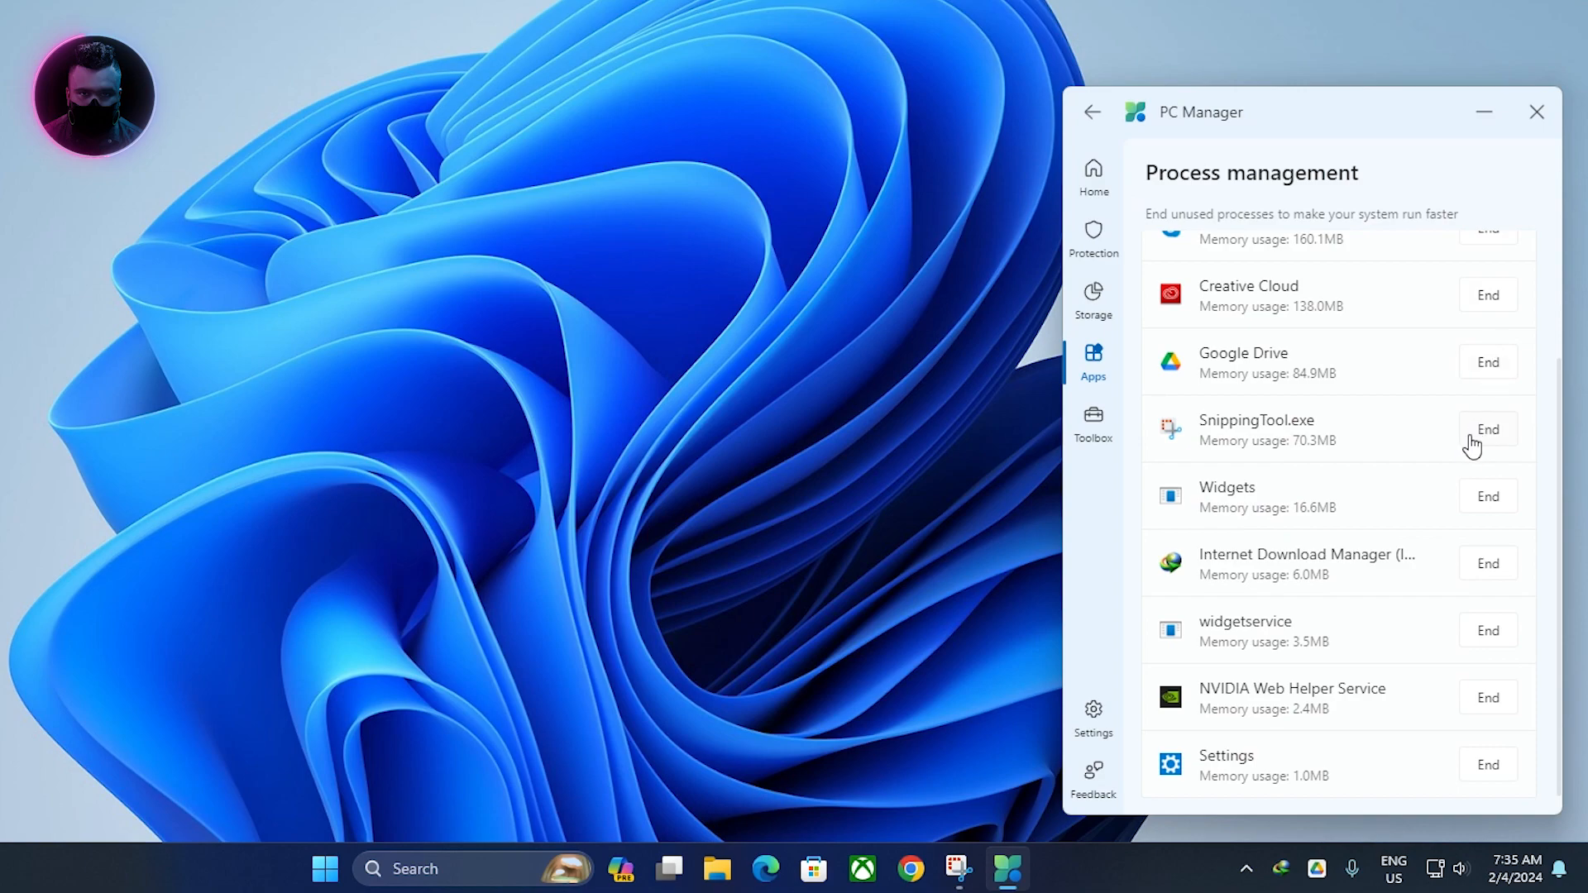
{"action": "scroll", "coordinate": [1418, 488], "scroll_direction": "up", "scroll_amount": 2}
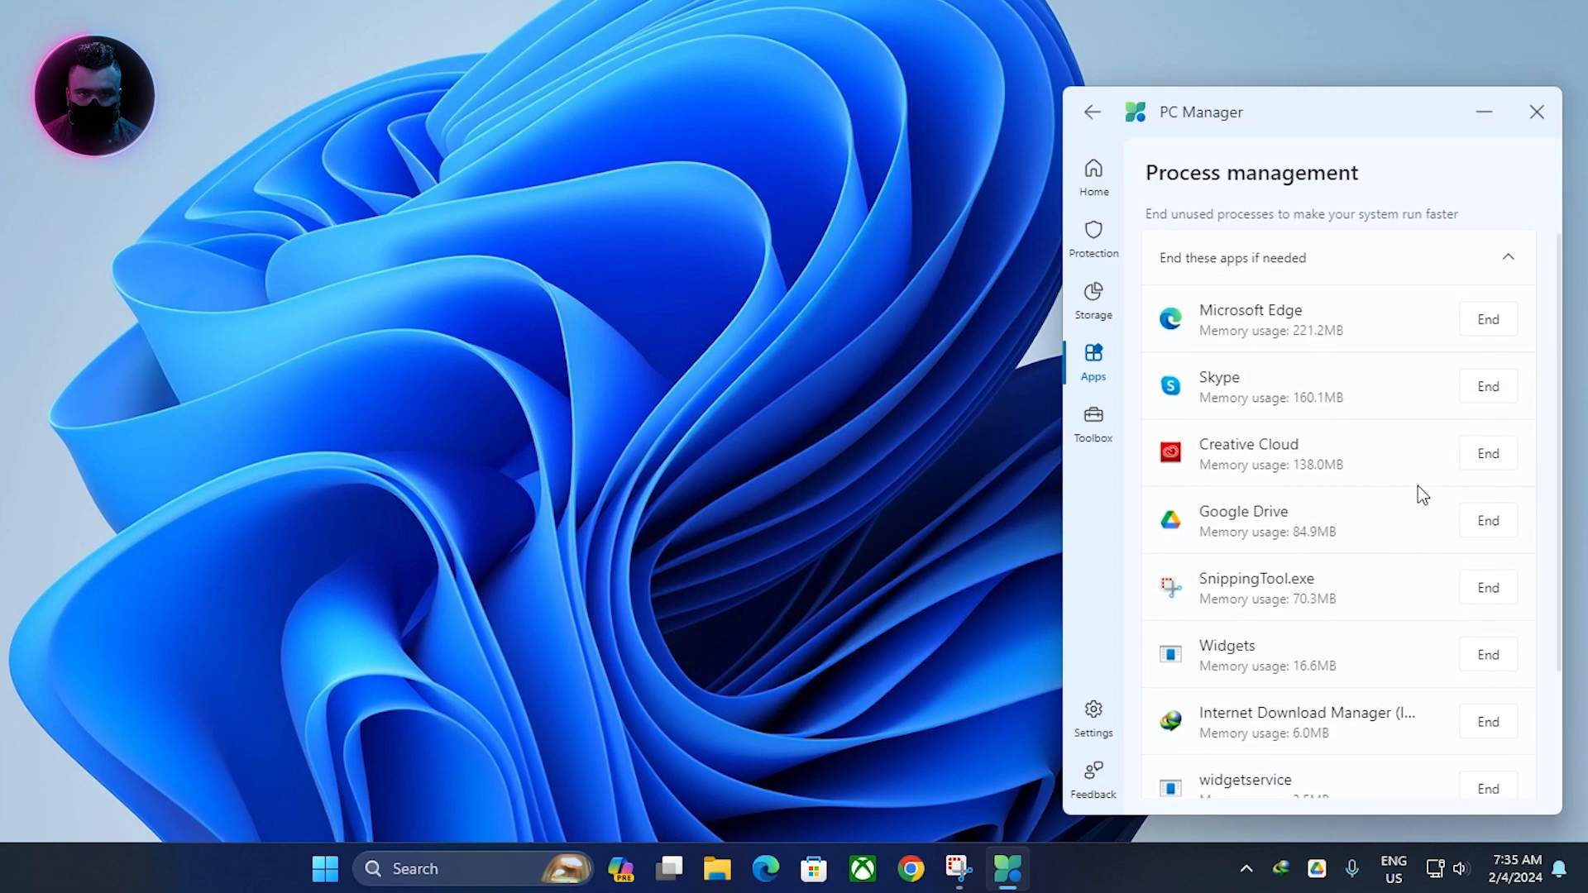
End the Microsoft Edge and Creative Cloud processes, and look over the rest of the running processes.
{"action": "left_click", "coordinate": [1486, 327]}
{"action": "left_click", "coordinate": [1217, 523]}
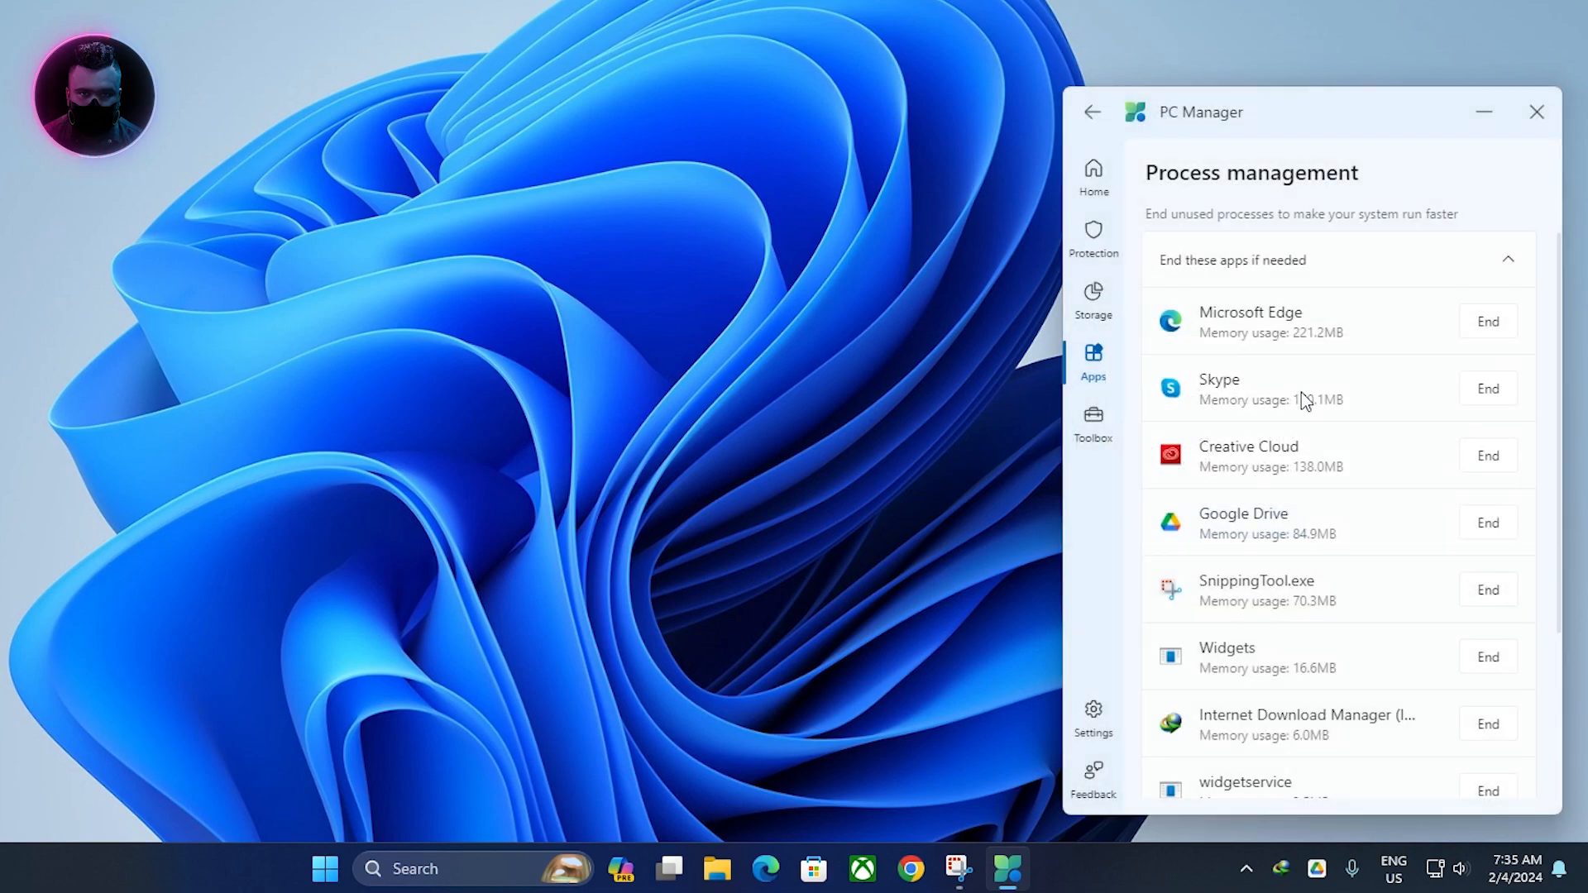
{"action": "left_click", "coordinate": [1487, 327]}
{"action": "left_click", "coordinate": [1229, 534]}
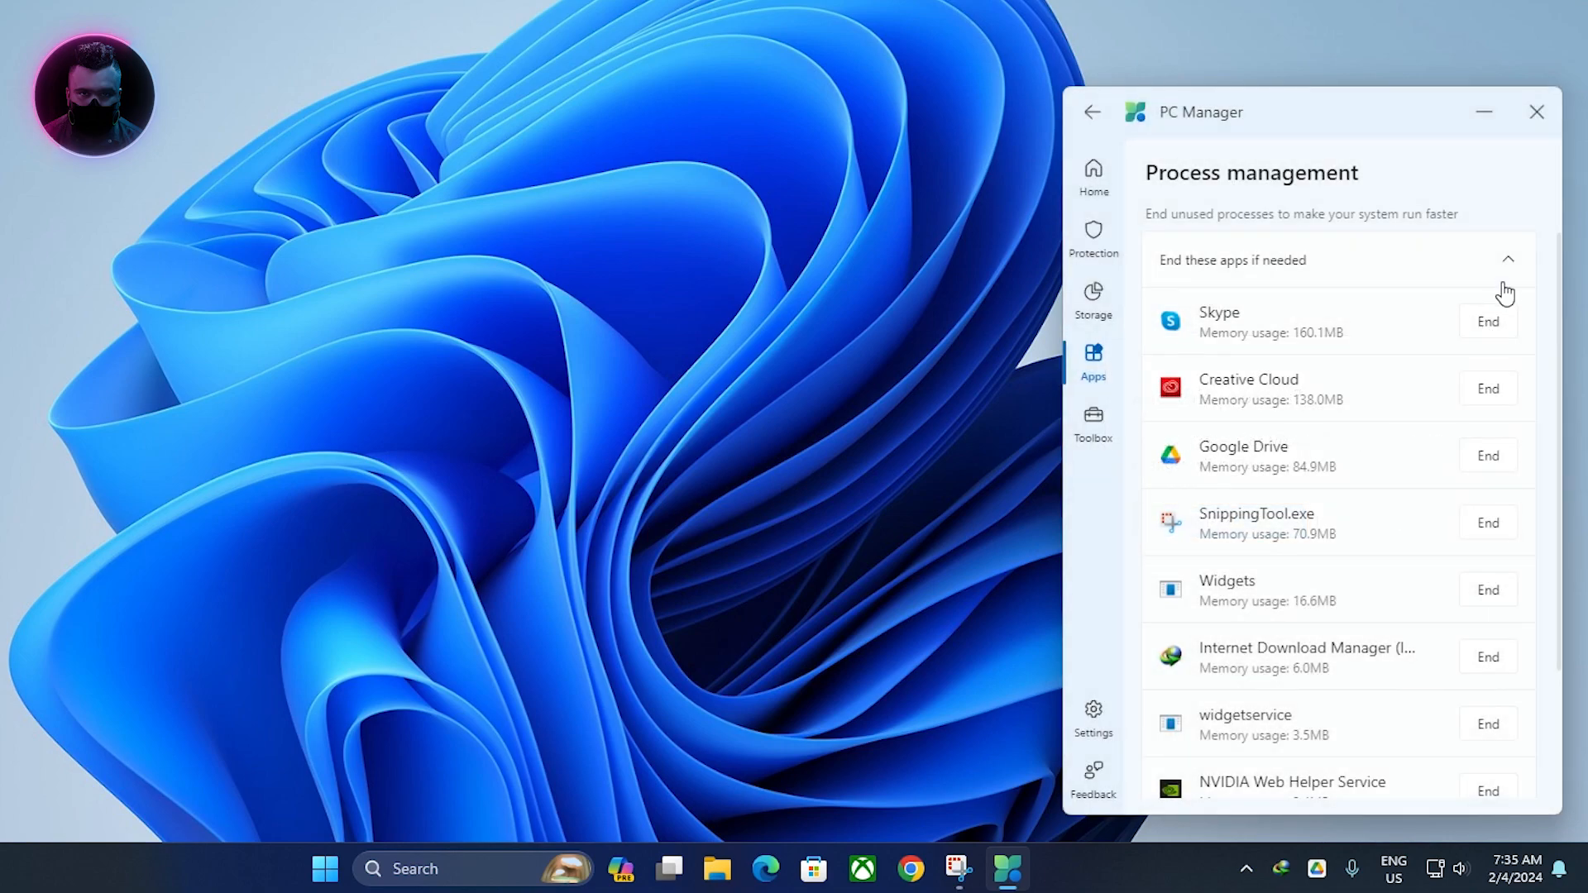
{"action": "left_click", "coordinate": [1489, 390]}
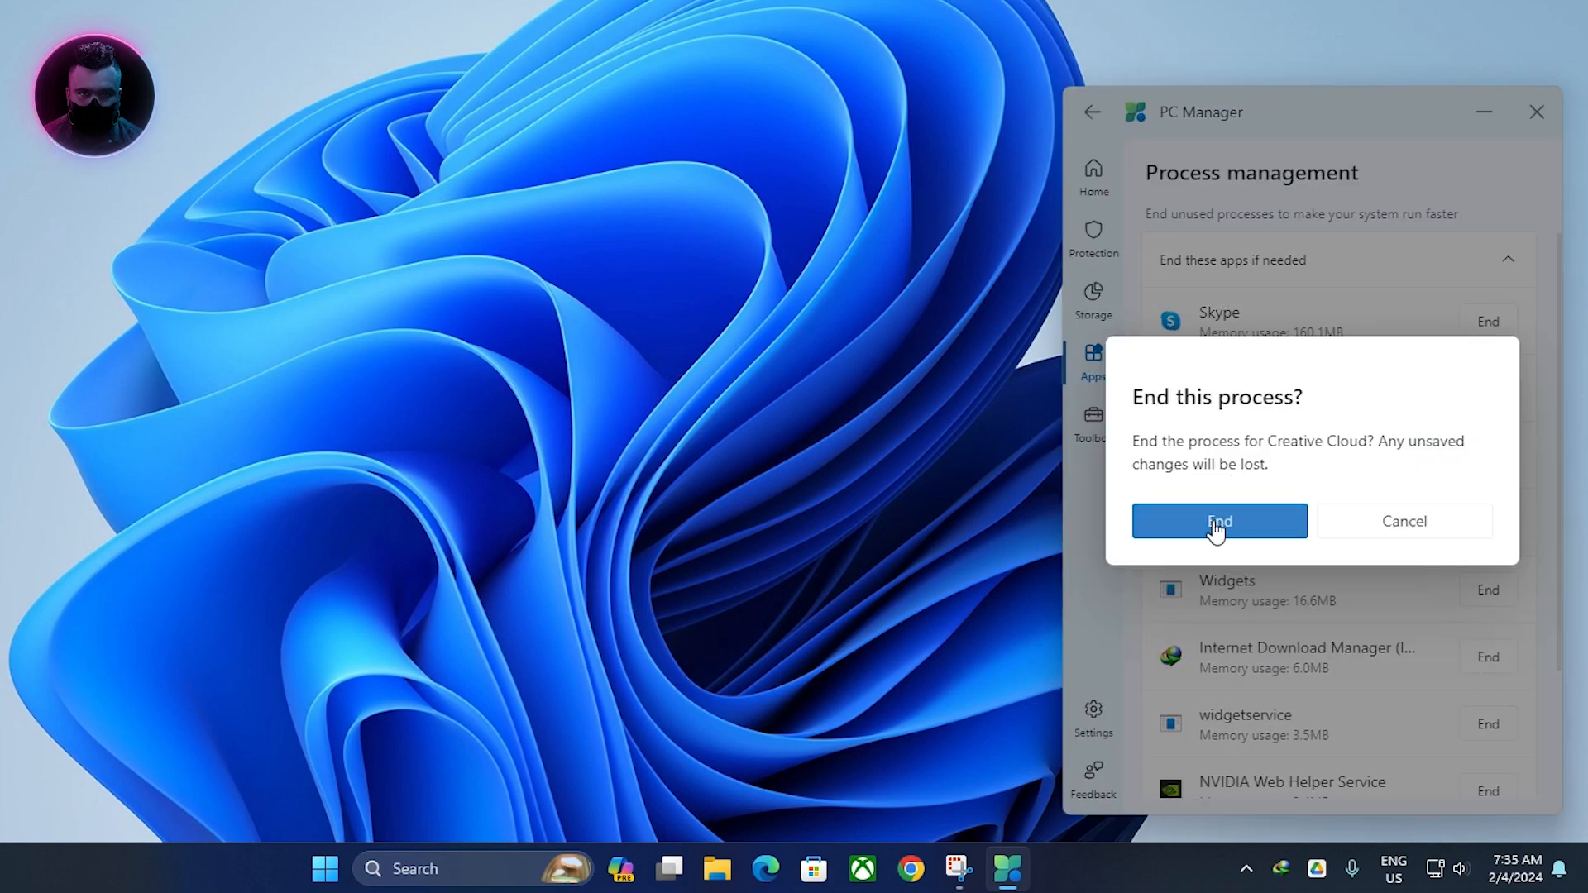
{"action": "left_click", "coordinate": [1230, 519]}
{"action": "left_click", "coordinate": [1488, 389]}
{"action": "left_click", "coordinate": [1214, 520]}
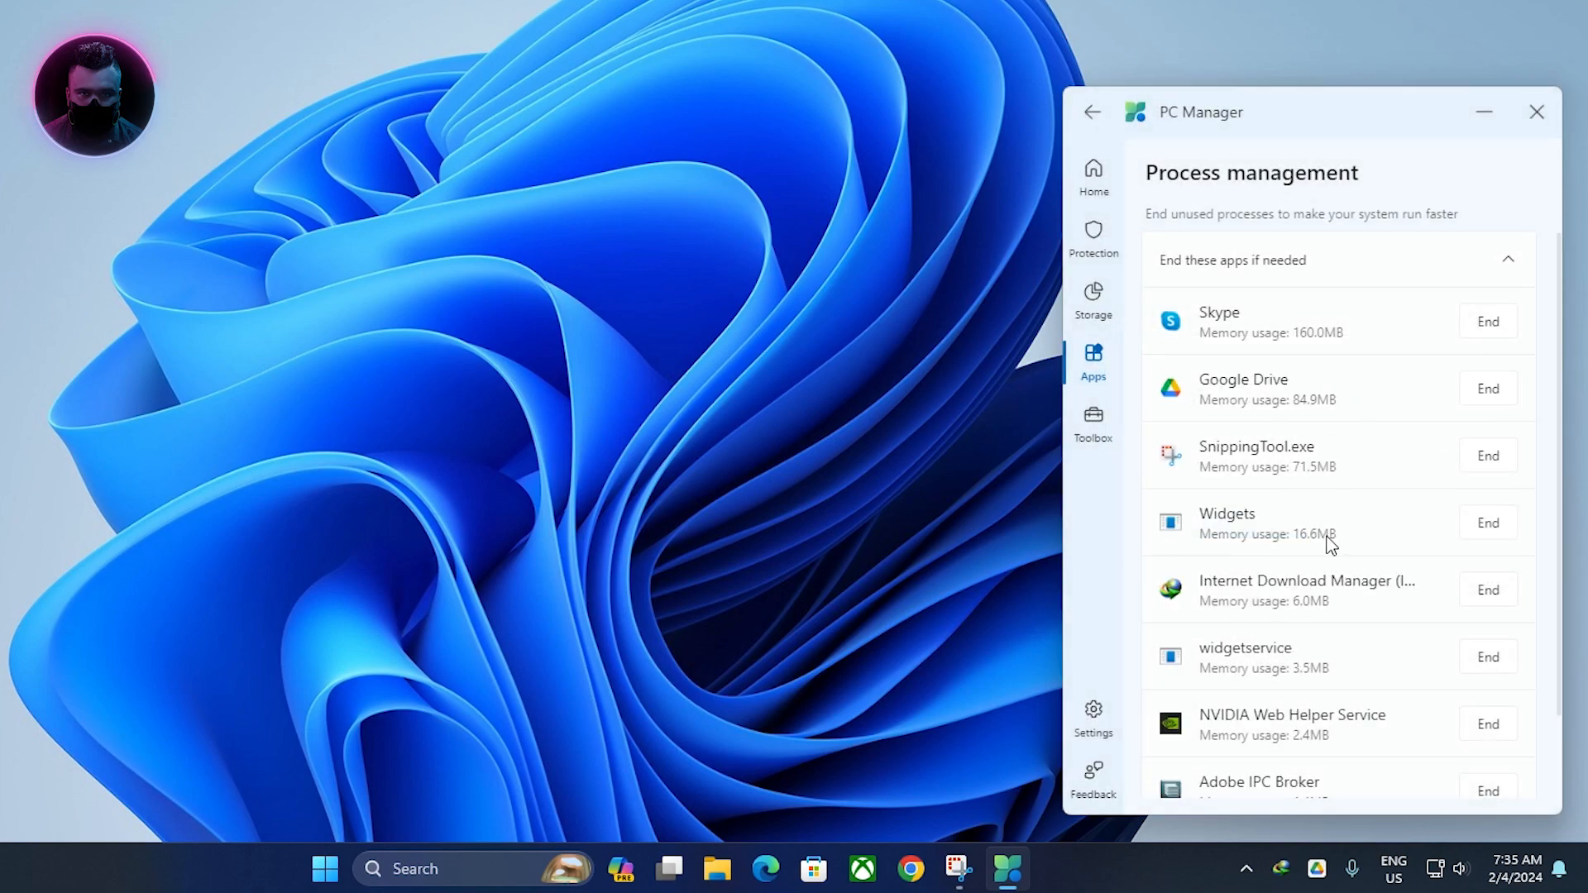
{"action": "scroll", "coordinate": [1326, 537], "scroll_direction": "down", "scroll_amount": 2}
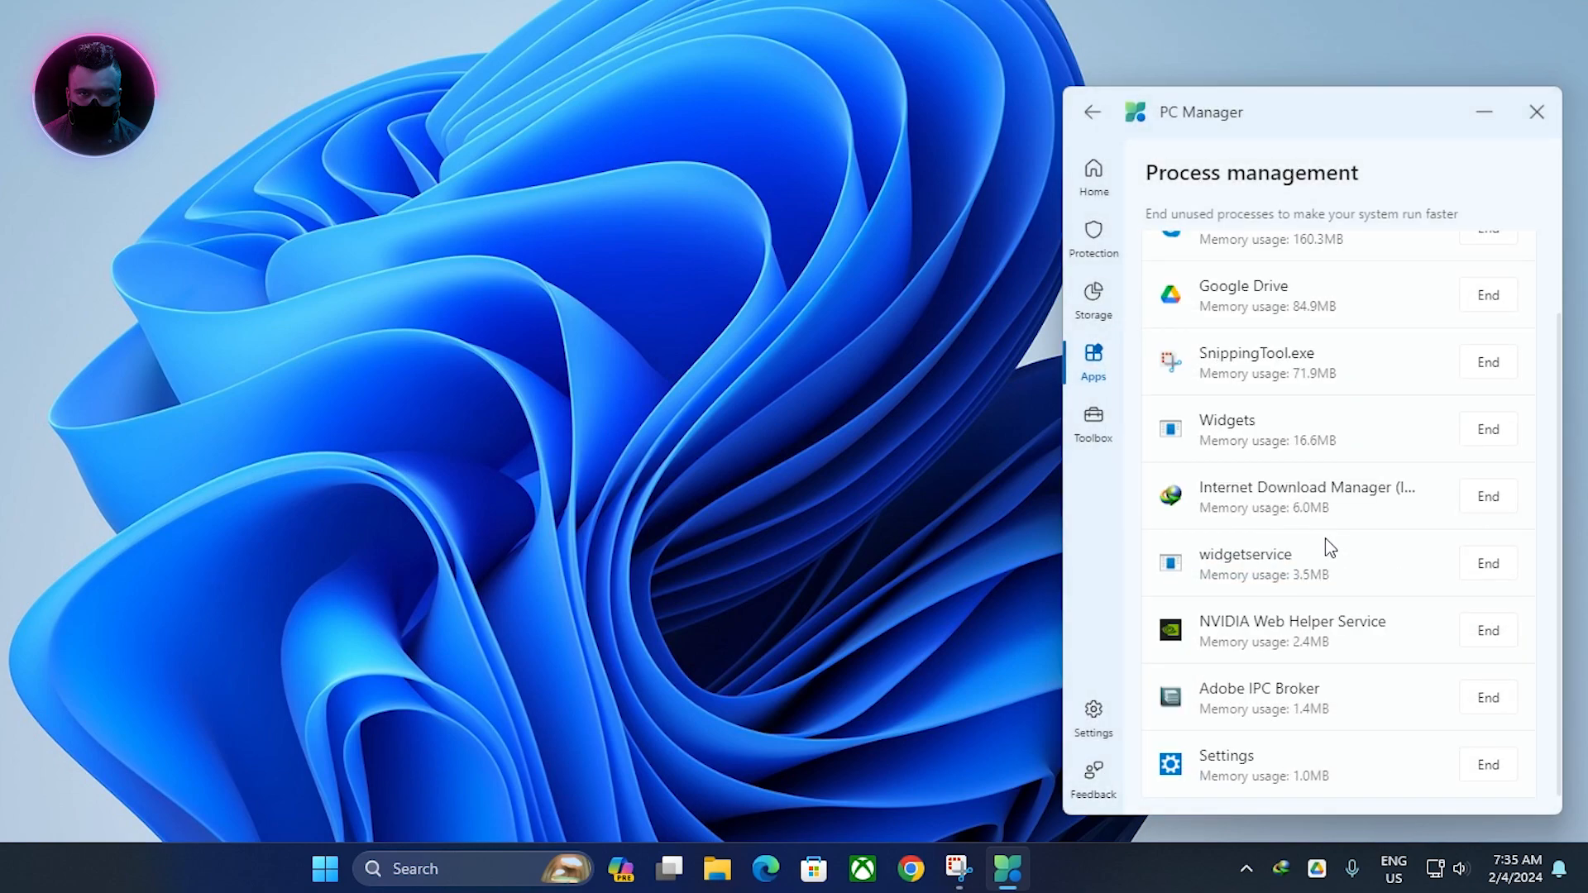
Turn the desktop toolbar off and back on in the Toolbox.
{"action": "left_click", "coordinate": [1078, 447]}
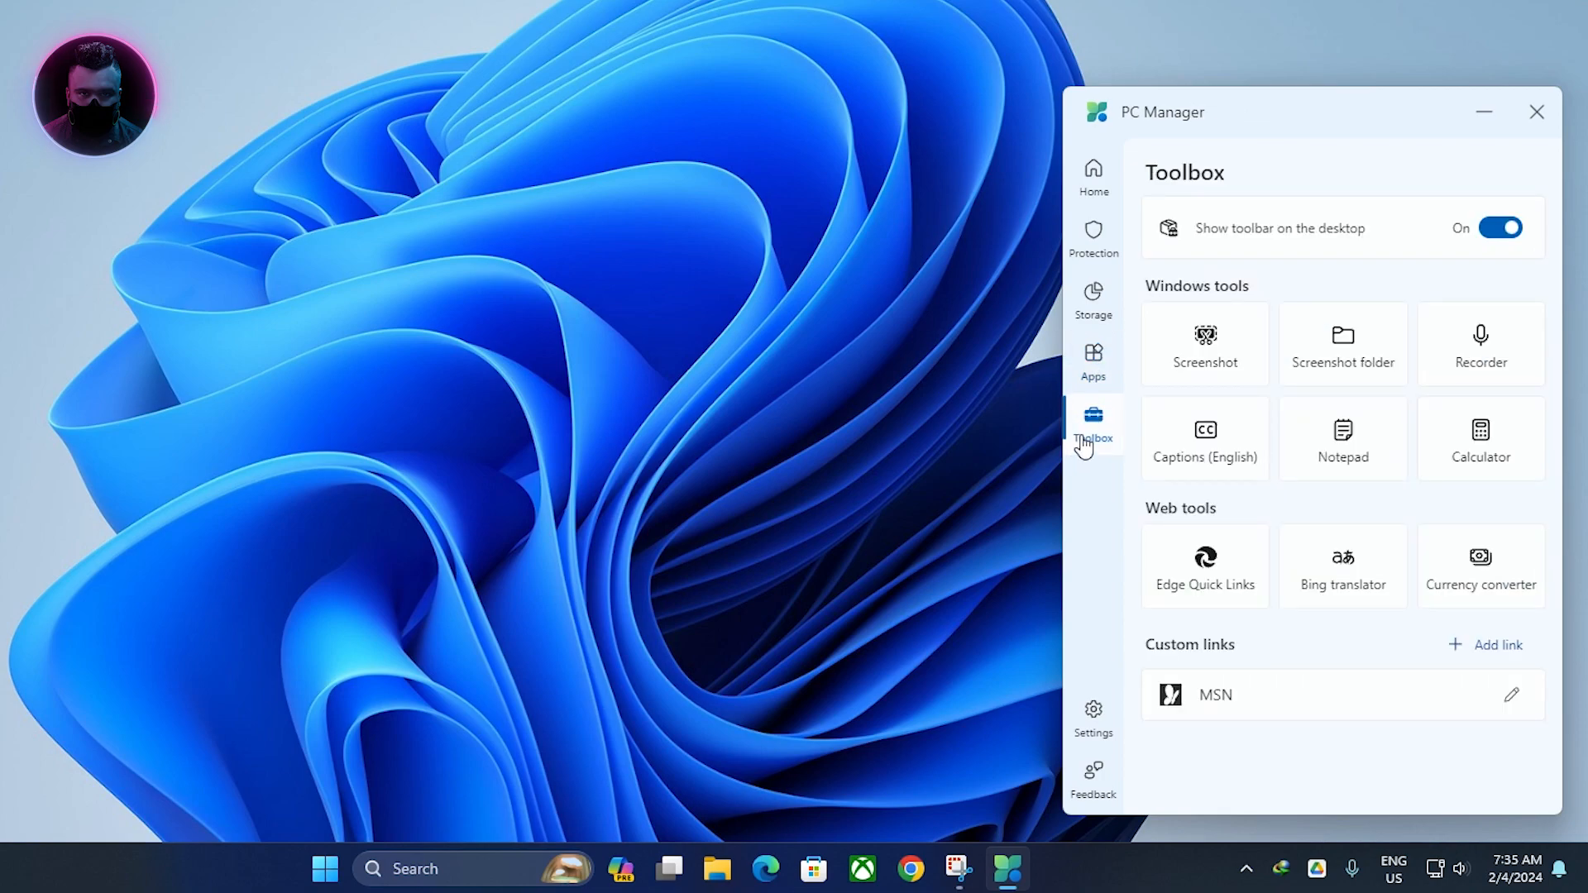
{"action": "left_click", "coordinate": [1501, 232]}
{"action": "left_click", "coordinate": [1502, 231]}
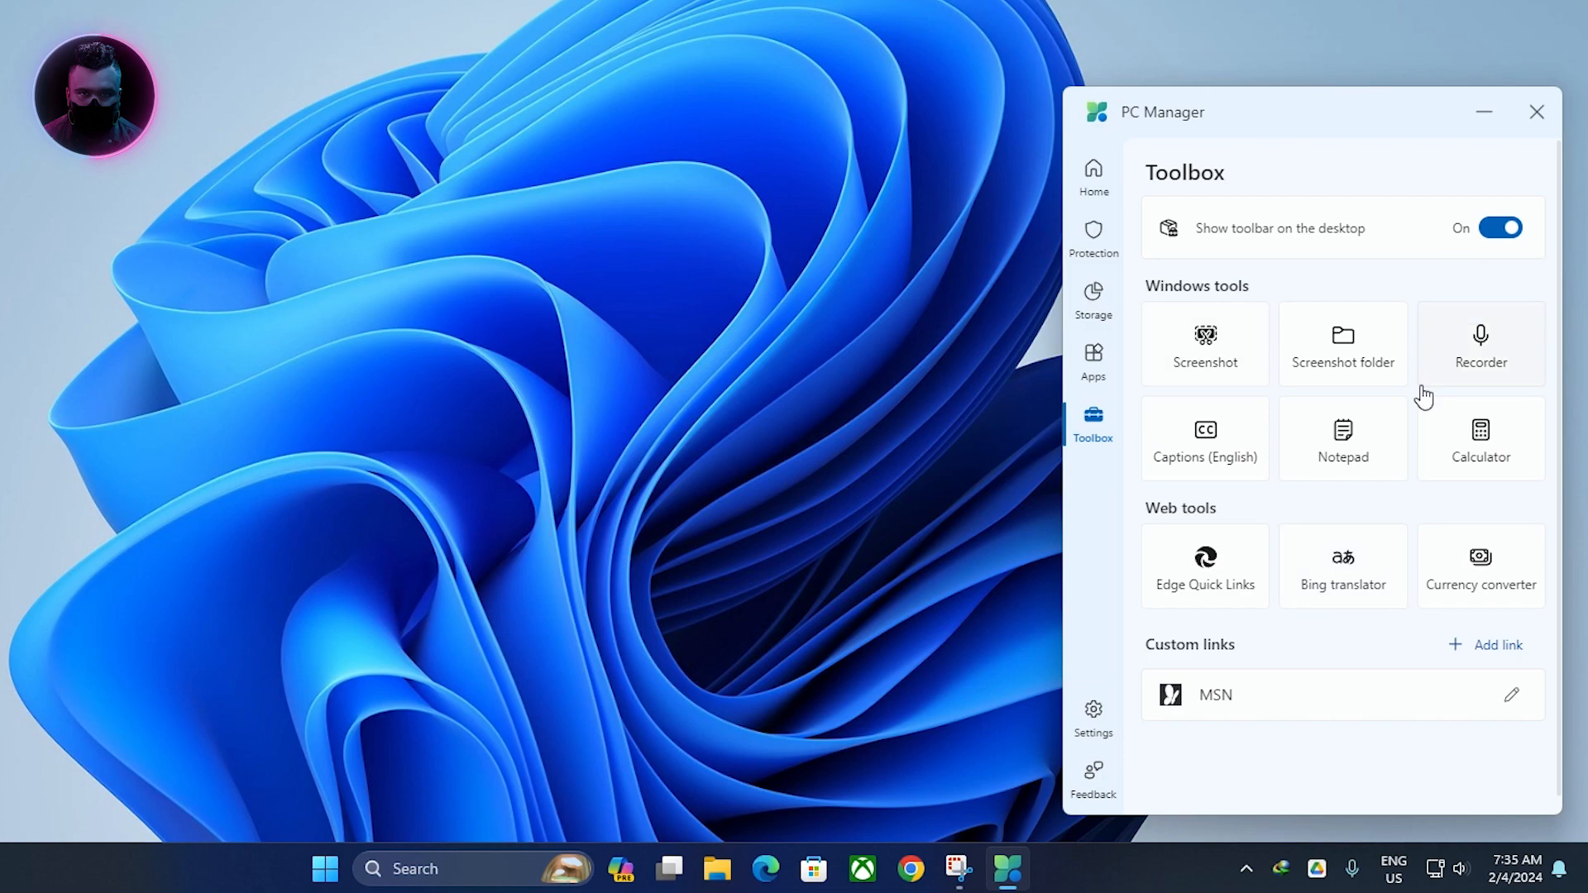
Enable Smart boost and join the Microsoft PC Manager Pop-up Plan in the settings.
{"action": "left_click", "coordinate": [1090, 720]}
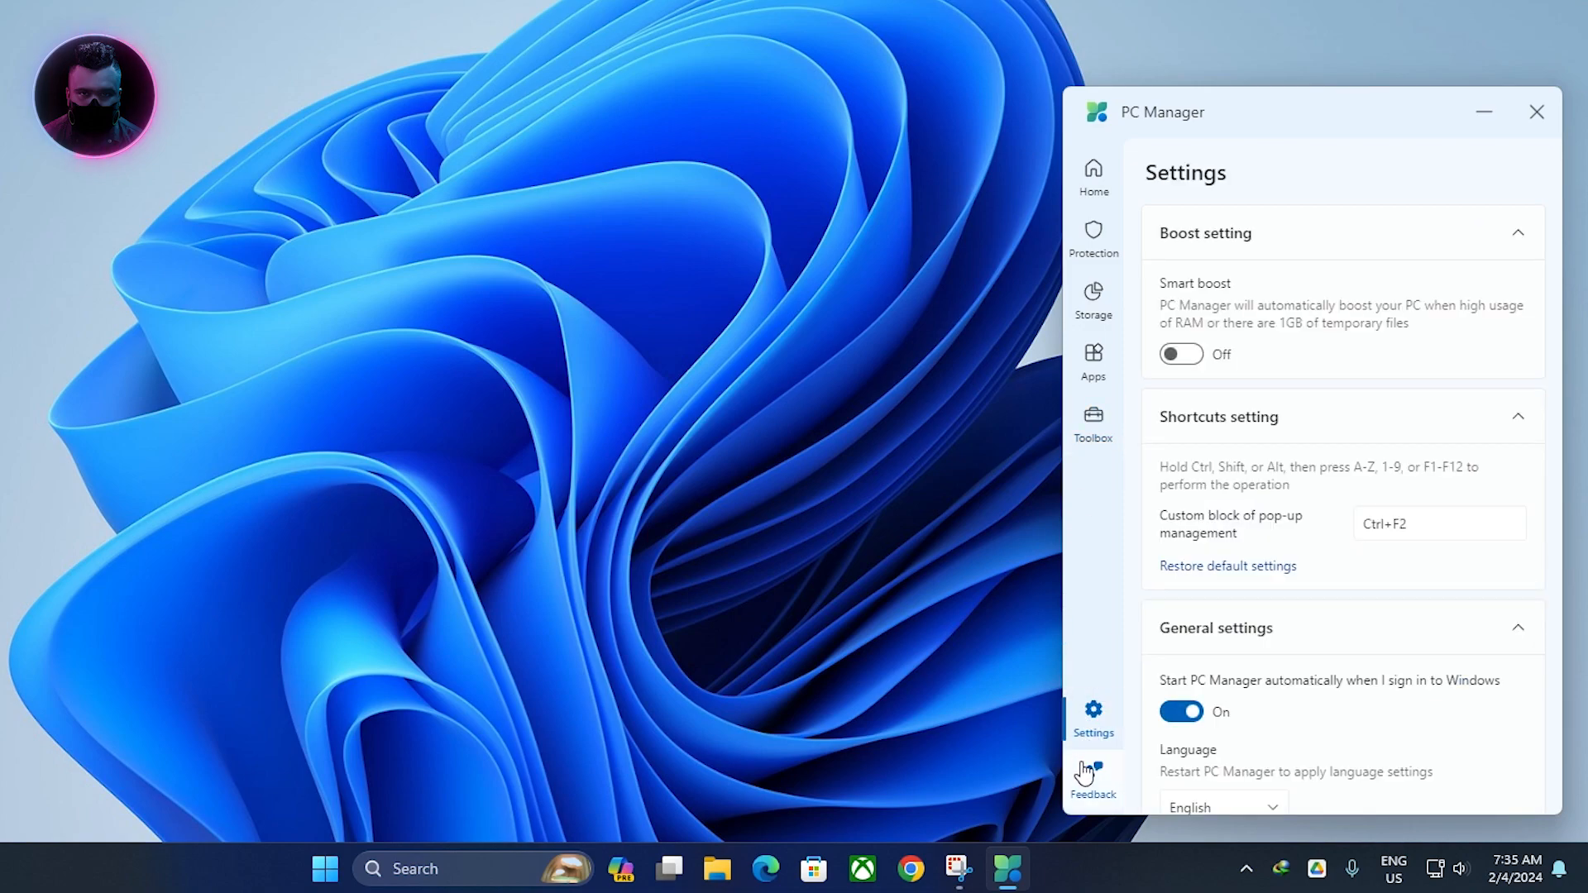
{"action": "left_click", "coordinate": [1194, 355]}
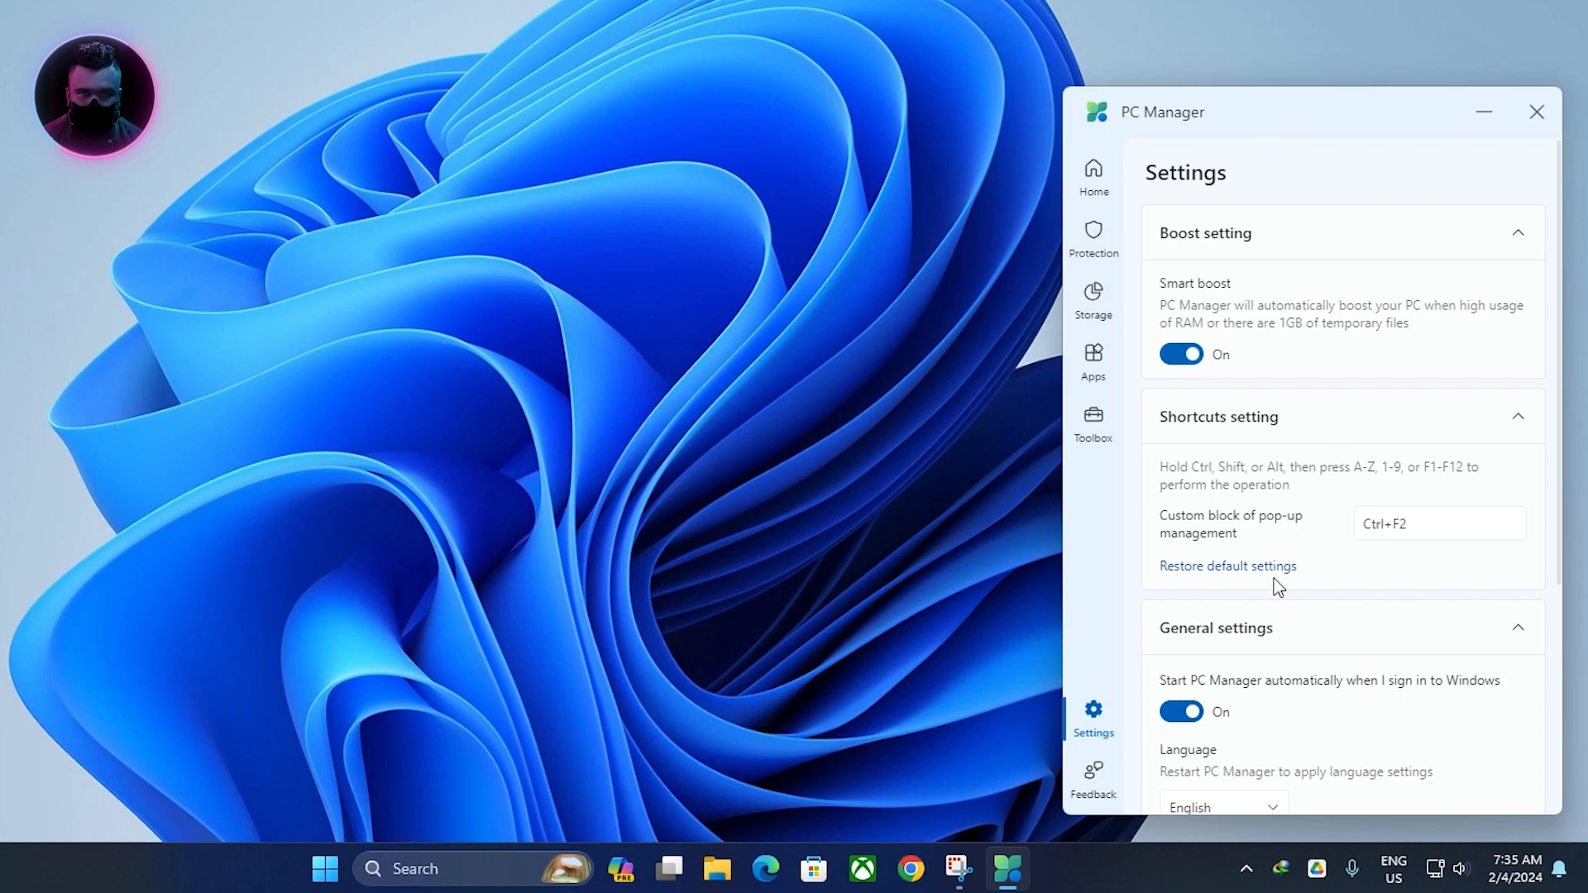
{"action": "scroll", "coordinate": [1241, 596], "scroll_direction": "down", "scroll_amount": 4}
{"action": "left_click", "coordinate": [1168, 742]}
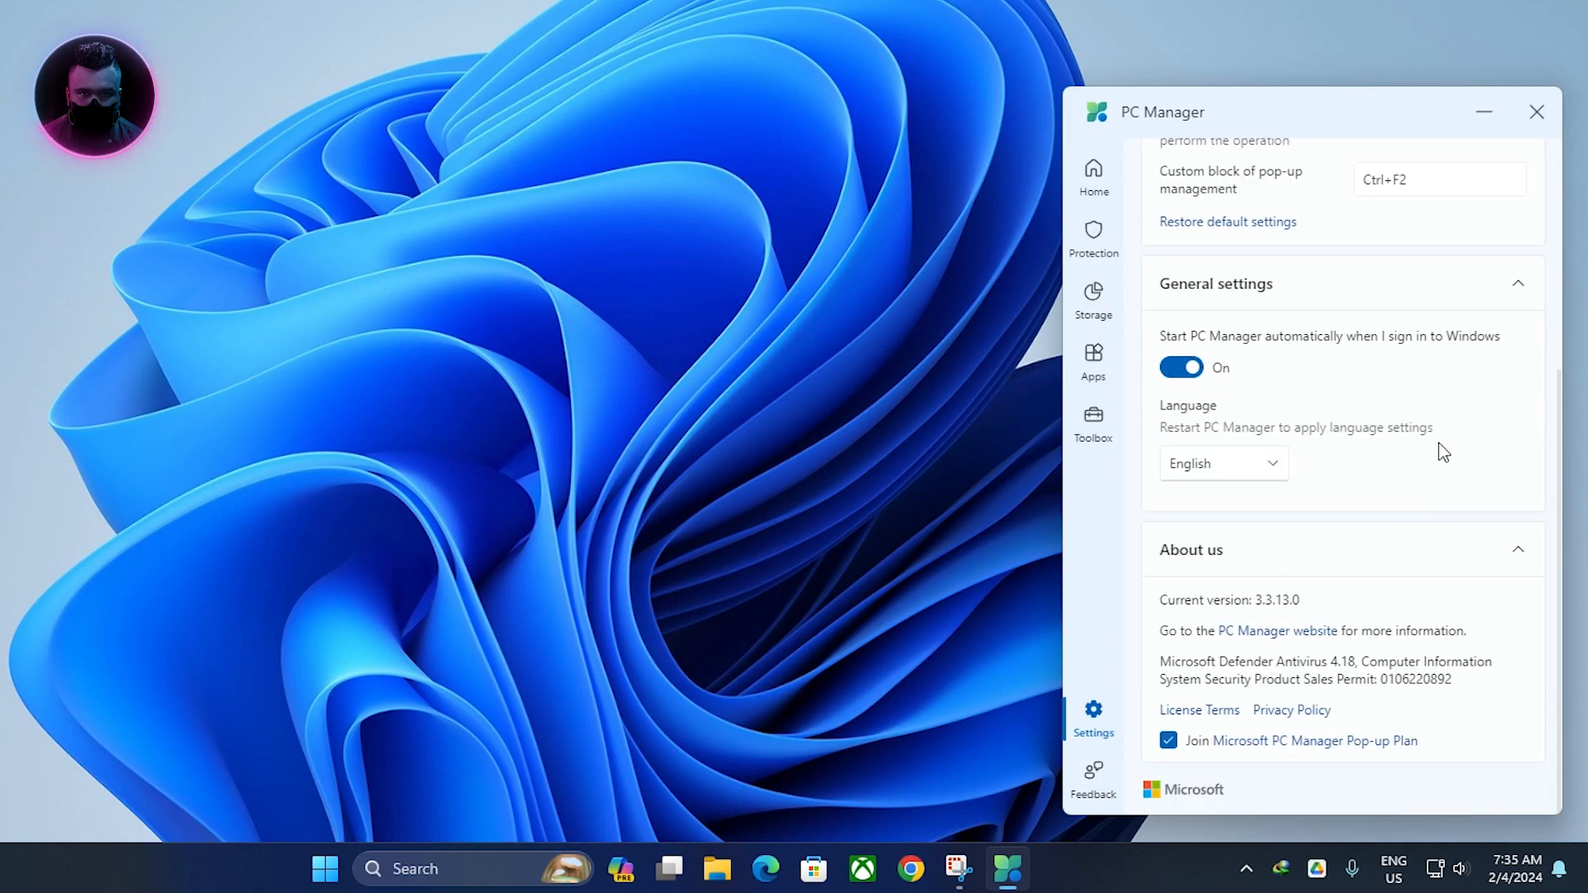
{"action": "scroll", "coordinate": [1291, 558], "scroll_direction": "up", "scroll_amount": 4}
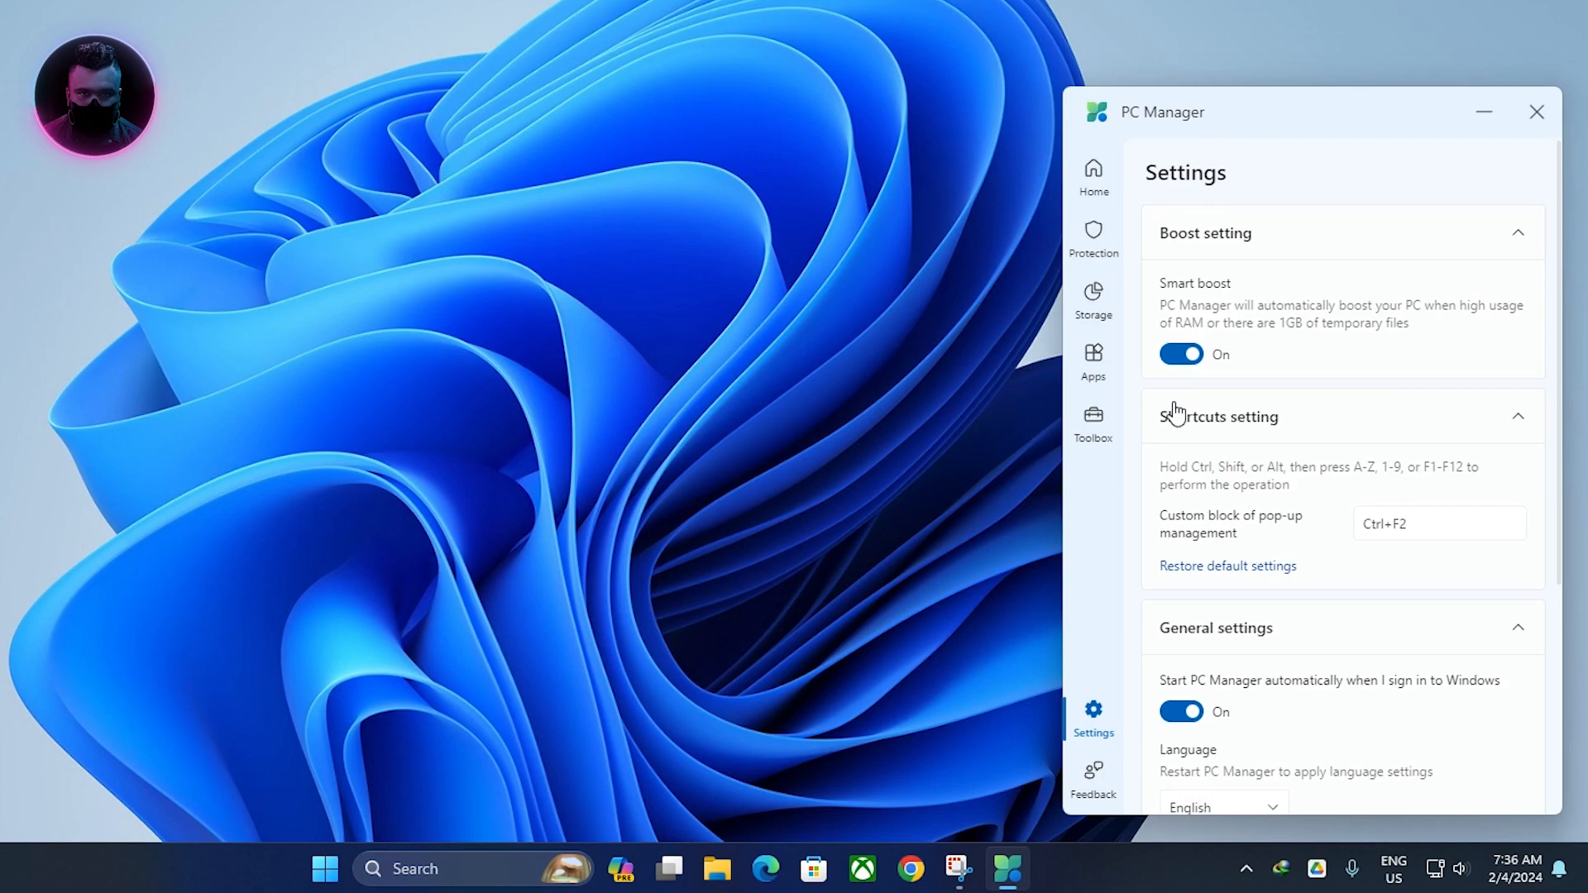
Review the App management options and look through the list of installed apps in Windows Settings.
{"action": "left_click", "coordinate": [1109, 439]}
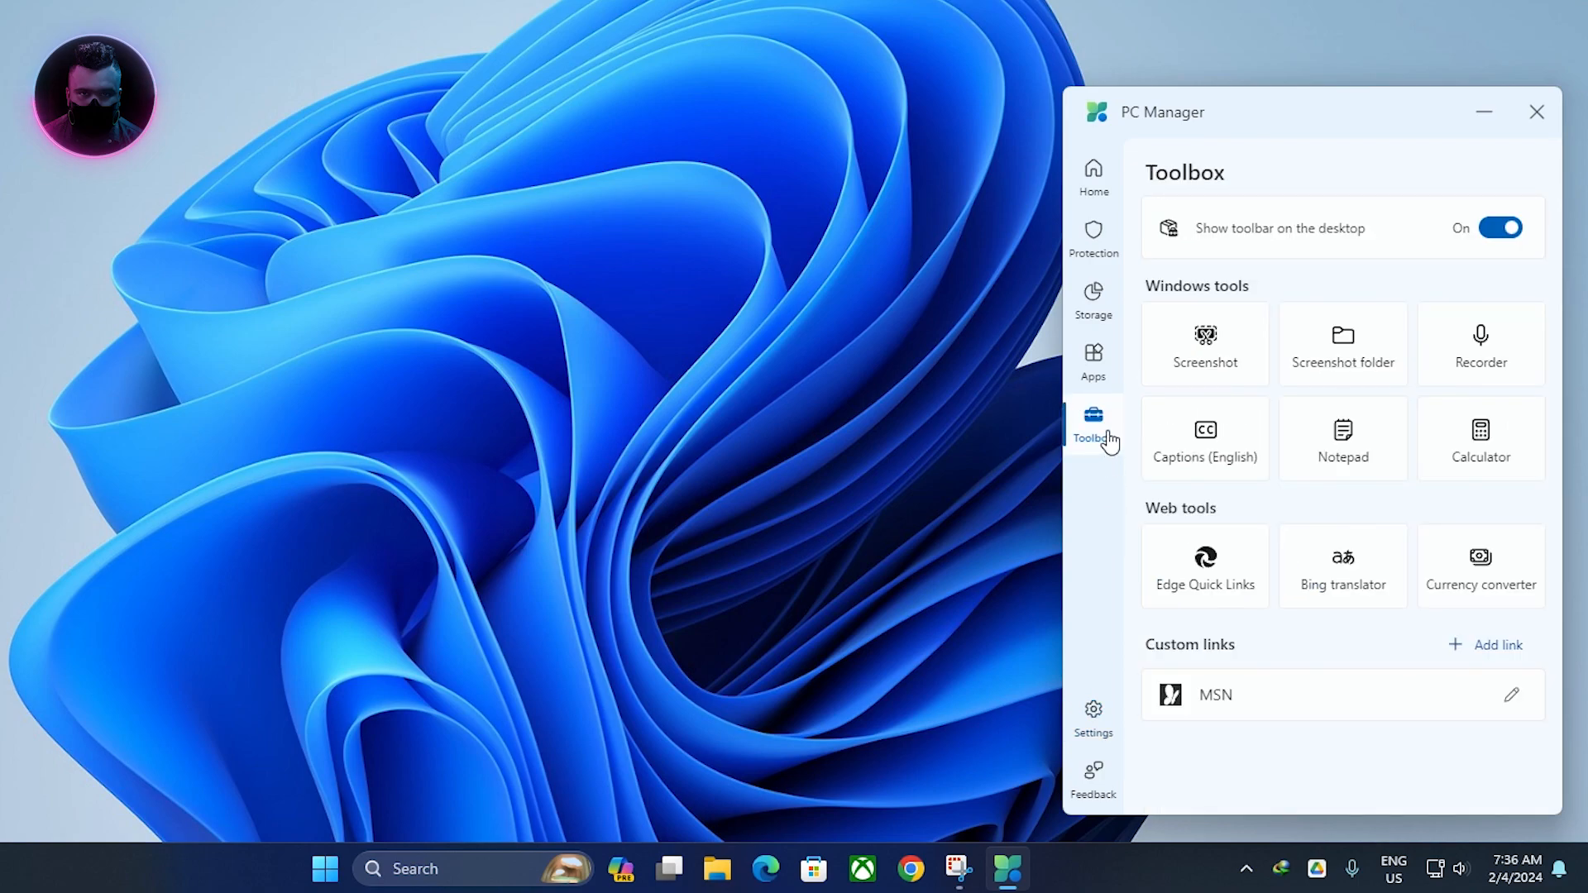
{"action": "left_click", "coordinate": [1094, 360]}
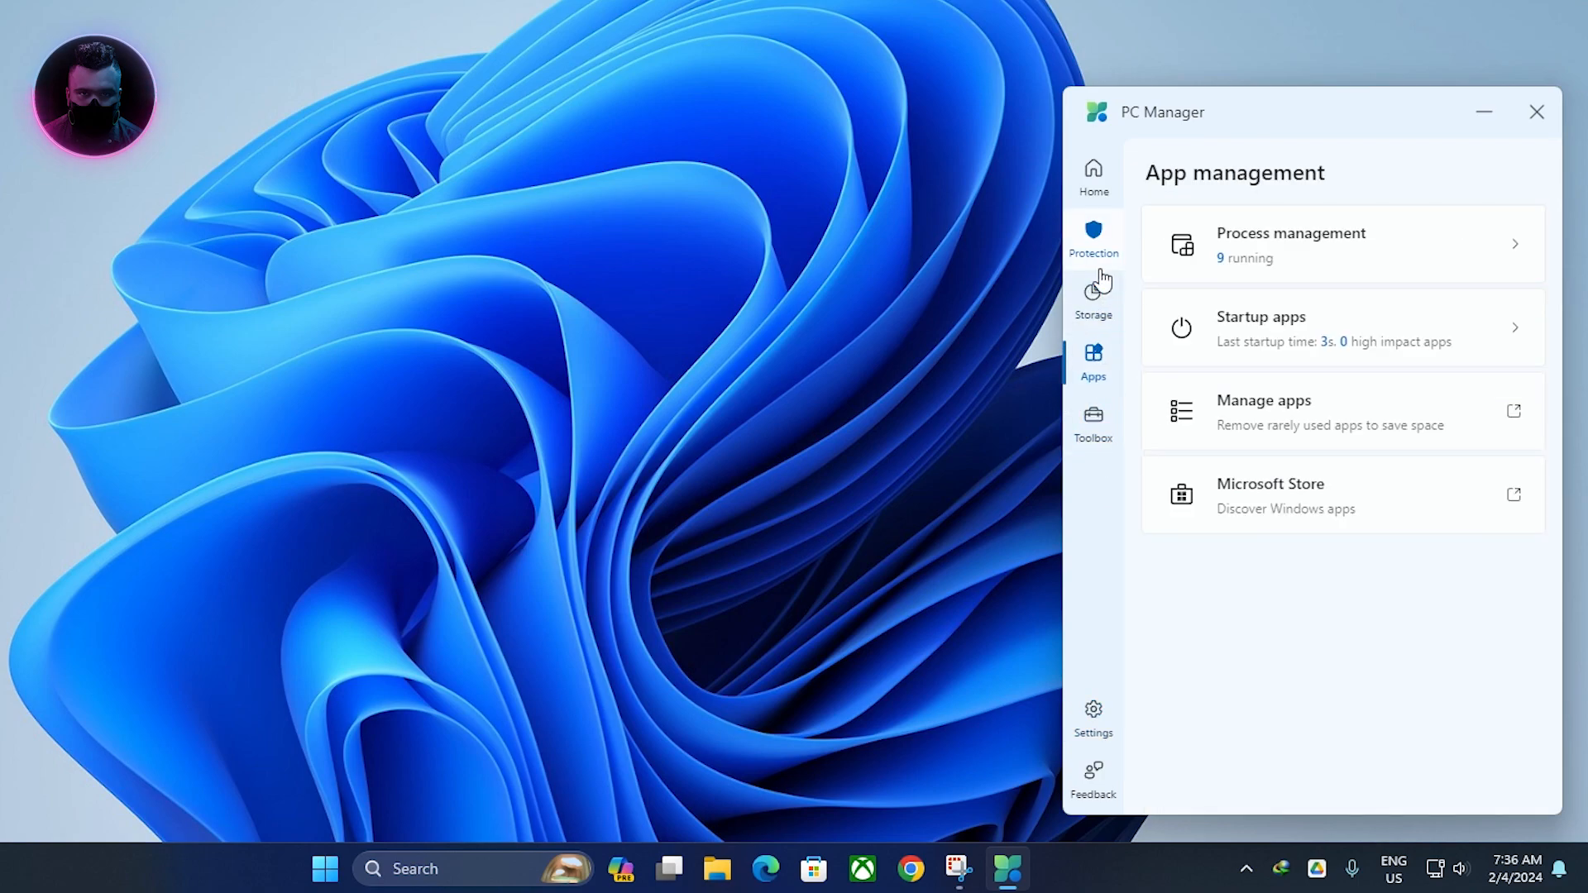
{"action": "left_click", "coordinate": [1322, 277]}
{"action": "left_click", "coordinate": [1091, 113]}
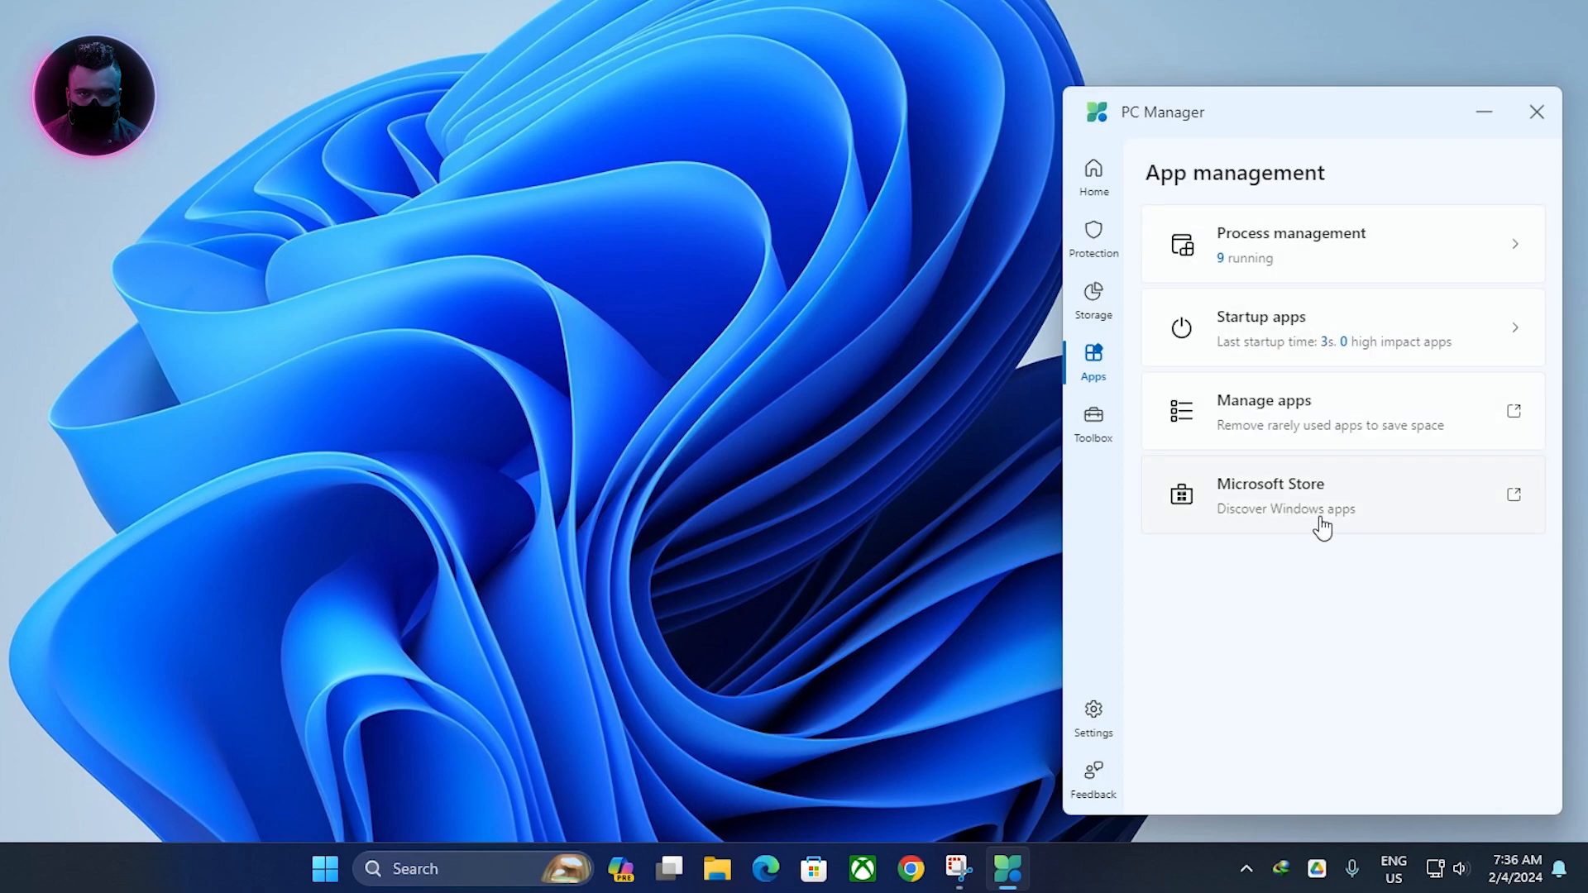
{"action": "left_click", "coordinate": [1351, 450]}
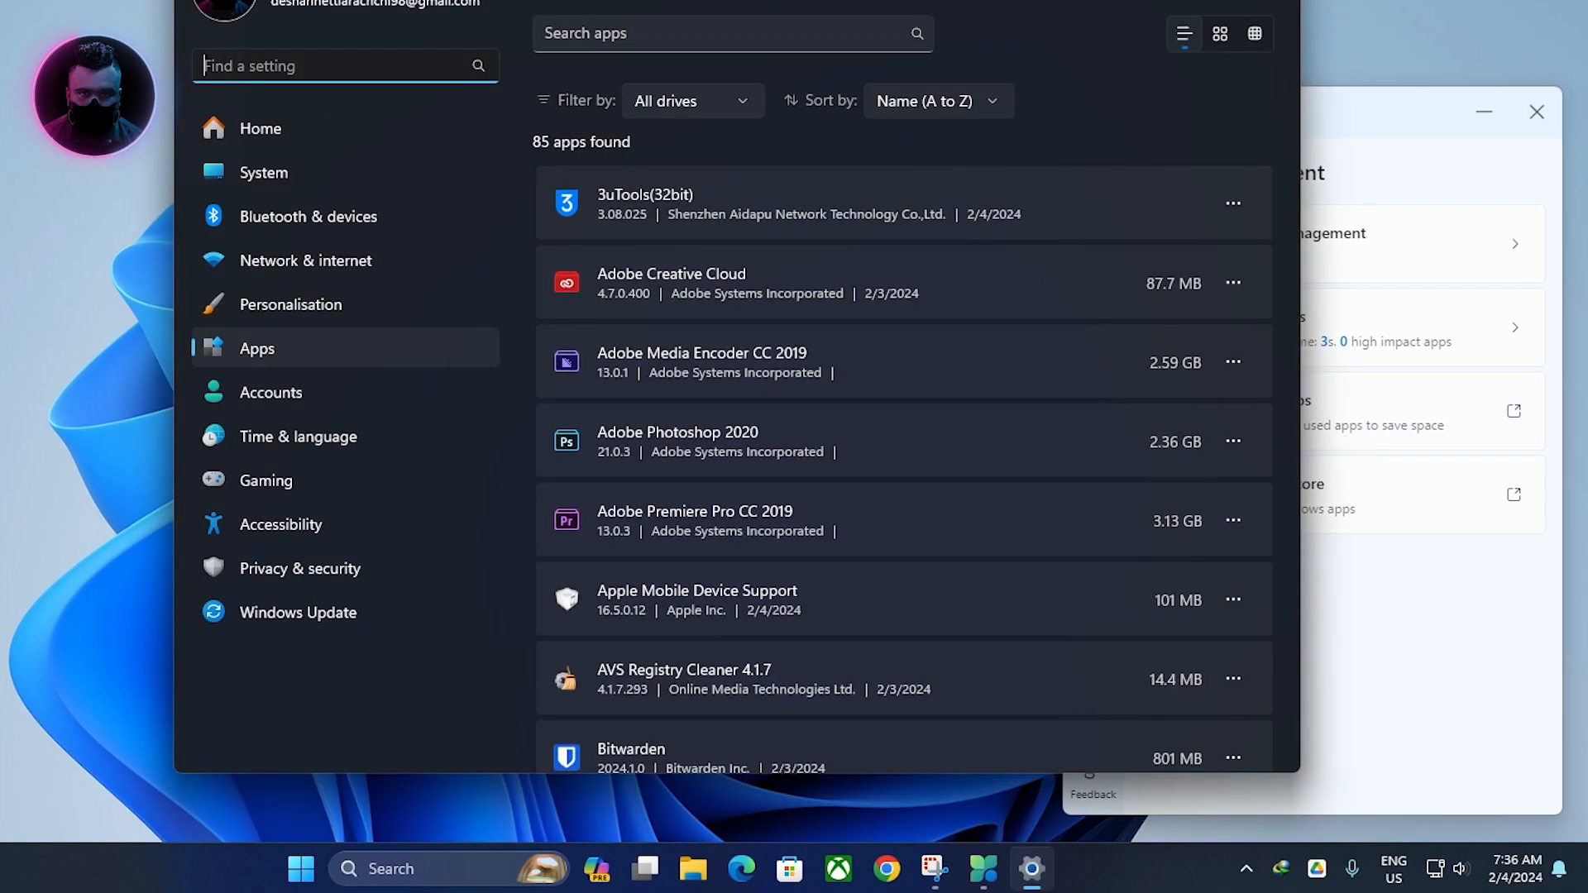
{"action": "scroll", "coordinate": [1024, 470], "scroll_direction": "down", "scroll_amount": 4}
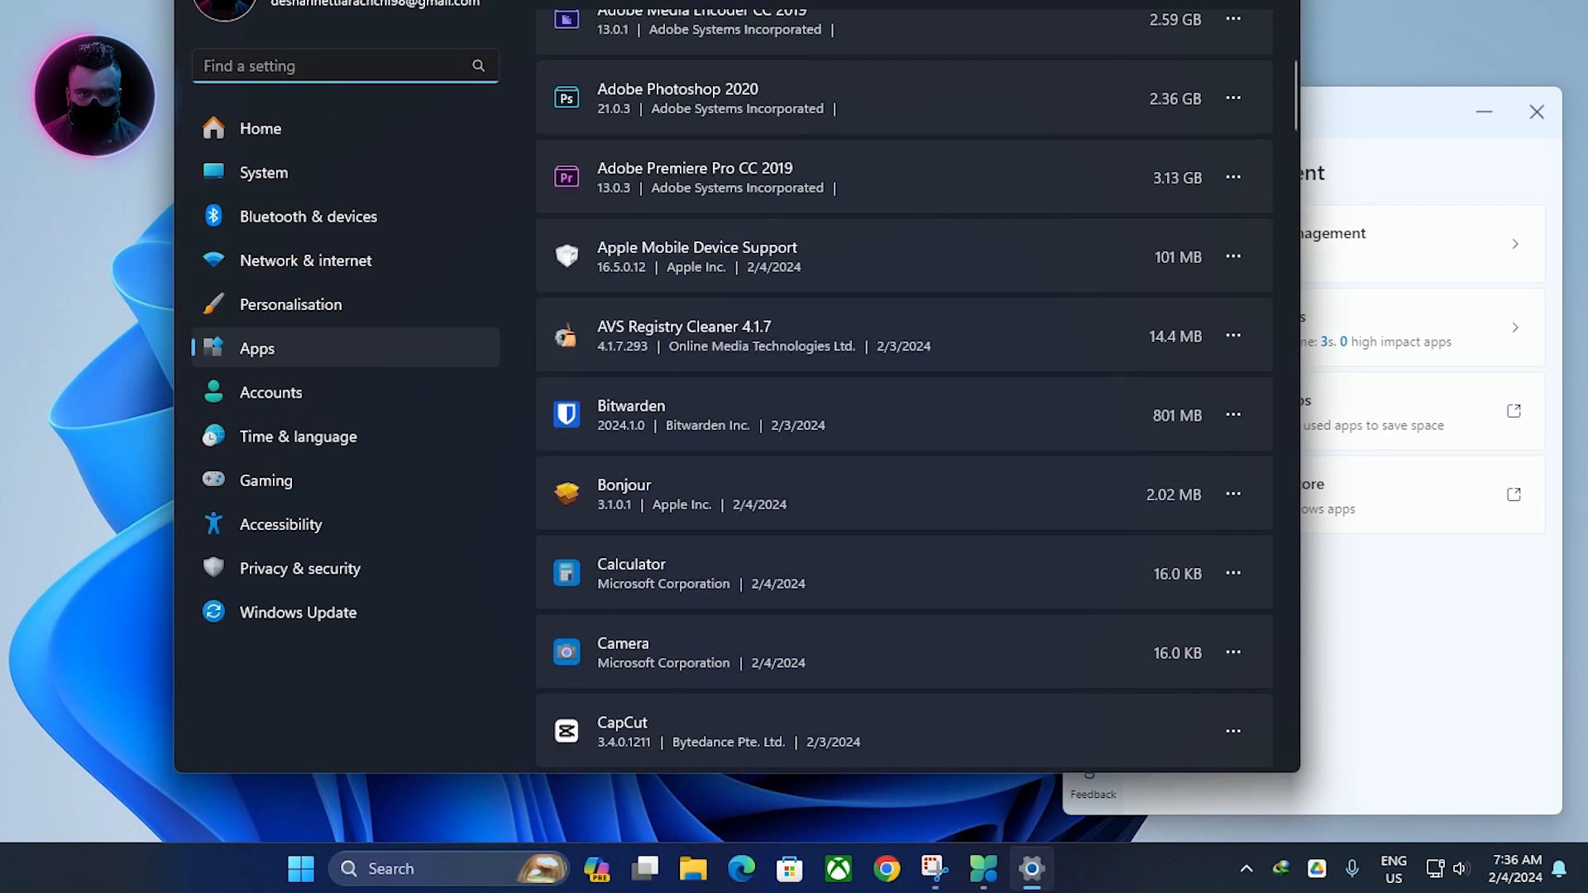
{"action": "key", "text": "alt+F4"}
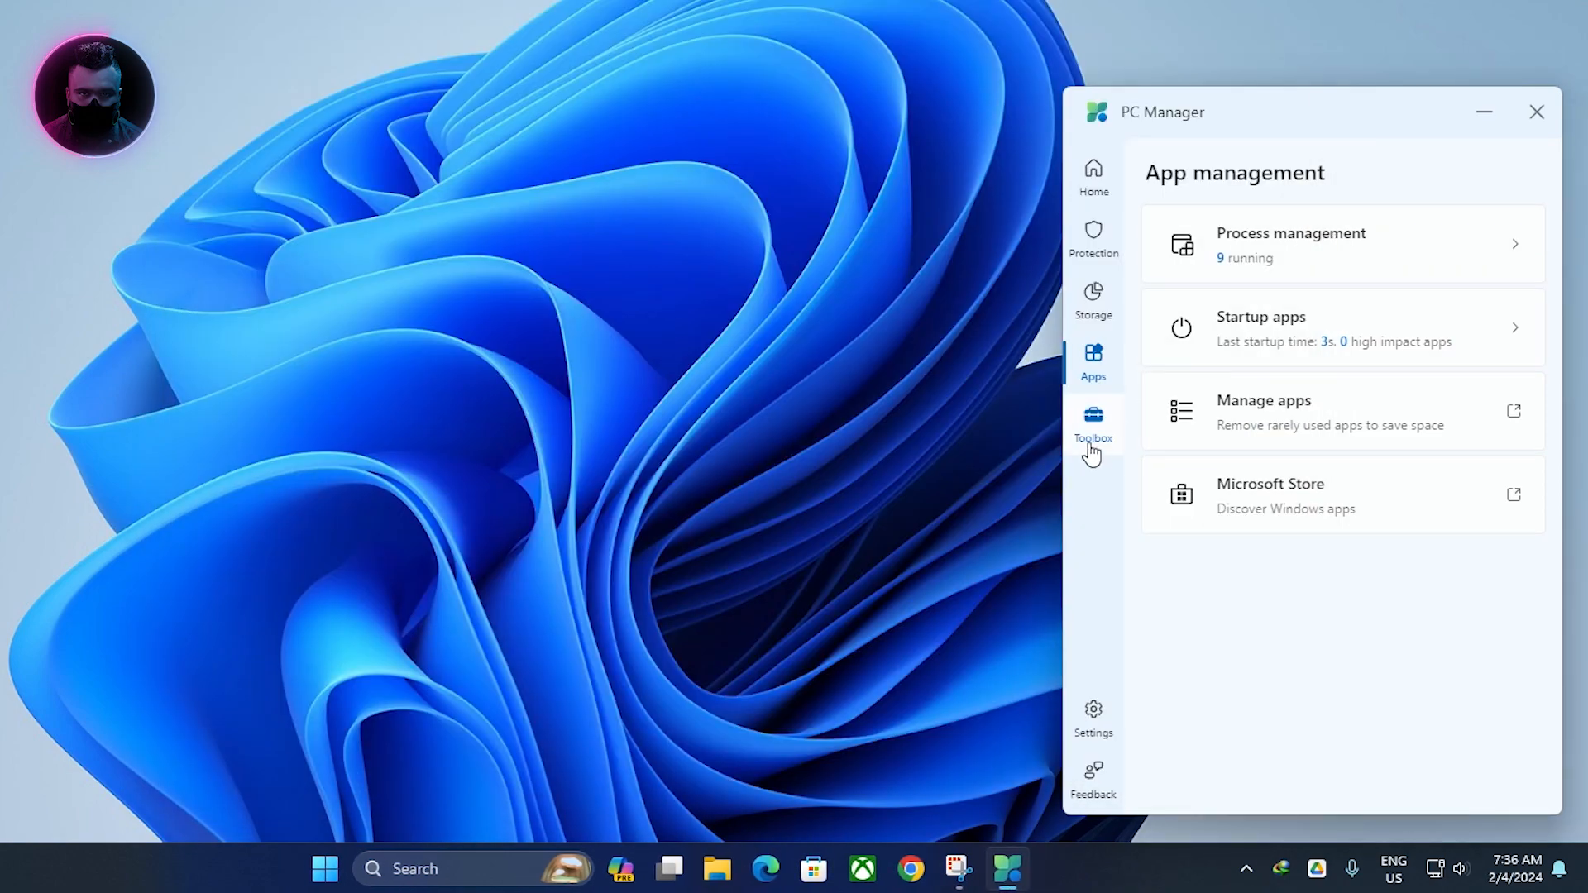
Run a Microsoft Defender Antivirus scan from System protection.
{"action": "left_click", "coordinate": [1094, 237]}
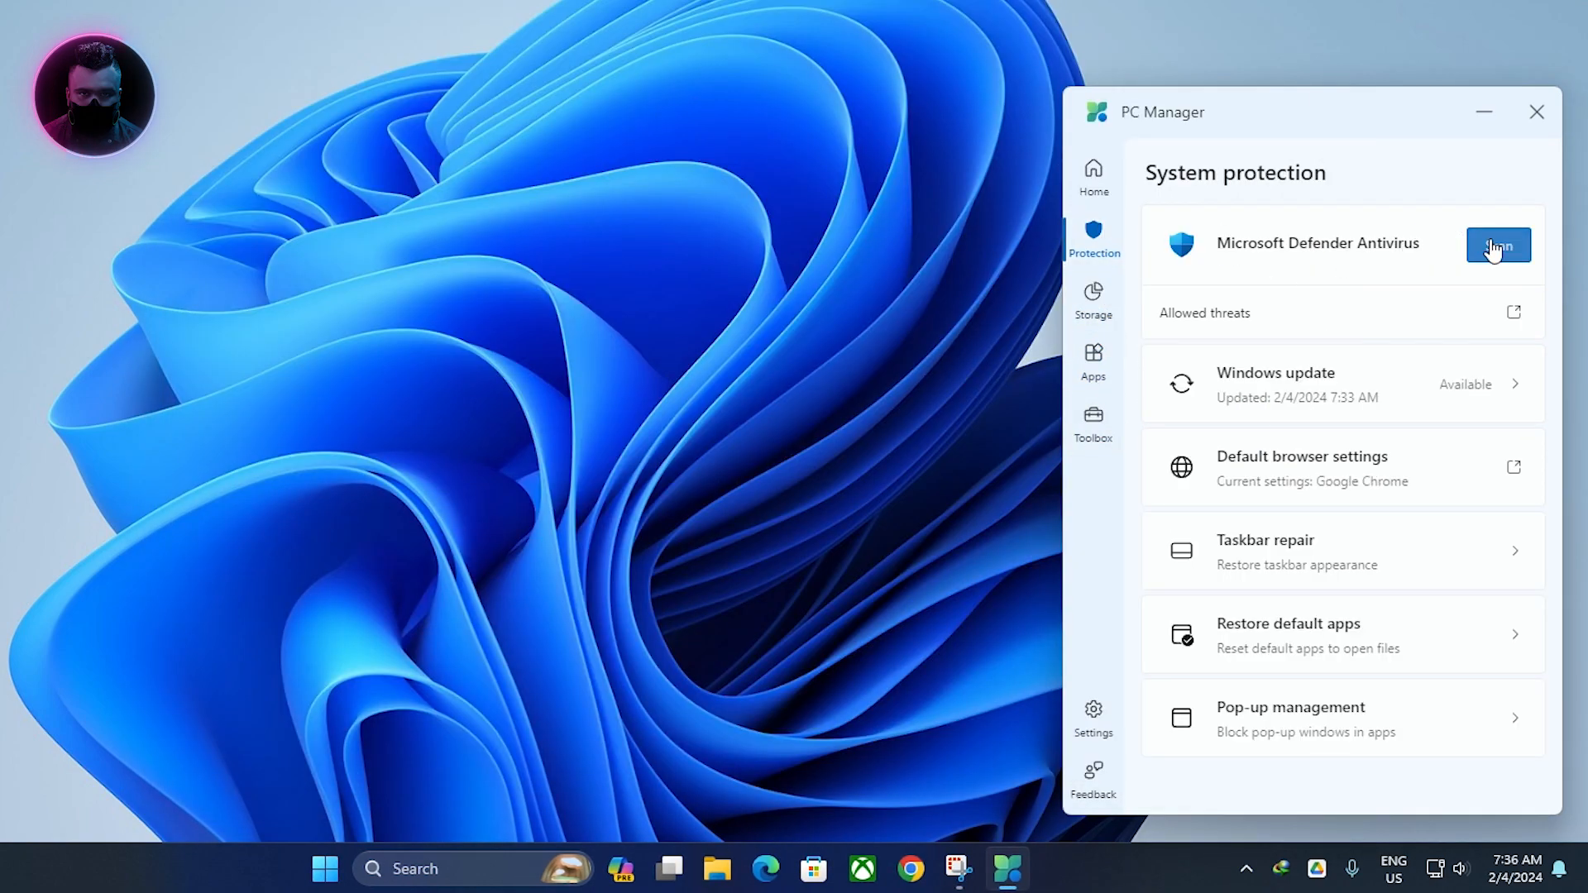
{"action": "left_click", "coordinate": [1495, 248]}
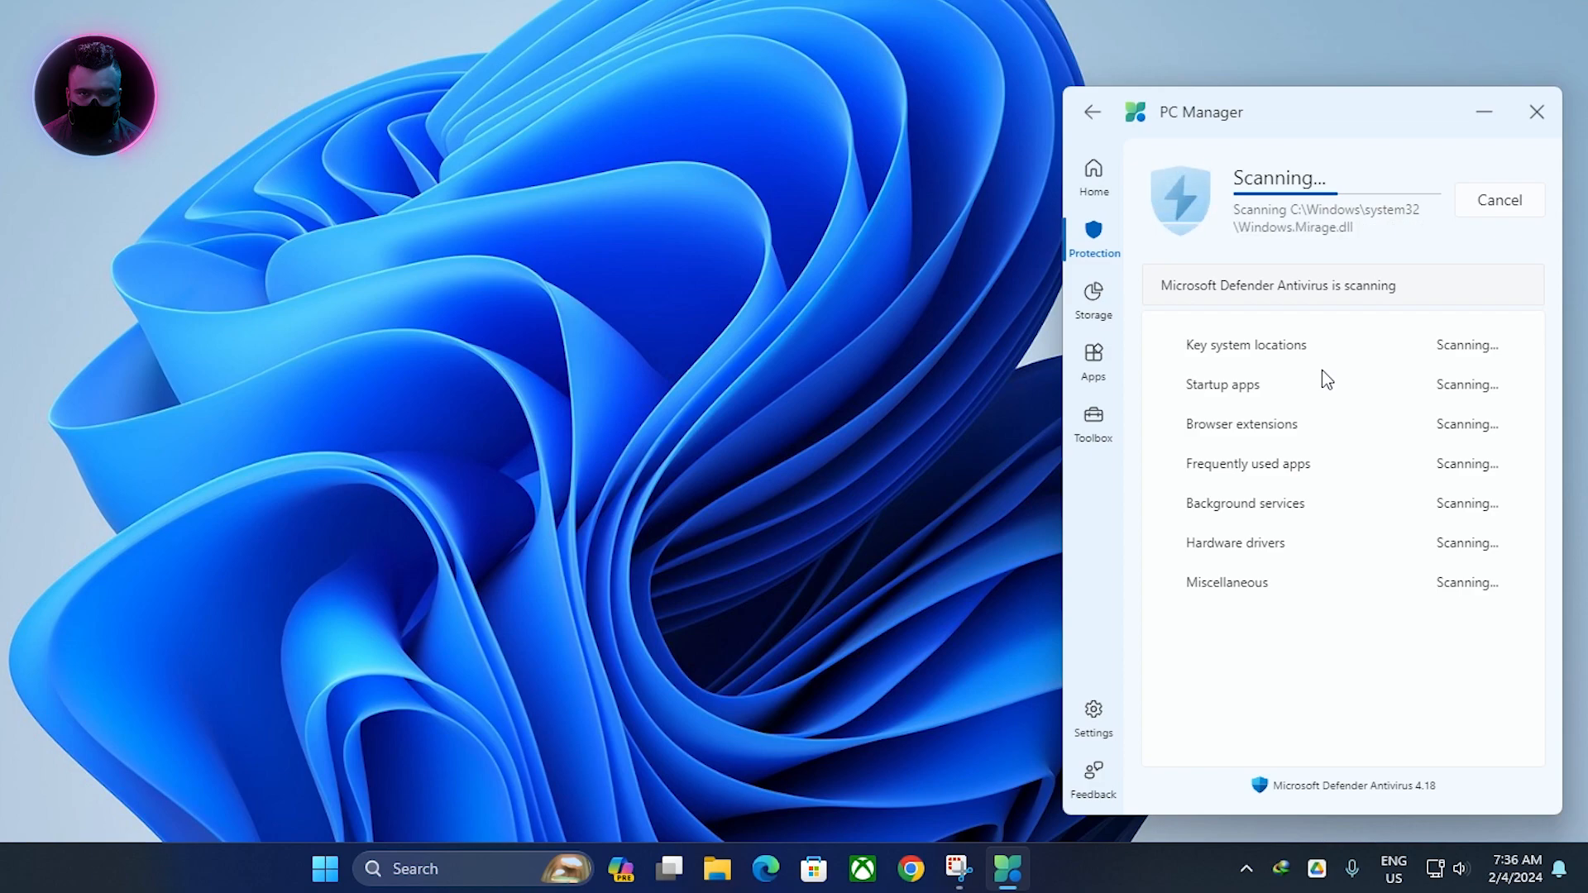
Run a deep cleanup scan and add DirectX shader cache, Delivery Optimization Files and the whole Application cache to the cleanup.
{"action": "left_click", "coordinate": [1096, 299]}
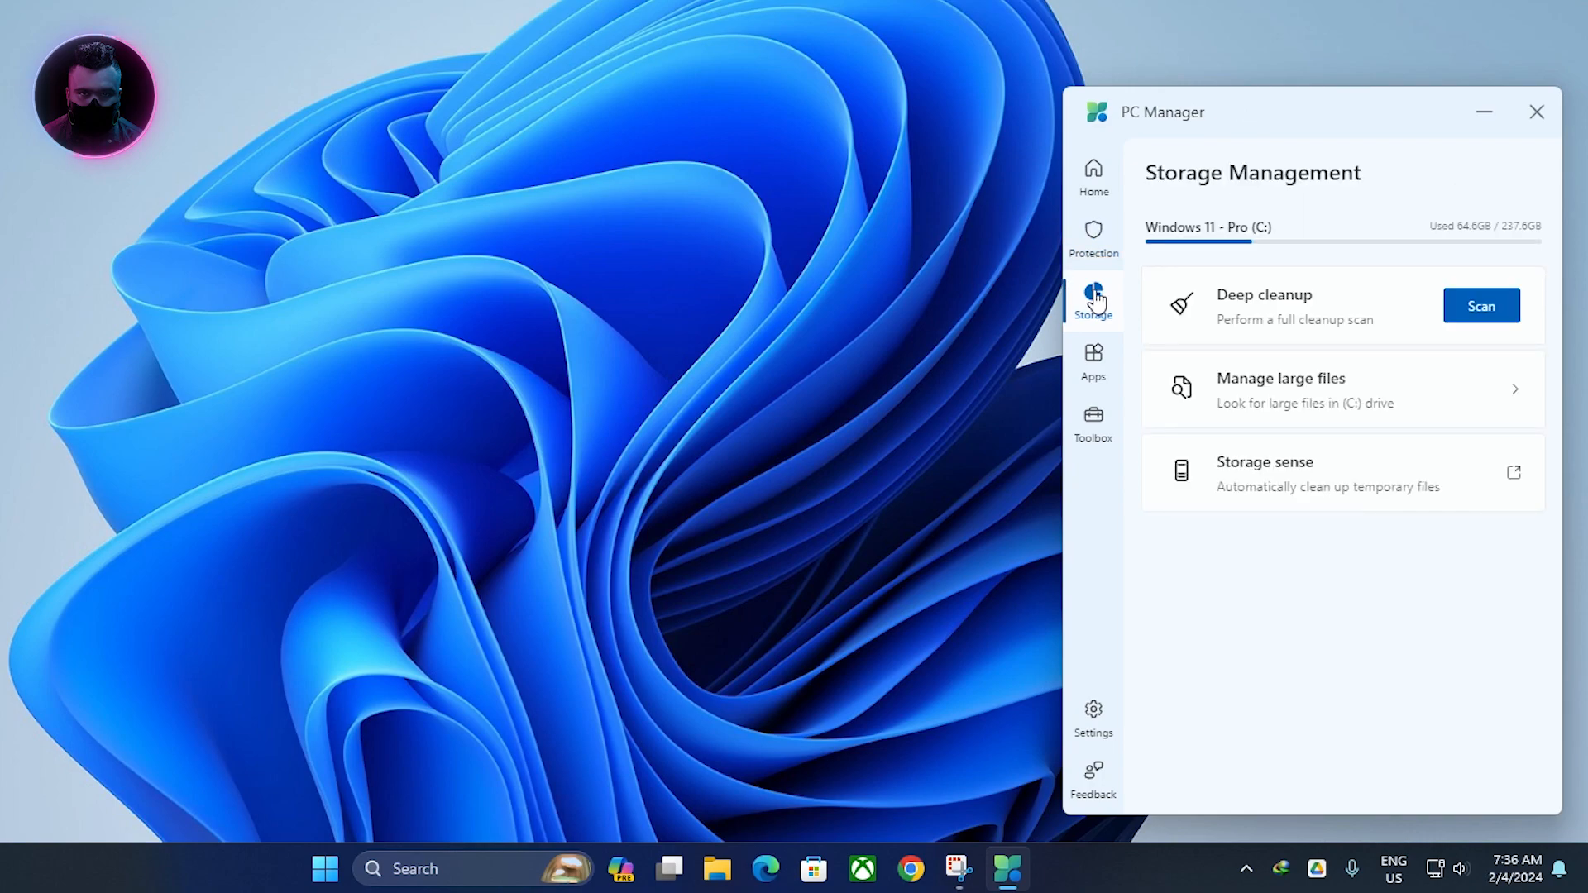
{"action": "left_click", "coordinate": [1464, 308]}
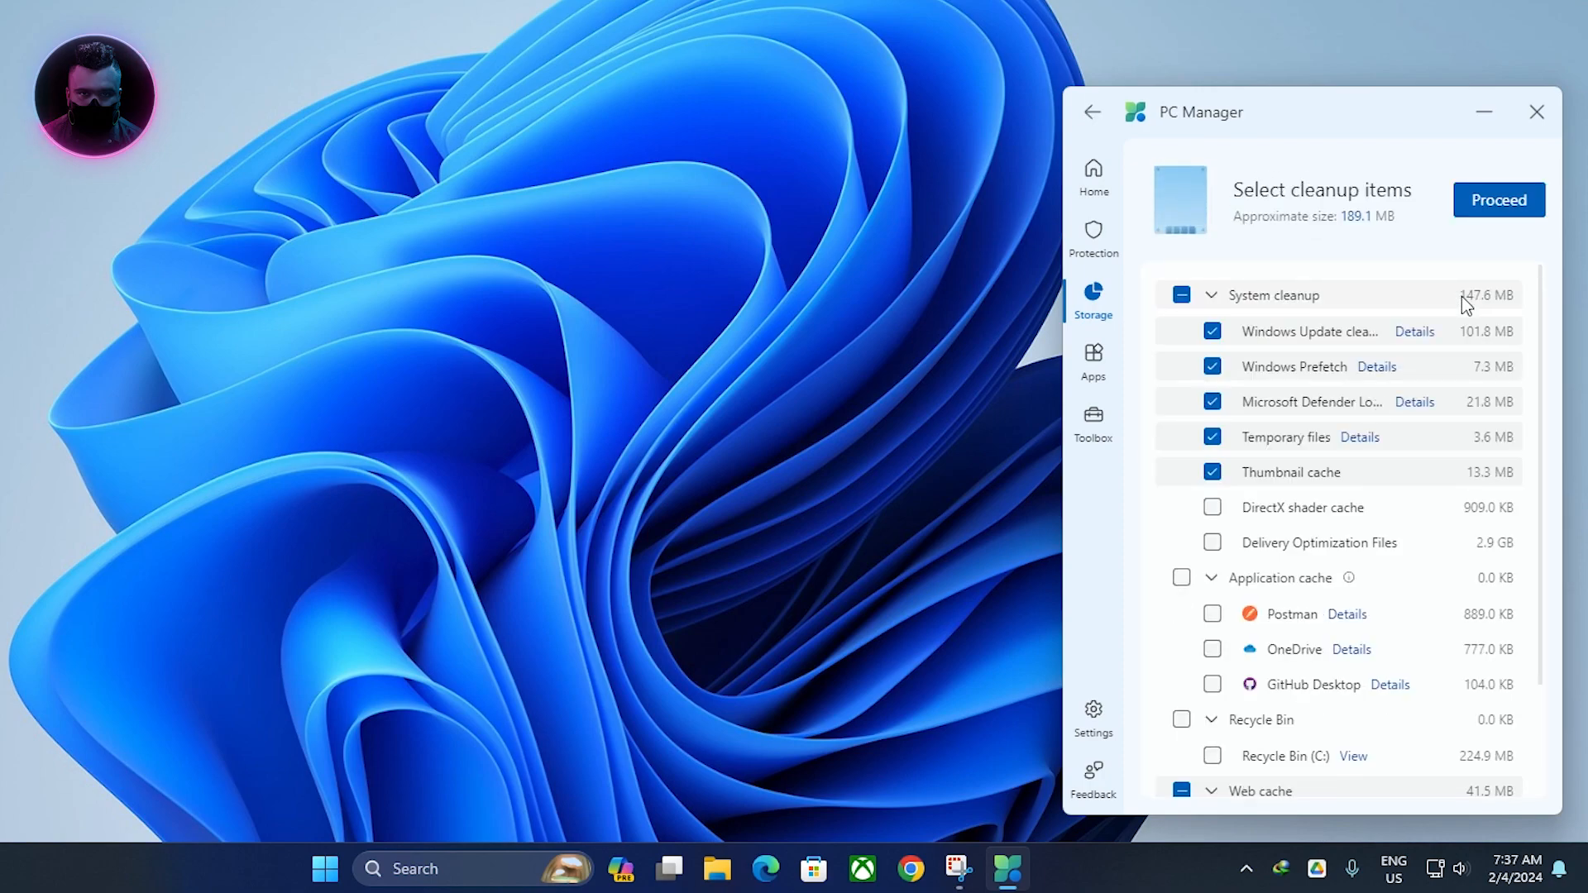
{"action": "left_click", "coordinate": [1213, 511]}
{"action": "left_click", "coordinate": [1212, 544]}
{"action": "left_click", "coordinate": [1181, 579]}
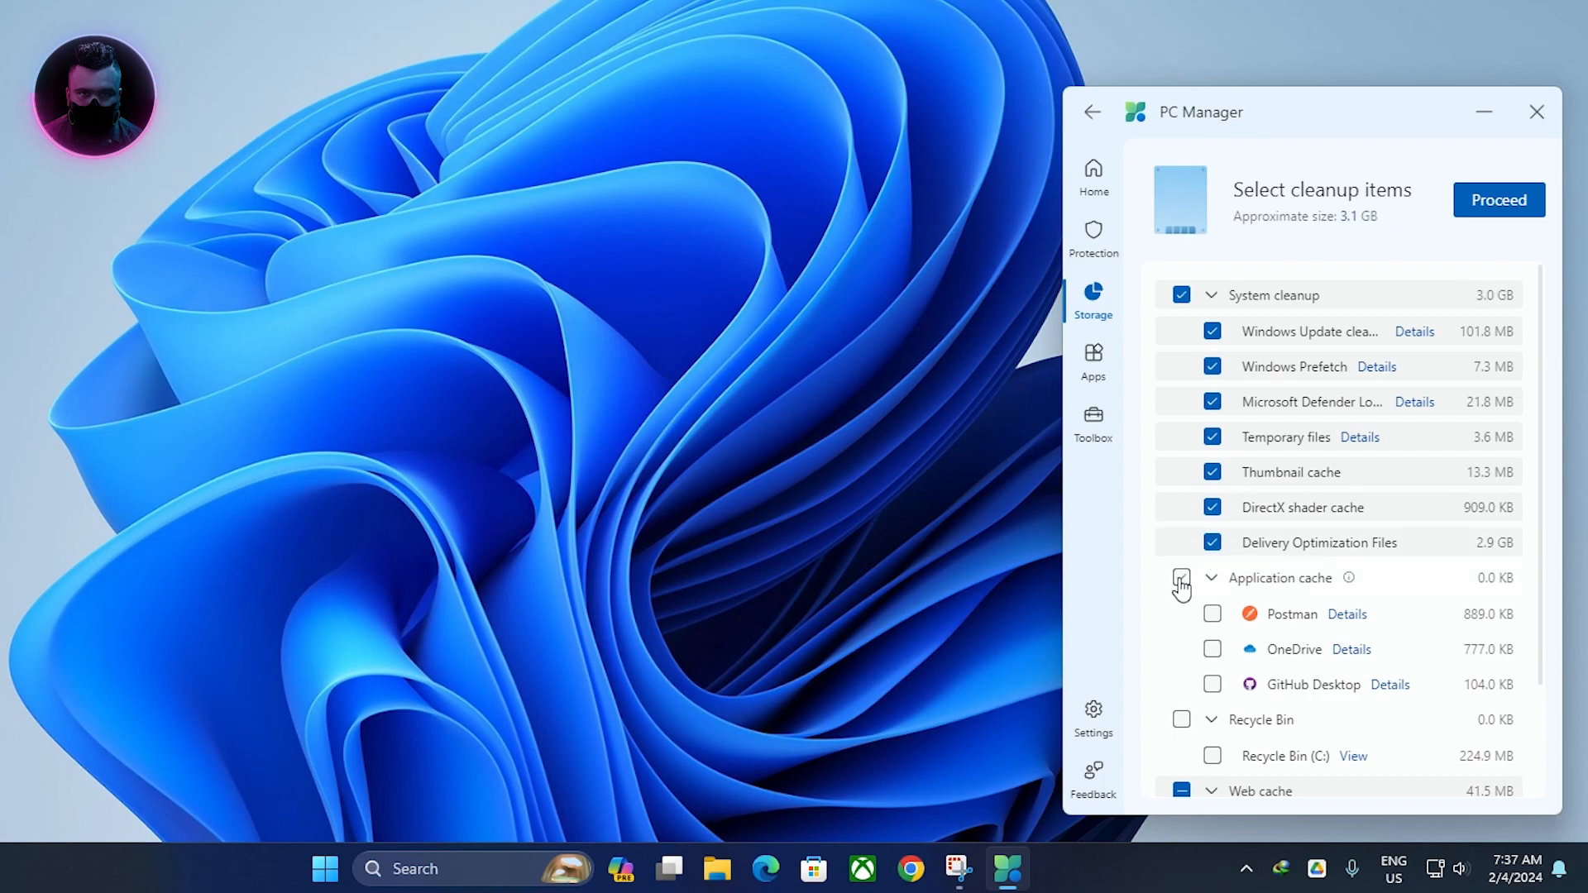
Add the Recycle Bin and Edge temporary files to the deep cleanup and proceed with cleaning the selected items.
{"action": "scroll", "coordinate": [1431, 613], "scroll_direction": "down", "scroll_amount": 2}
{"action": "left_click", "coordinate": [1181, 582]}
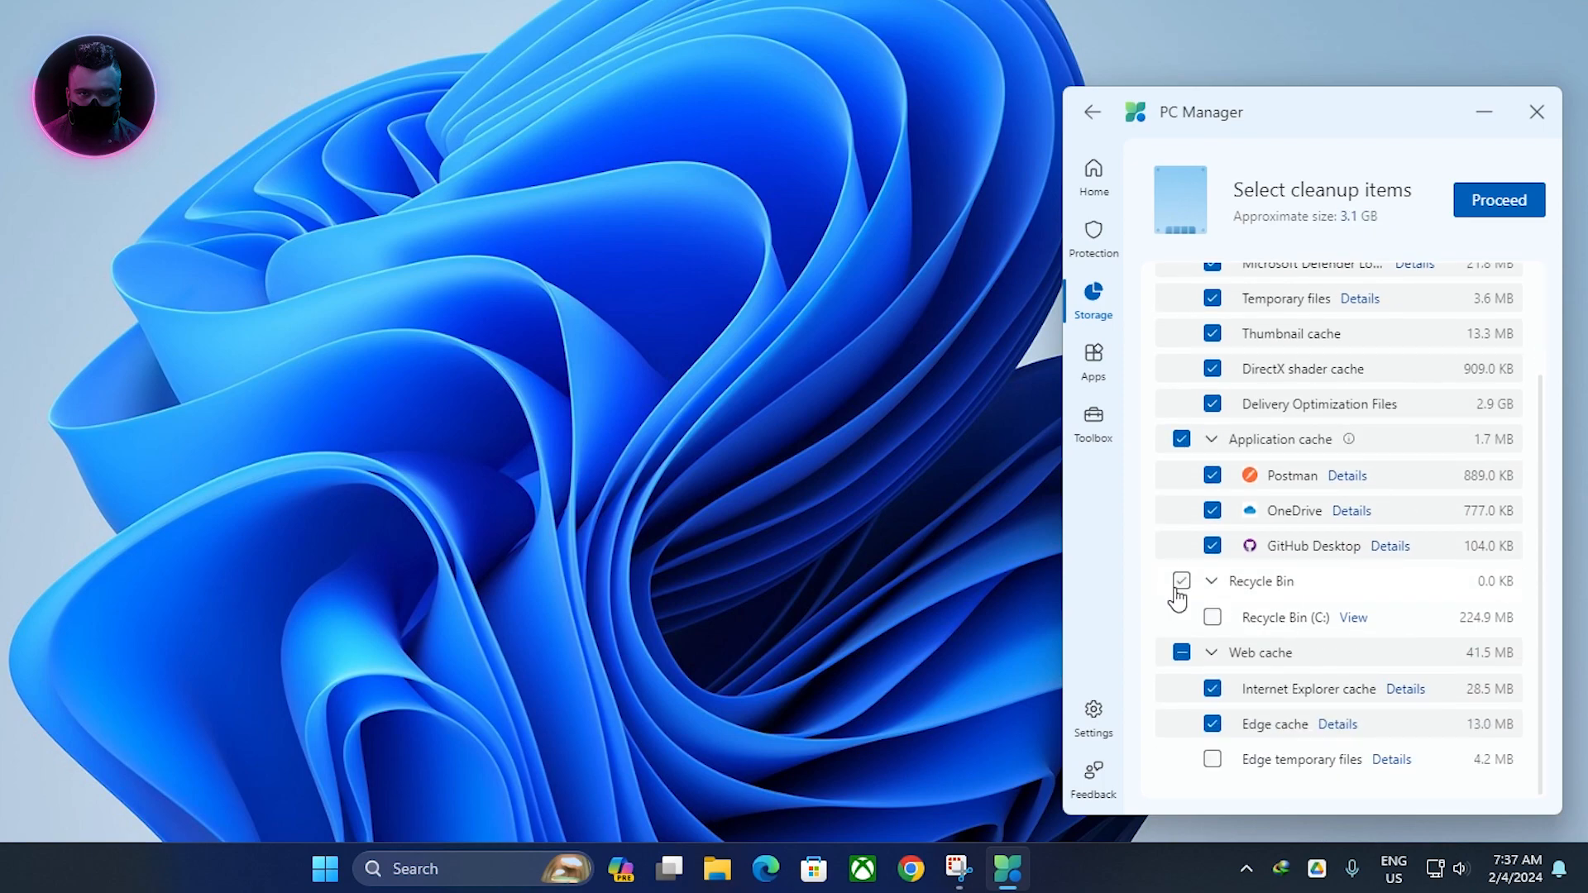
{"action": "left_click", "coordinate": [1212, 759]}
{"action": "left_click", "coordinate": [1485, 203]}
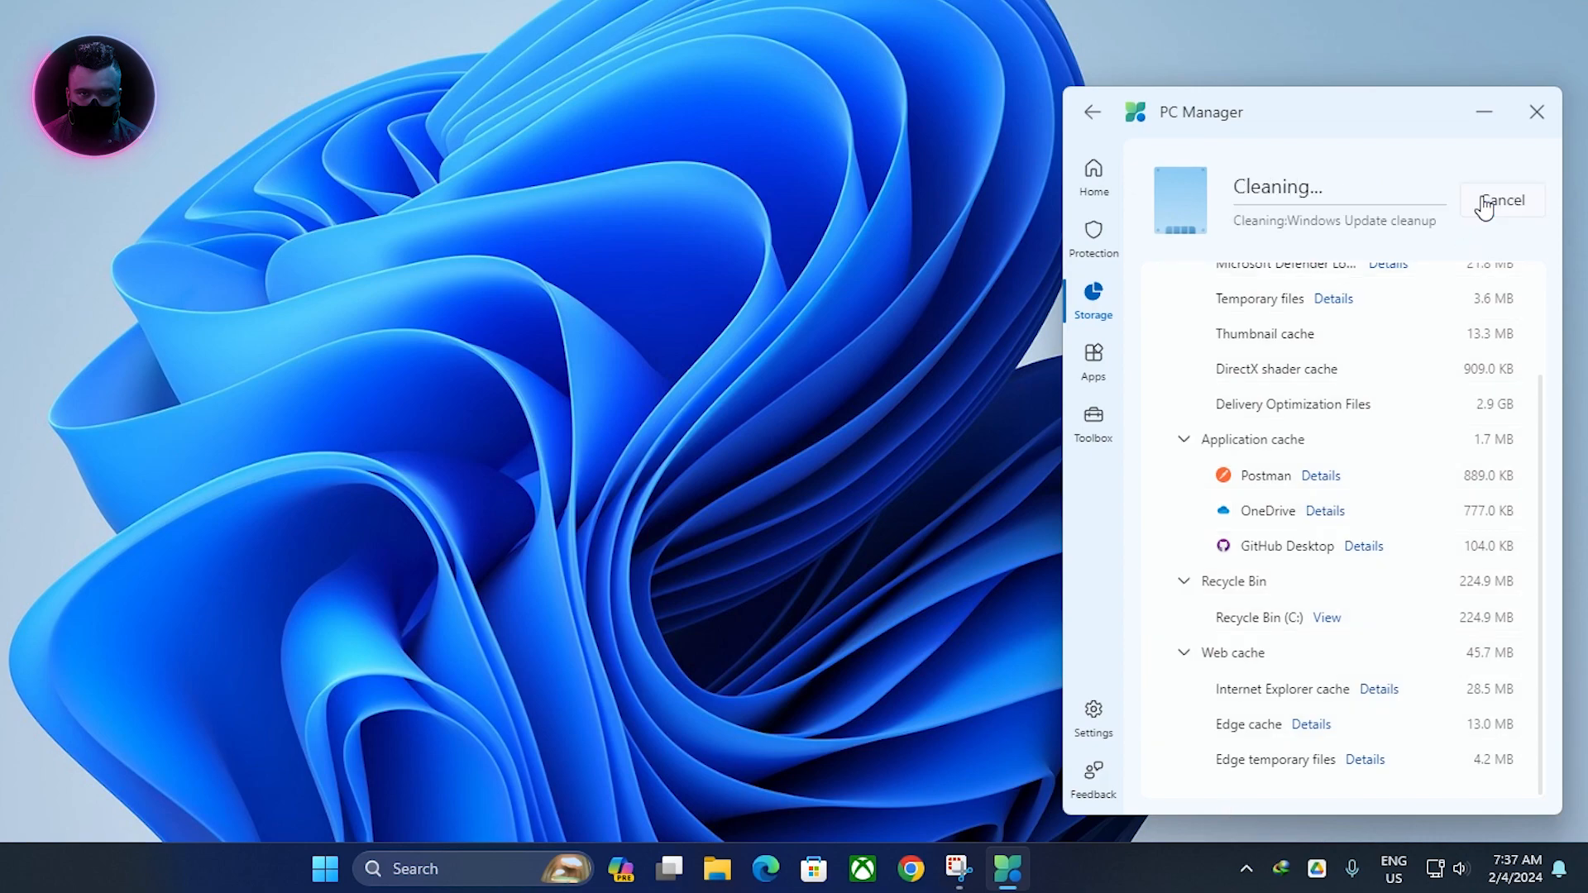
{"action": "left_click", "coordinate": [1478, 201]}
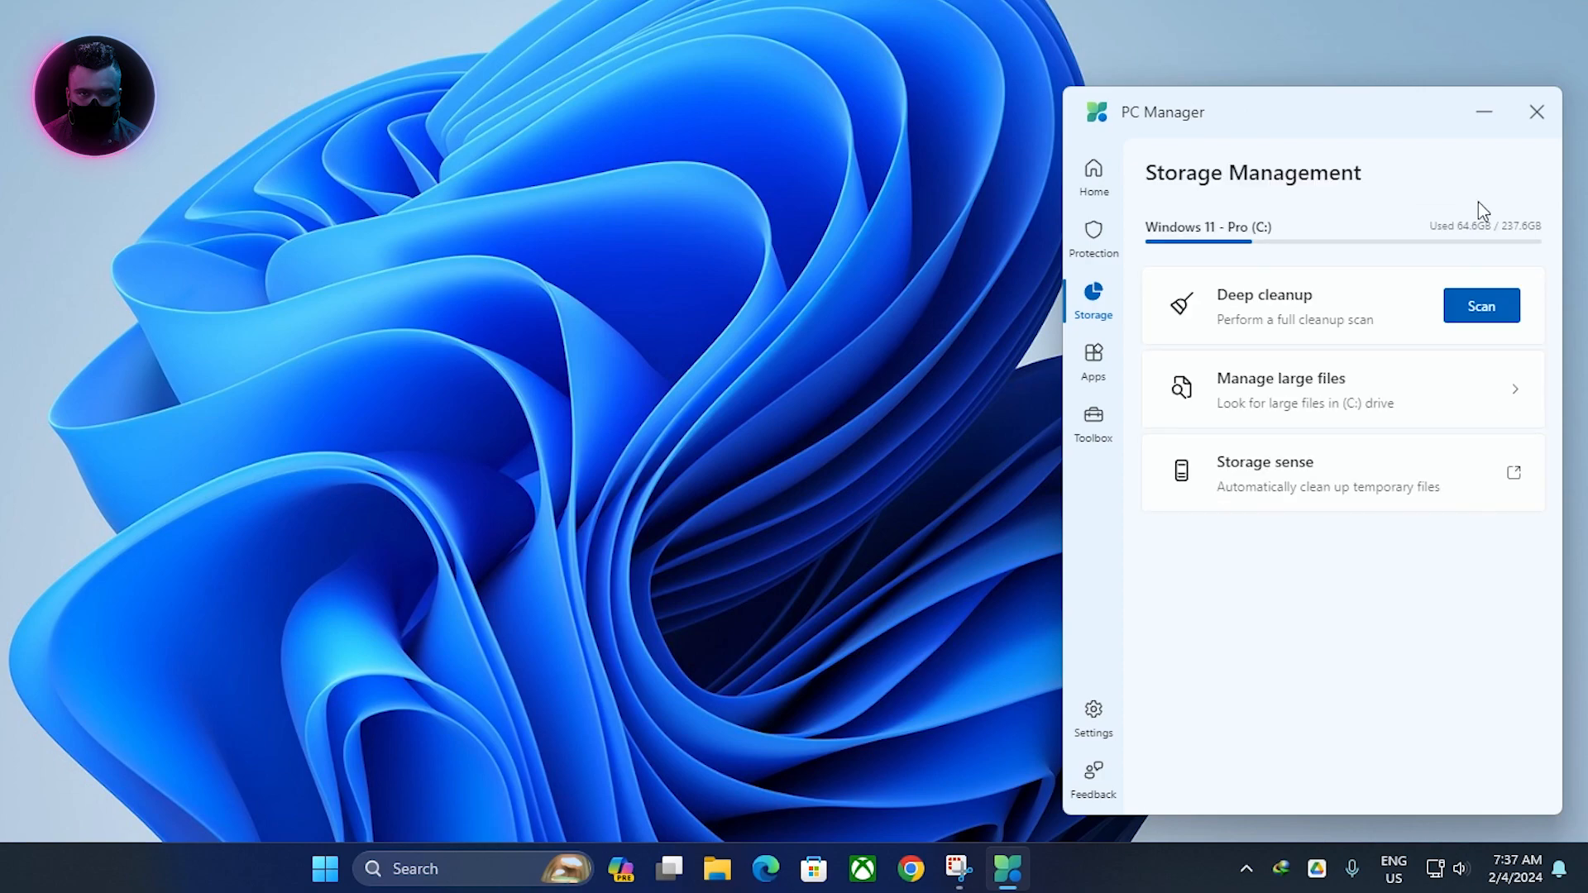
Search the C: drive for files of all types larger than 1 GB in File Explorer, and return to Storage Management.
{"action": "left_click", "coordinate": [1359, 393]}
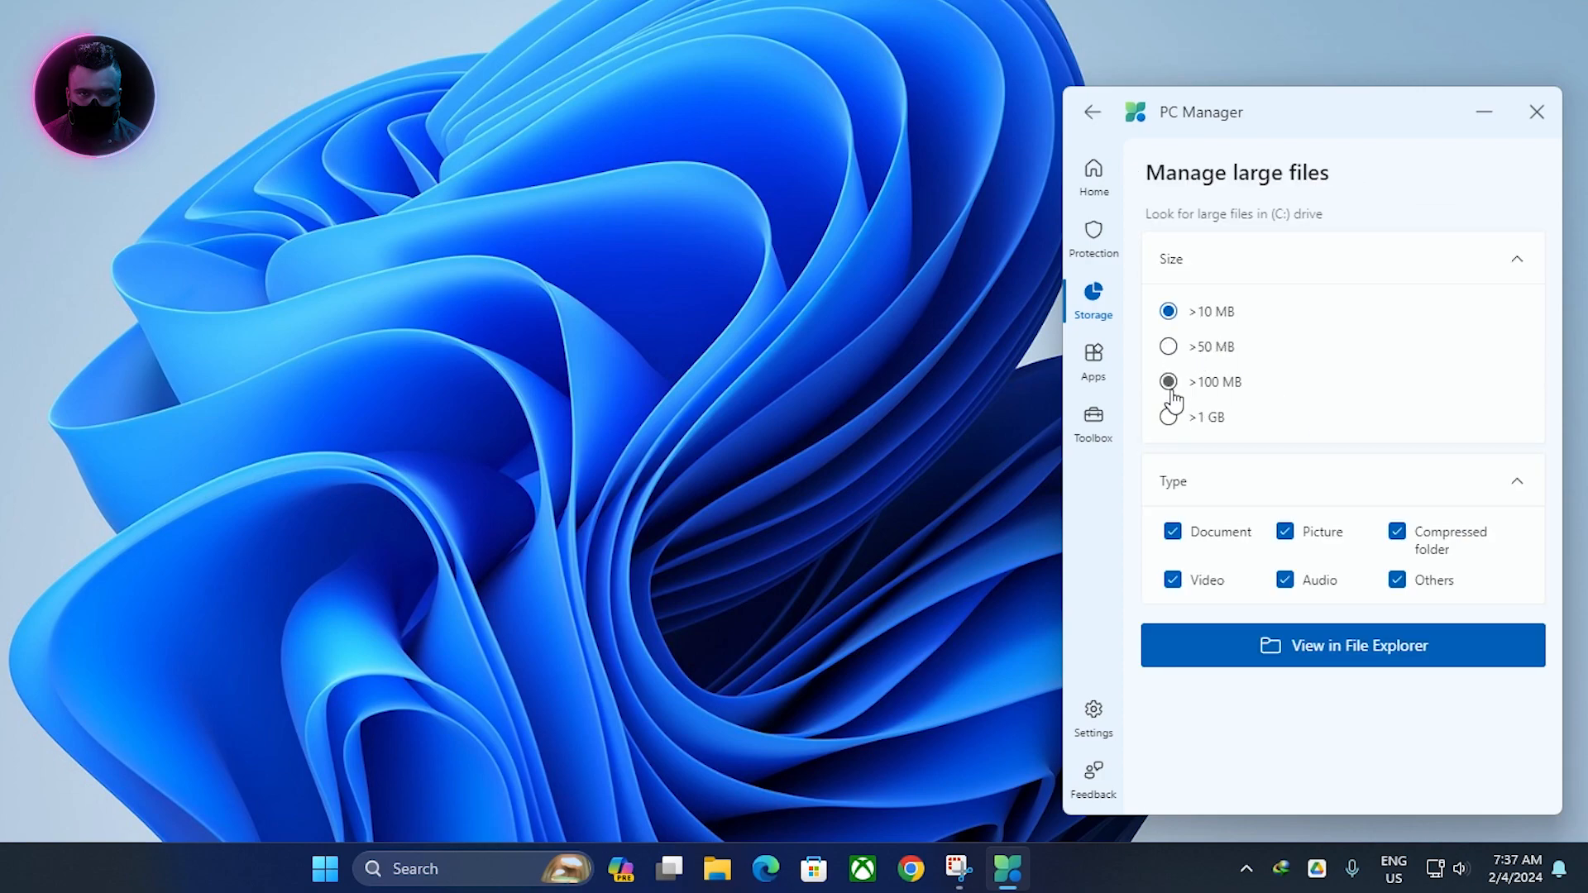
{"action": "left_click", "coordinate": [1169, 418]}
{"action": "left_click", "coordinate": [1322, 657]}
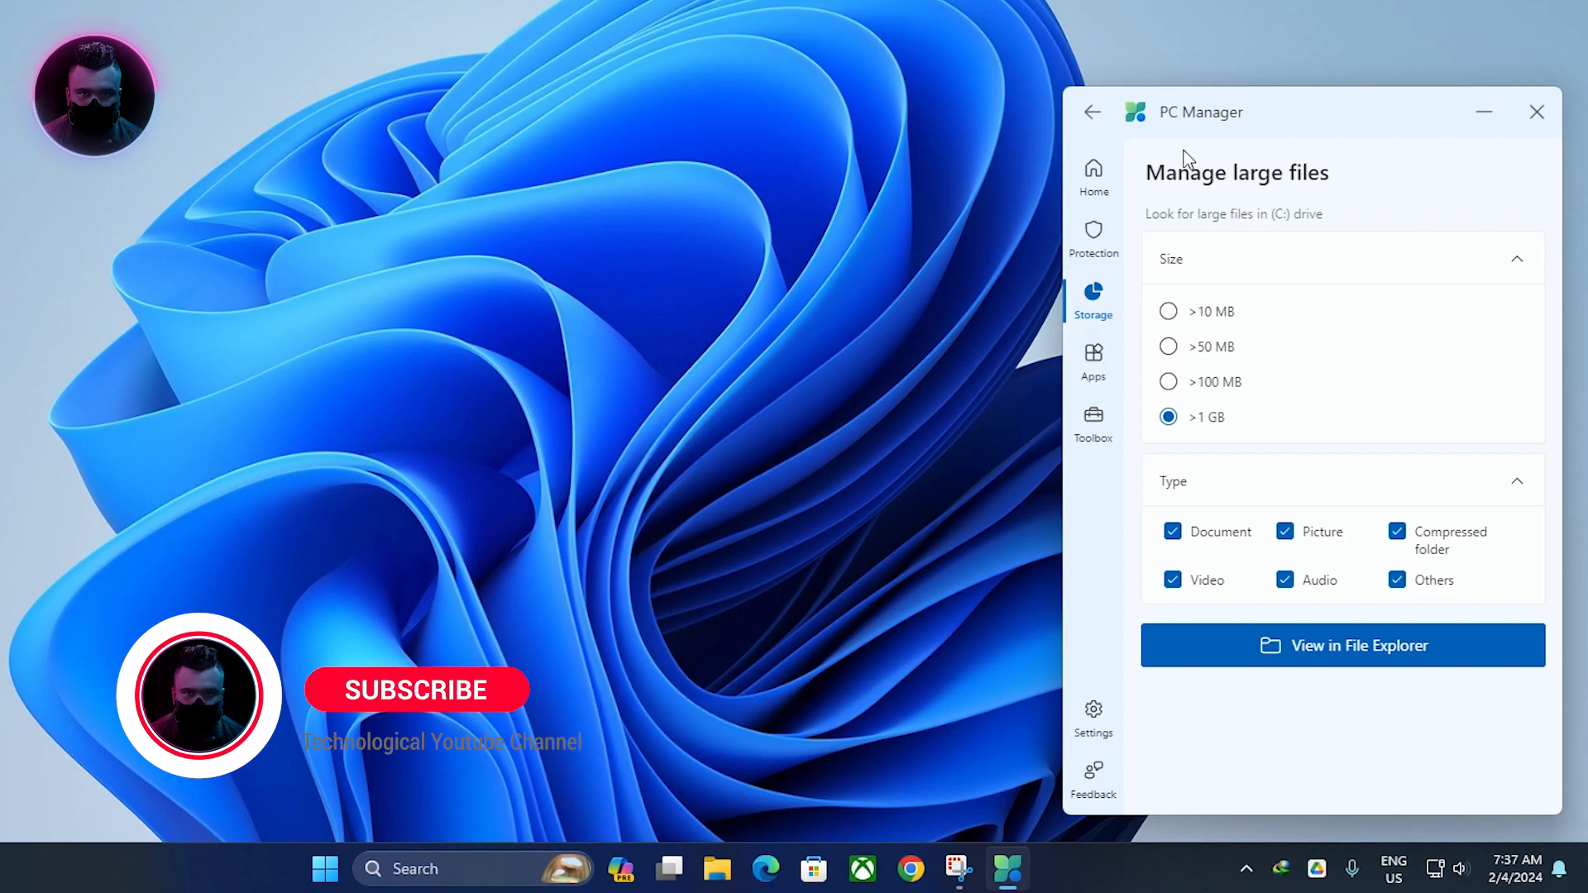
{"action": "left_click", "coordinate": [1095, 112]}
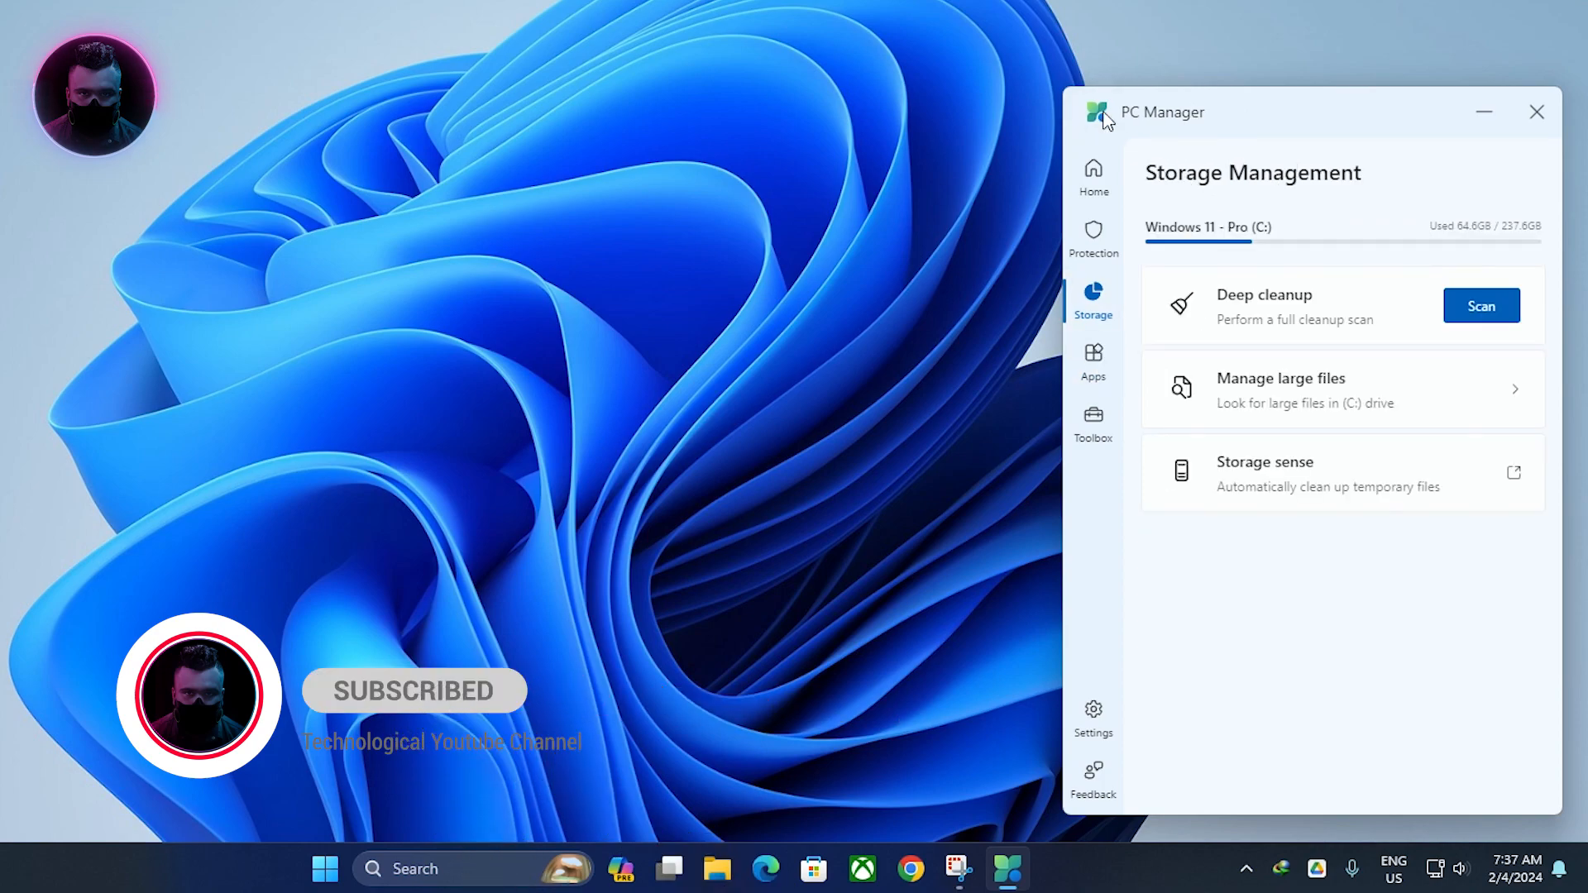
Schedule Storage Sense to run every day, run it immediately, and close Windows Settings.
{"action": "left_click", "coordinate": [1308, 495]}
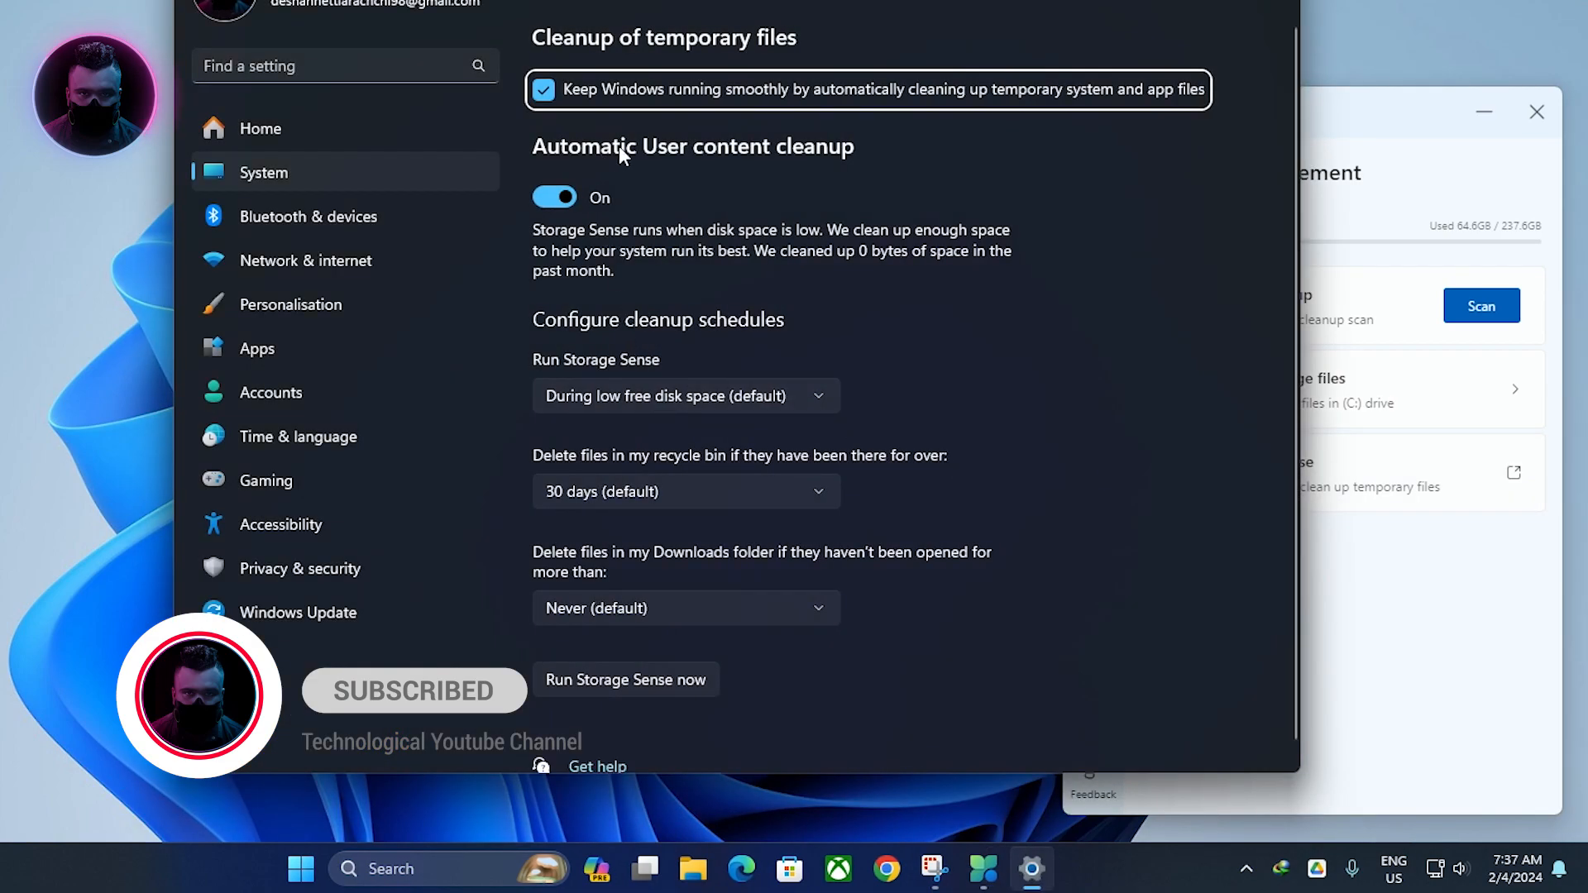
{"action": "left_click", "coordinate": [711, 401]}
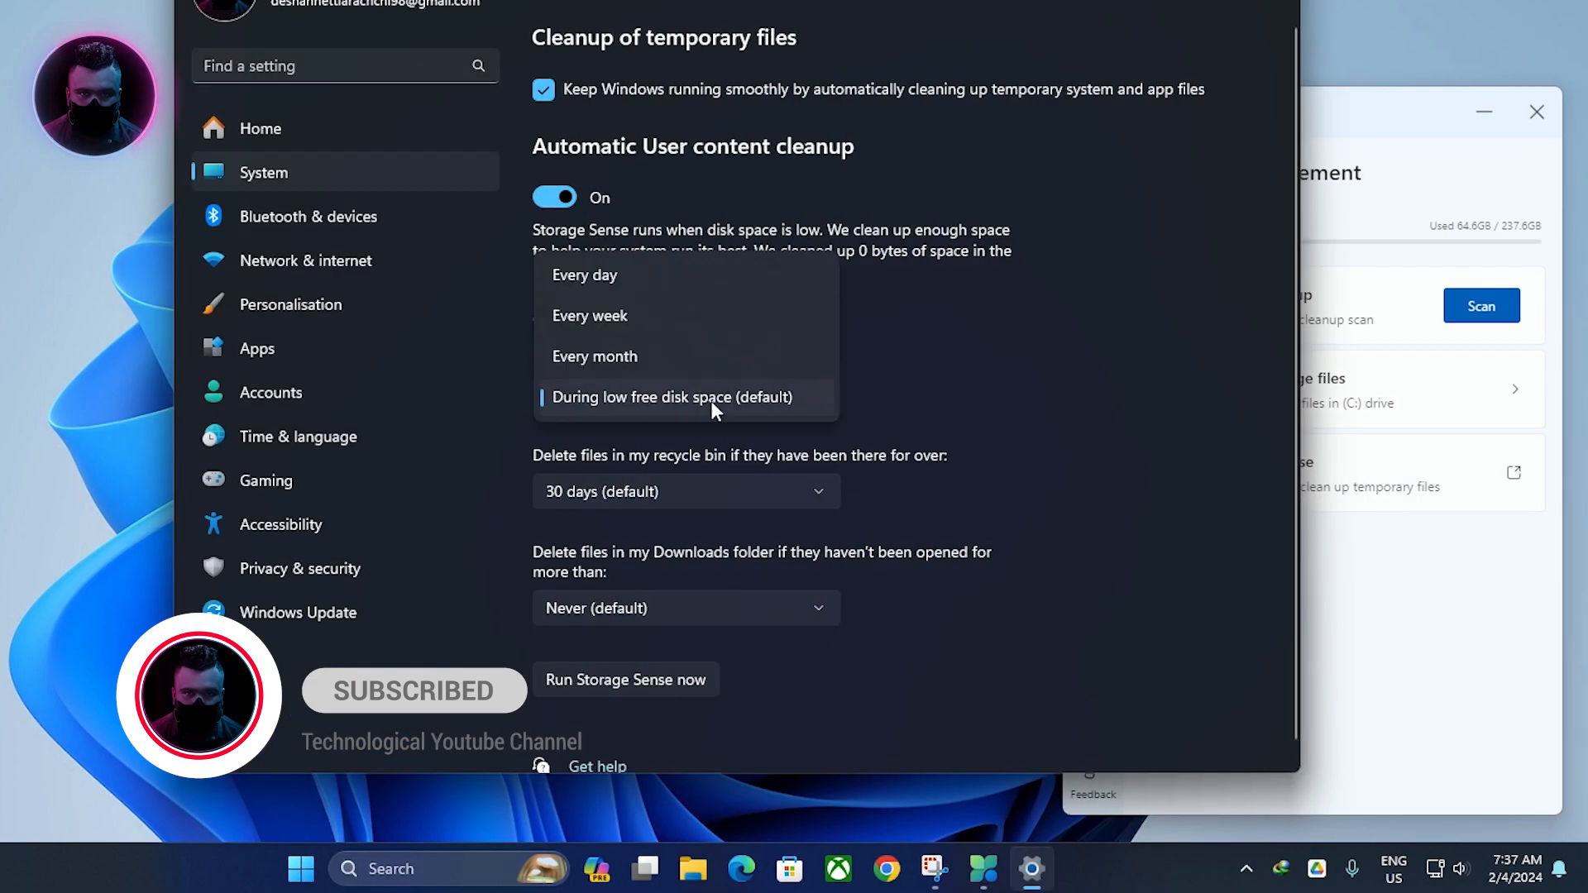
{"action": "left_click", "coordinate": [619, 275]}
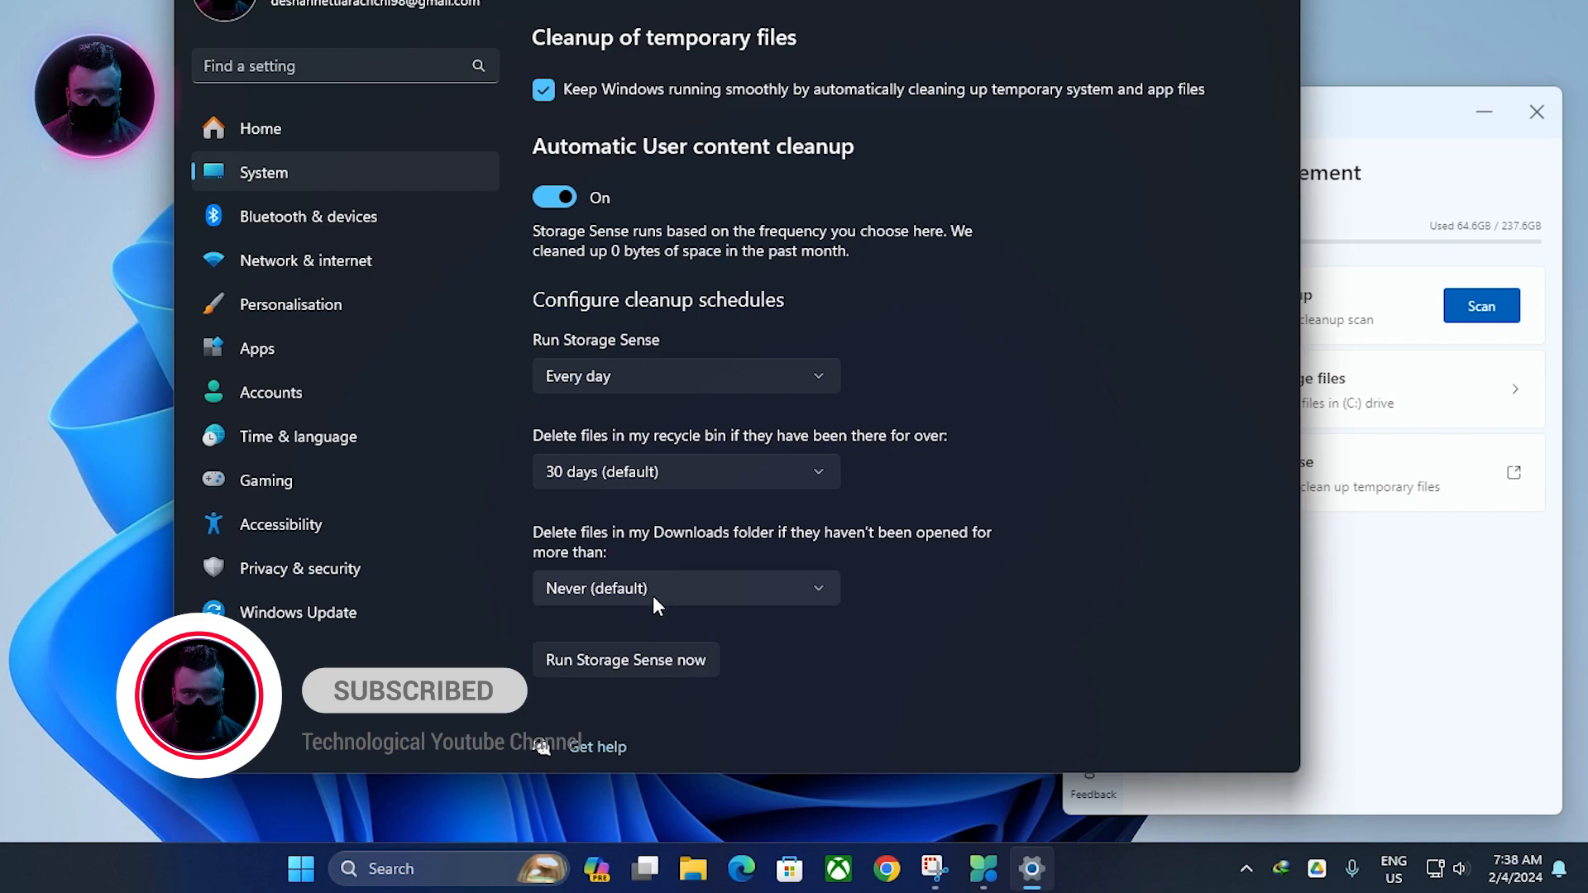
{"action": "left_click", "coordinate": [634, 667]}
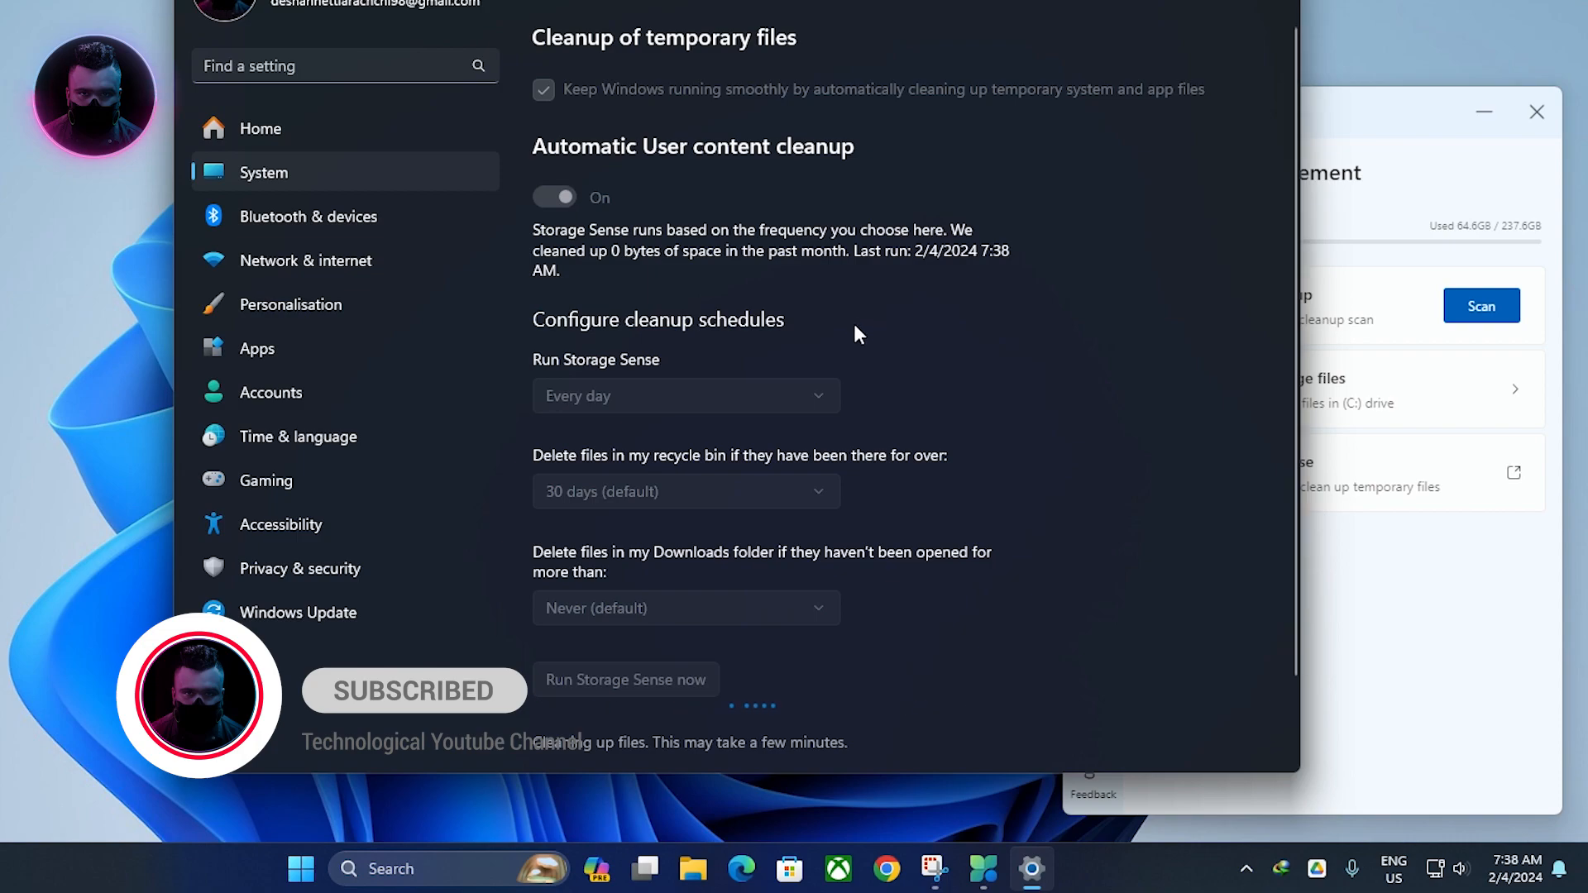
{"action": "scroll", "coordinate": [847, 334], "scroll_direction": "down", "scroll_amount": 1}
{"action": "scroll", "coordinate": [832, 396], "scroll_direction": "up", "scroll_amount": 1}
{"action": "key", "text": "alt+F4"}
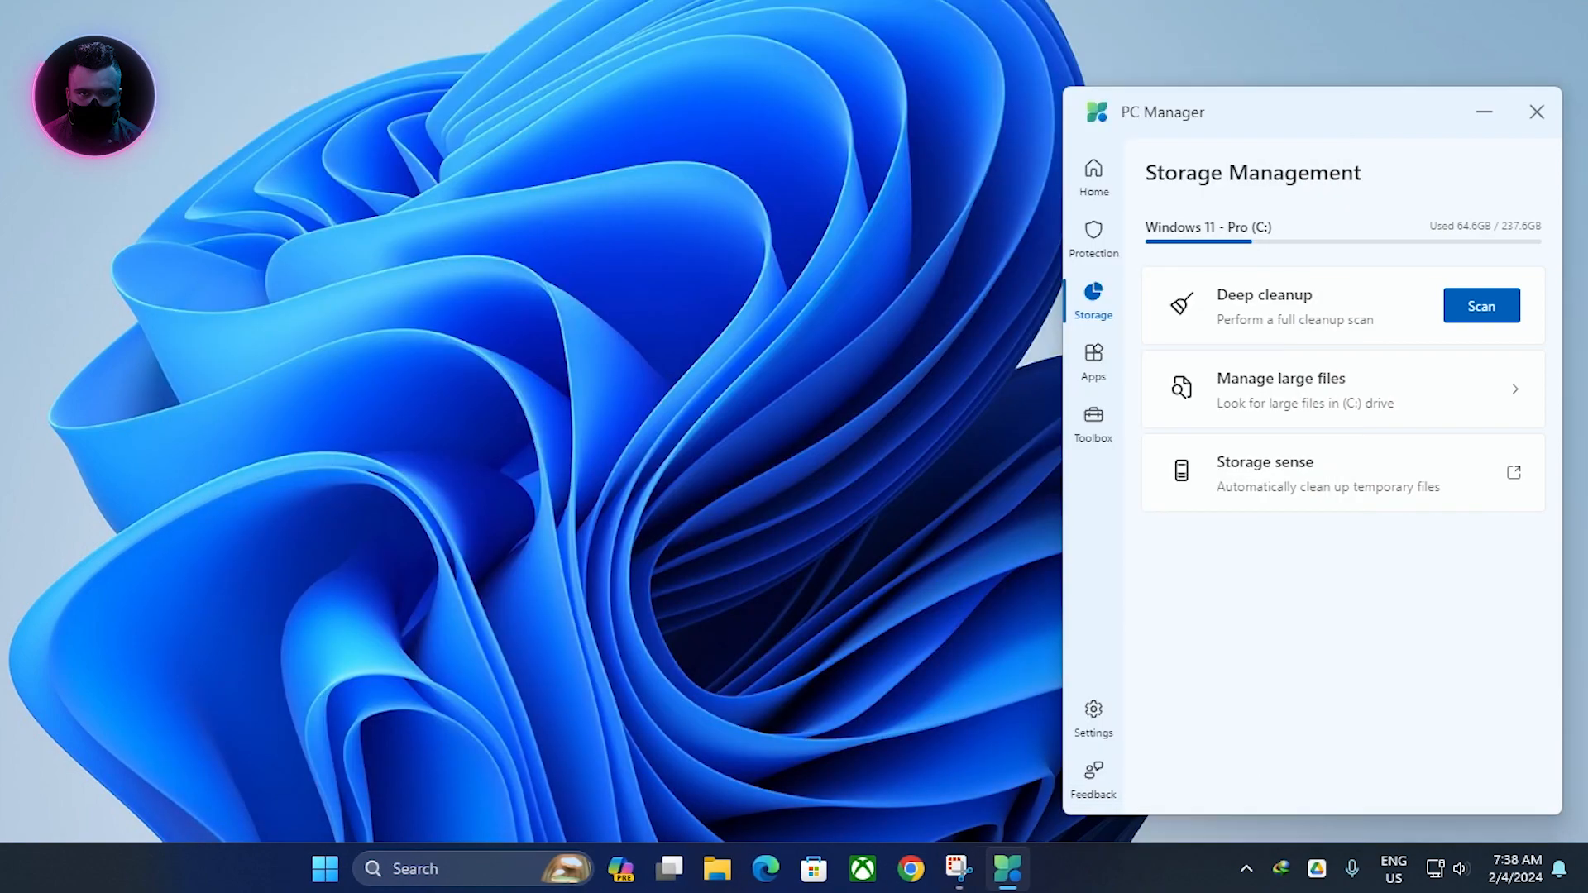
Check the free space on the system drive in File Explorer and close it.
{"action": "key", "text": "super+e"}
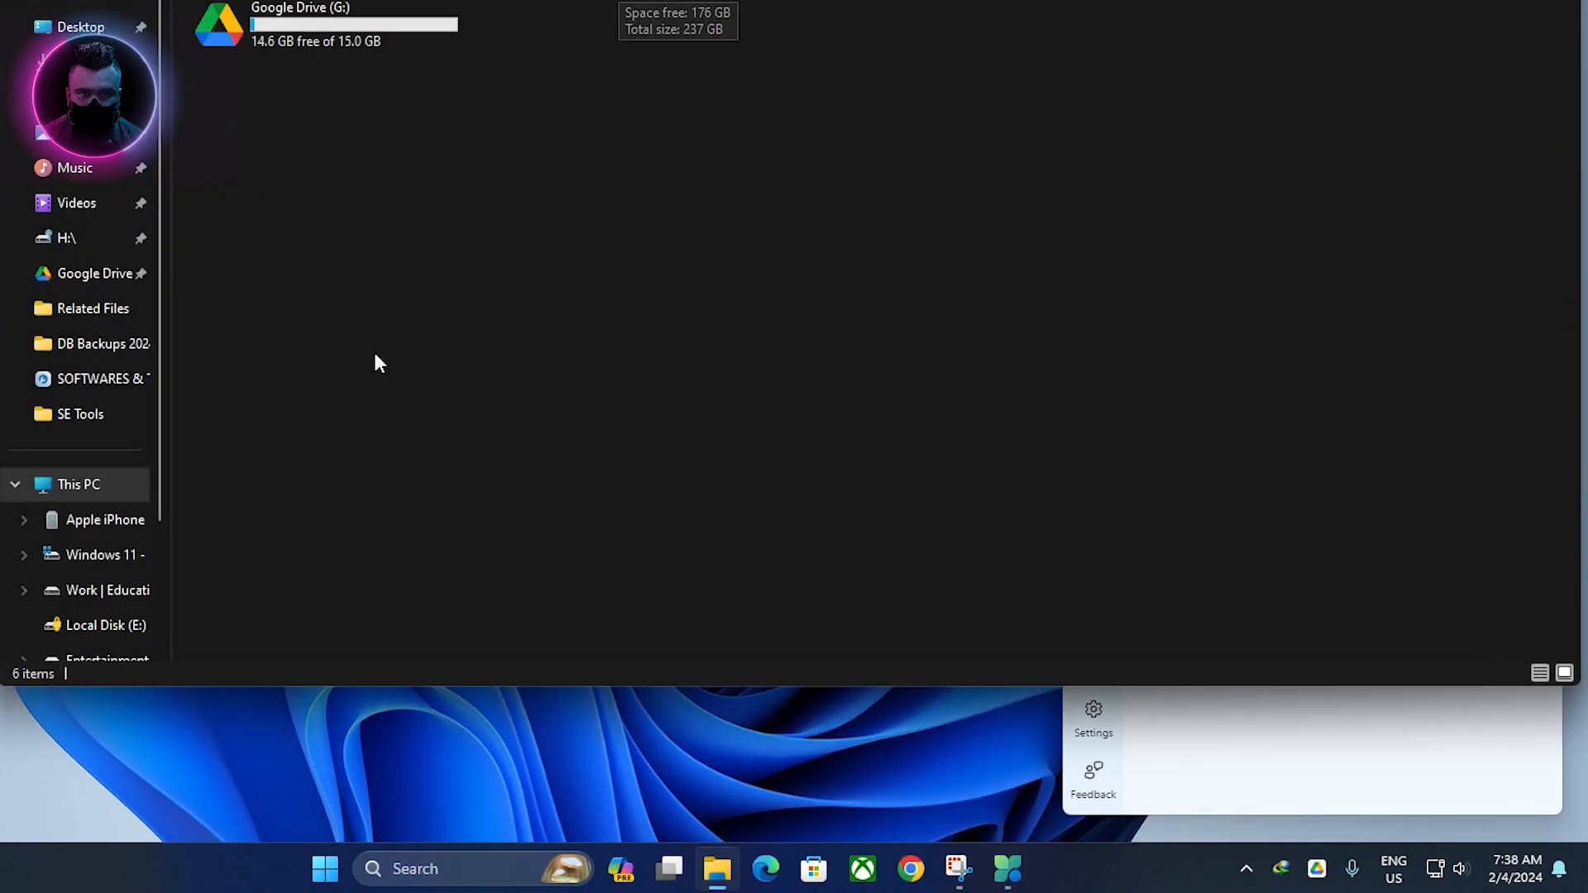
{"action": "key", "text": "alt+F4"}
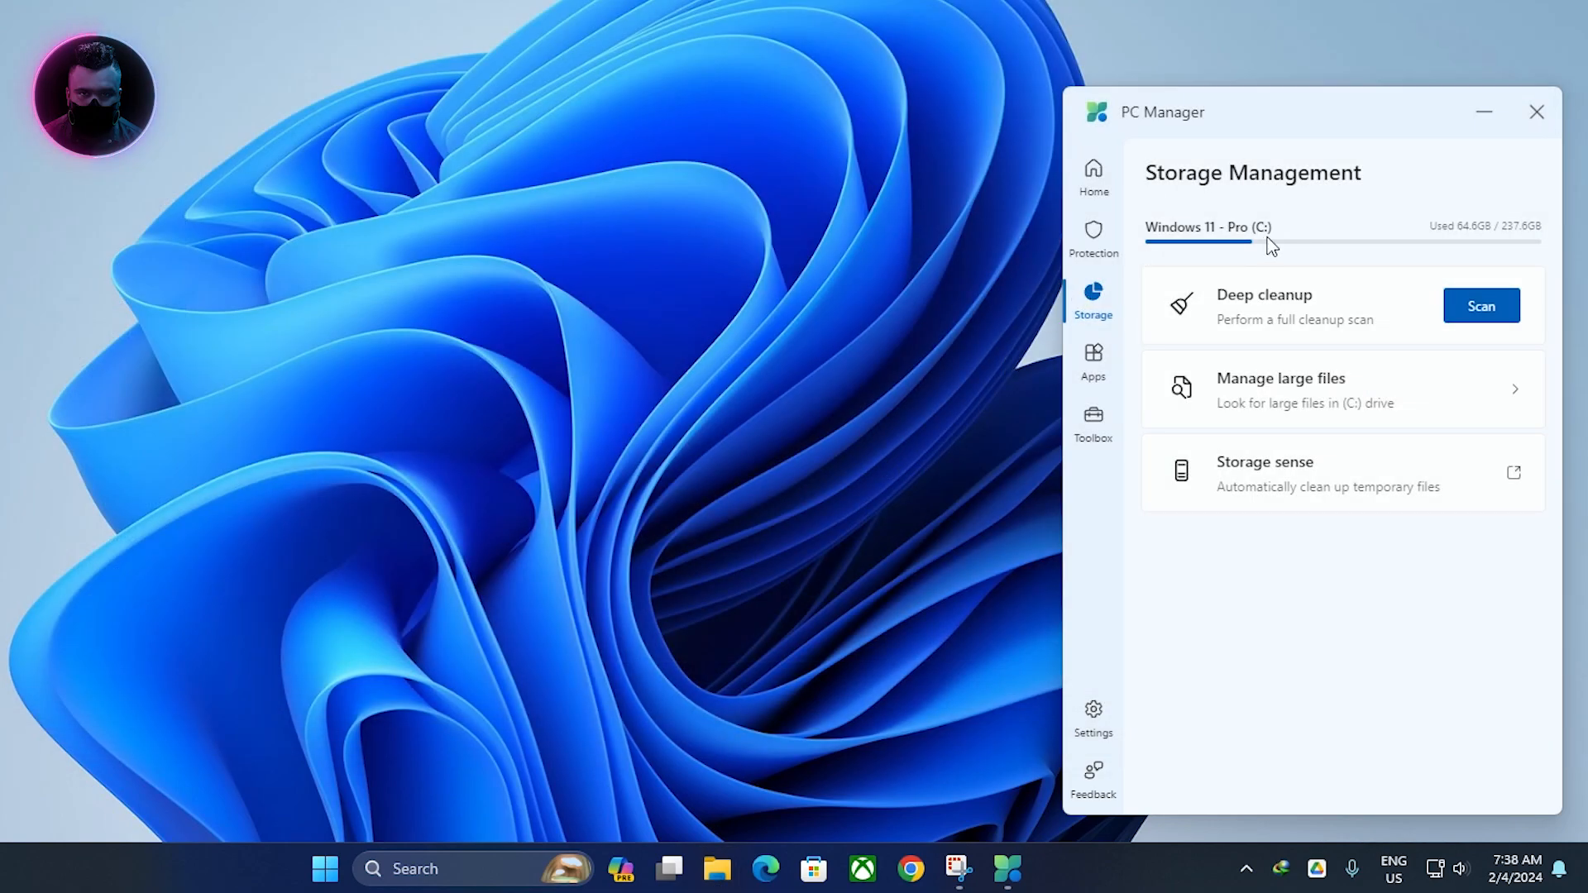
Select all driver updates in addition to the 2024-01 Cumulative Update in Windows update and start installing them.
{"action": "left_click", "coordinate": [1096, 175]}
{"action": "left_click", "coordinate": [1094, 240]}
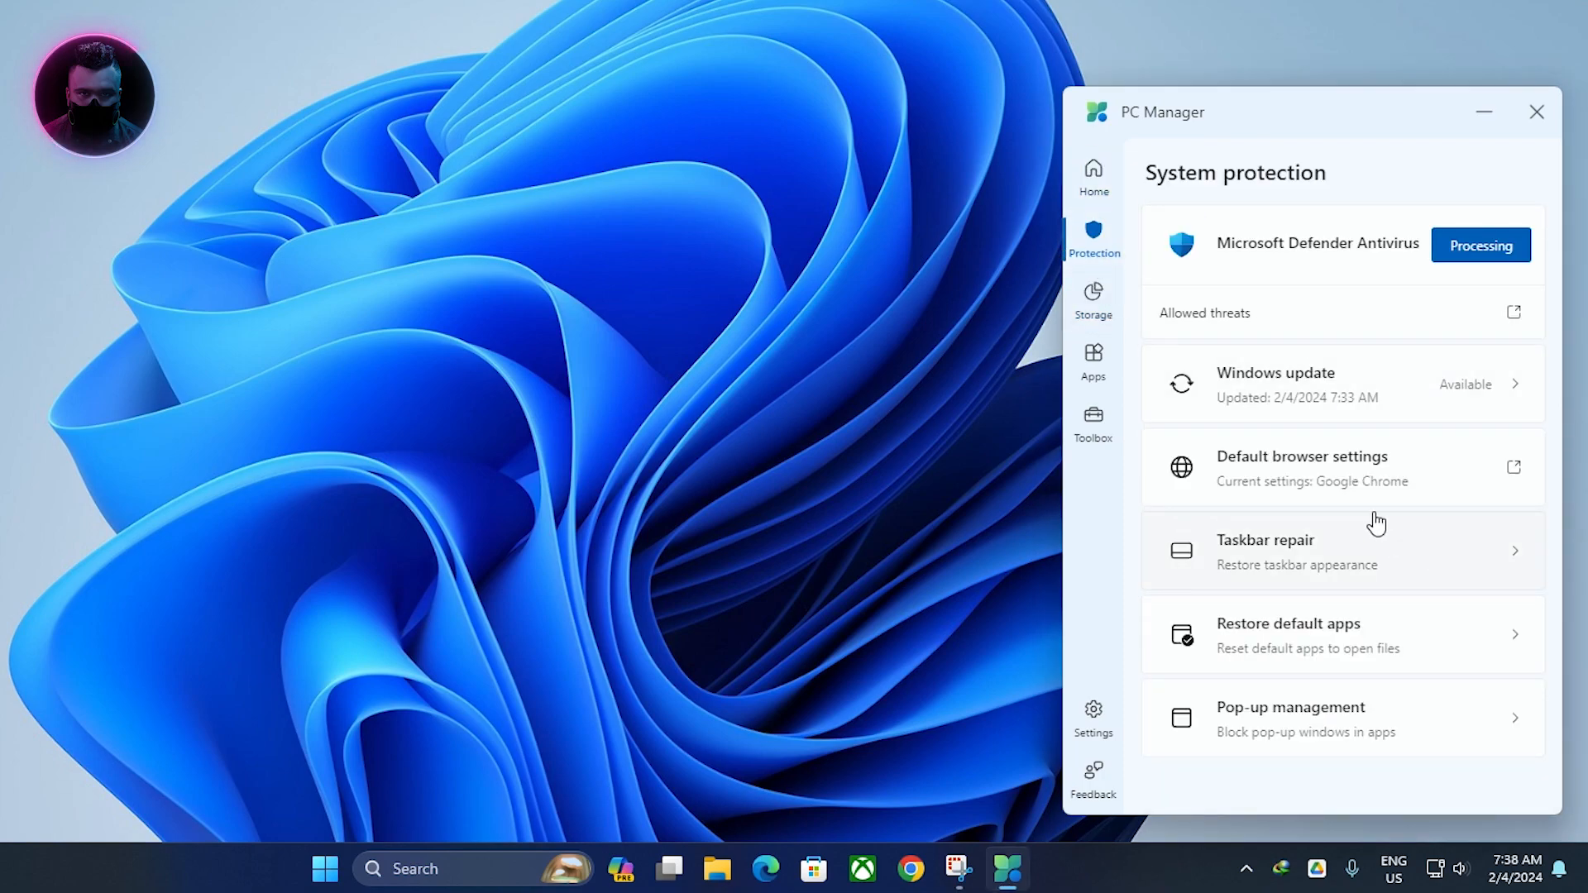
{"action": "left_click", "coordinate": [1487, 393]}
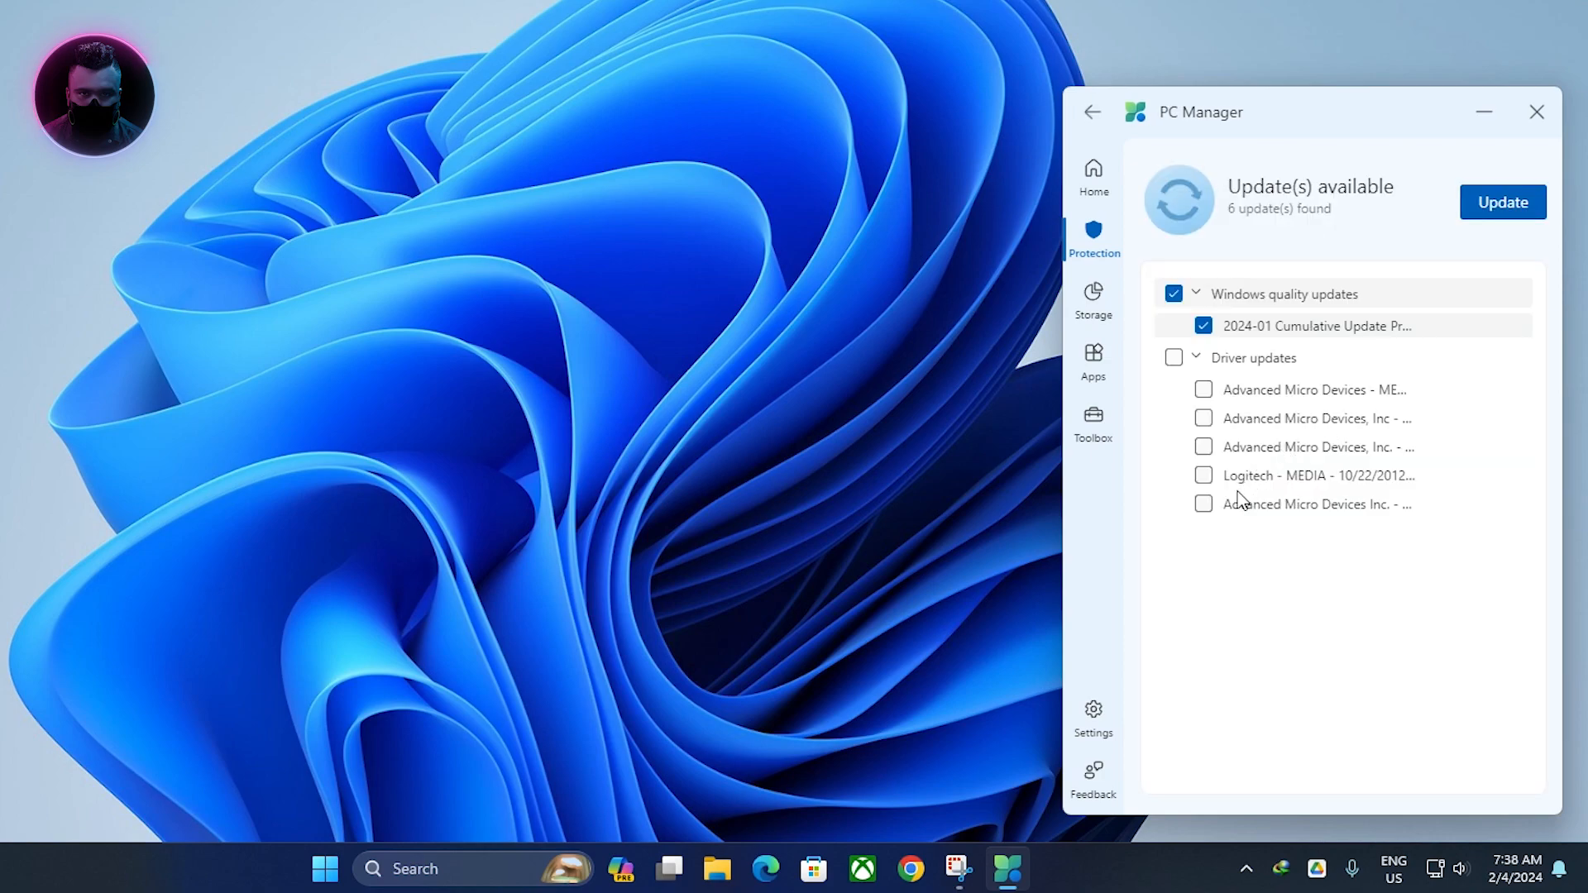
{"action": "left_click", "coordinate": [1174, 359]}
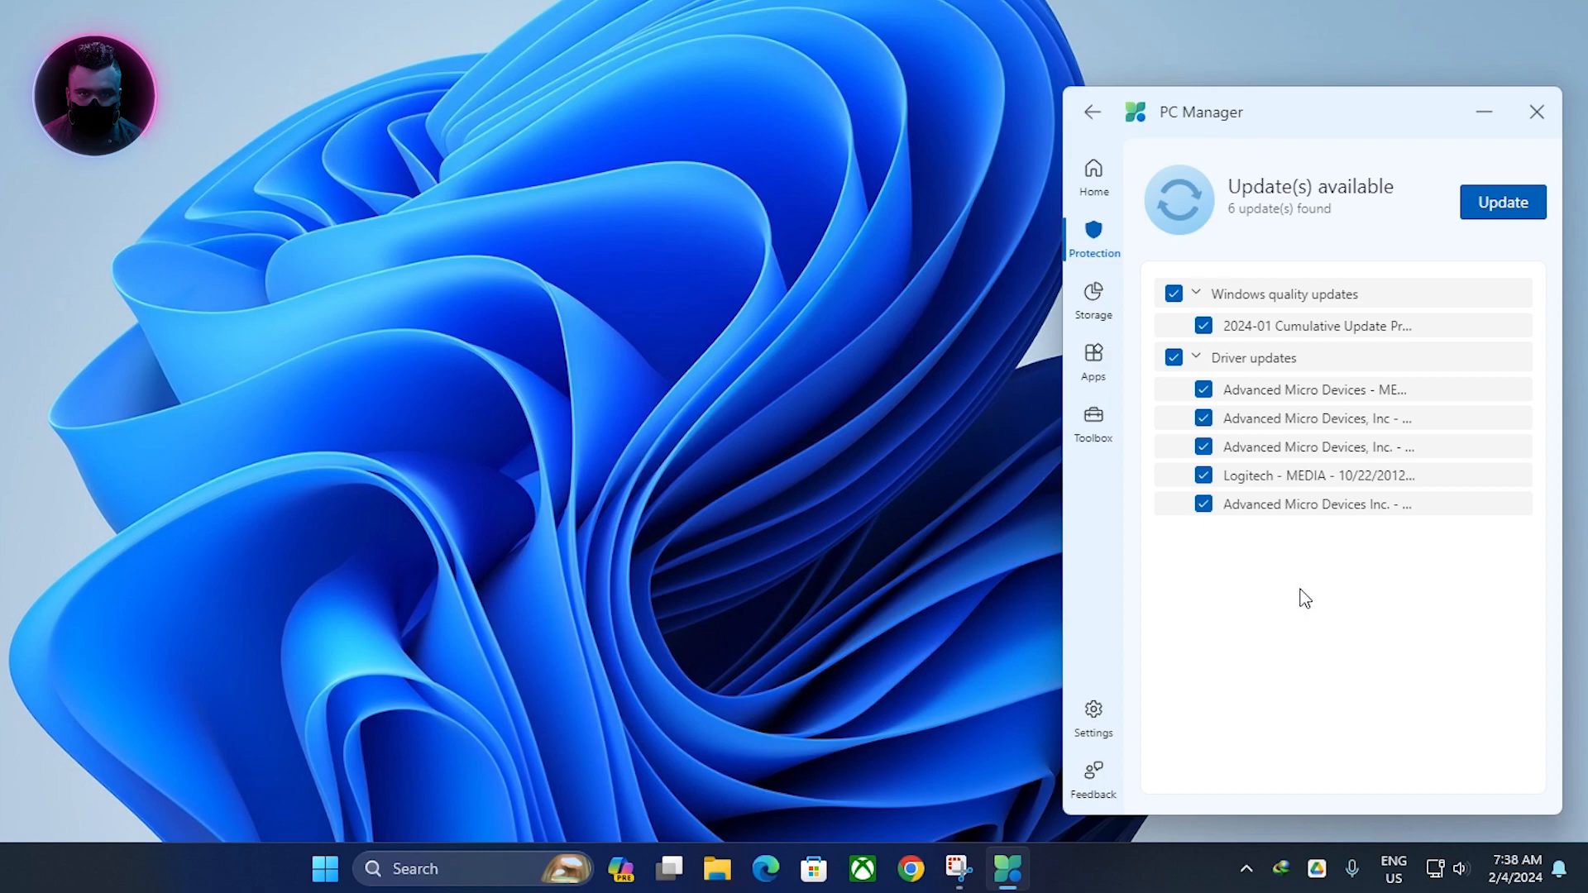
{"action": "left_click", "coordinate": [1501, 202]}
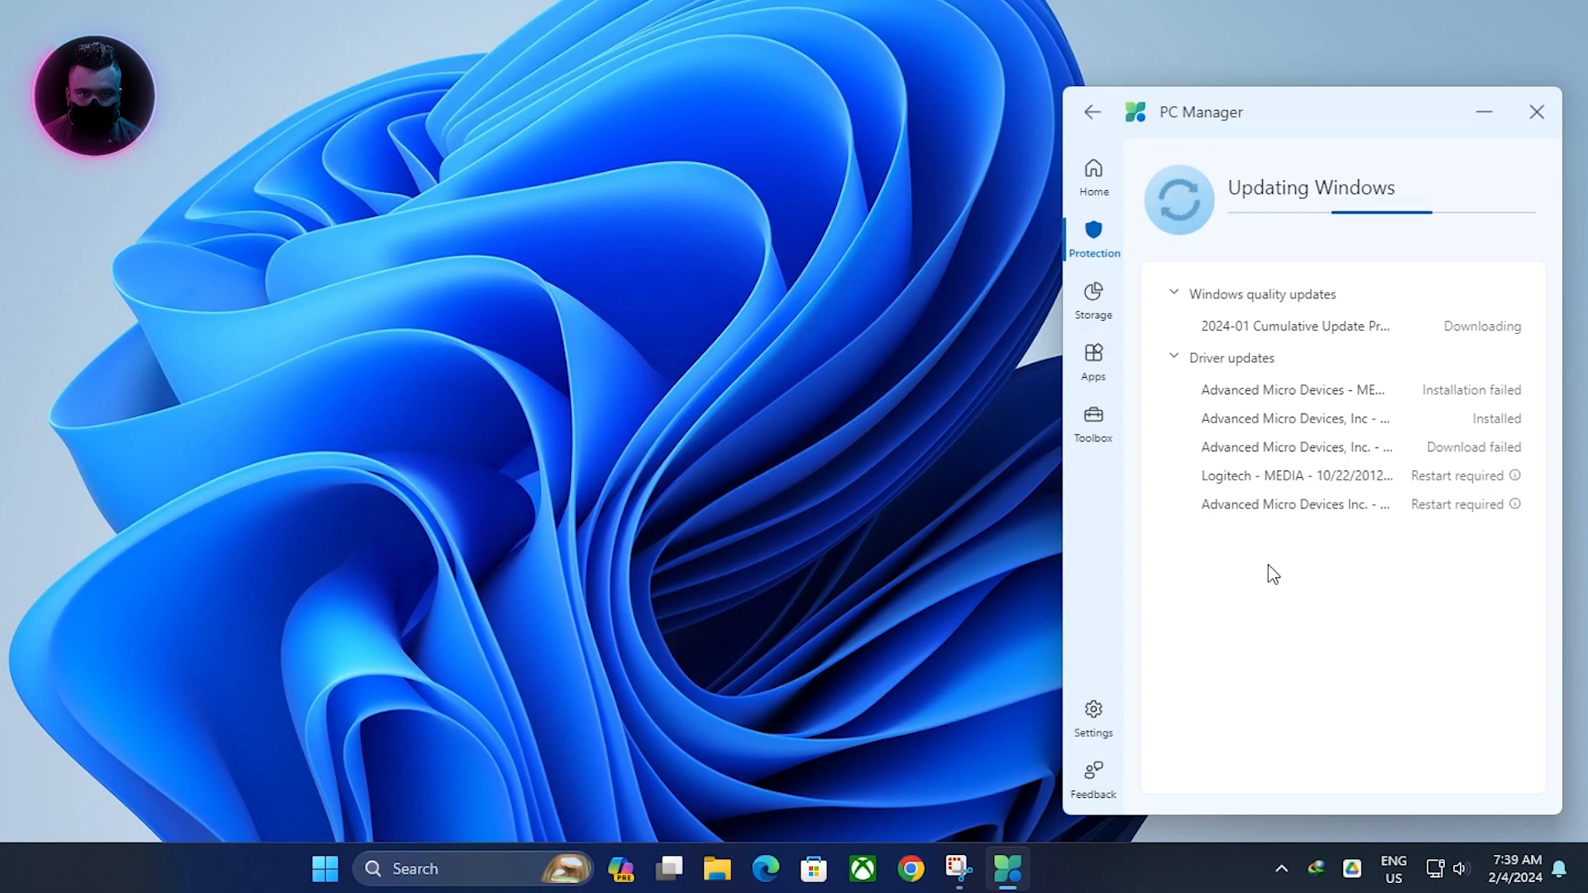
Review the running apps in Process management, return to the Windows update progress, and dismiss the Windows Security notification.
{"action": "left_click", "coordinate": [1096, 168]}
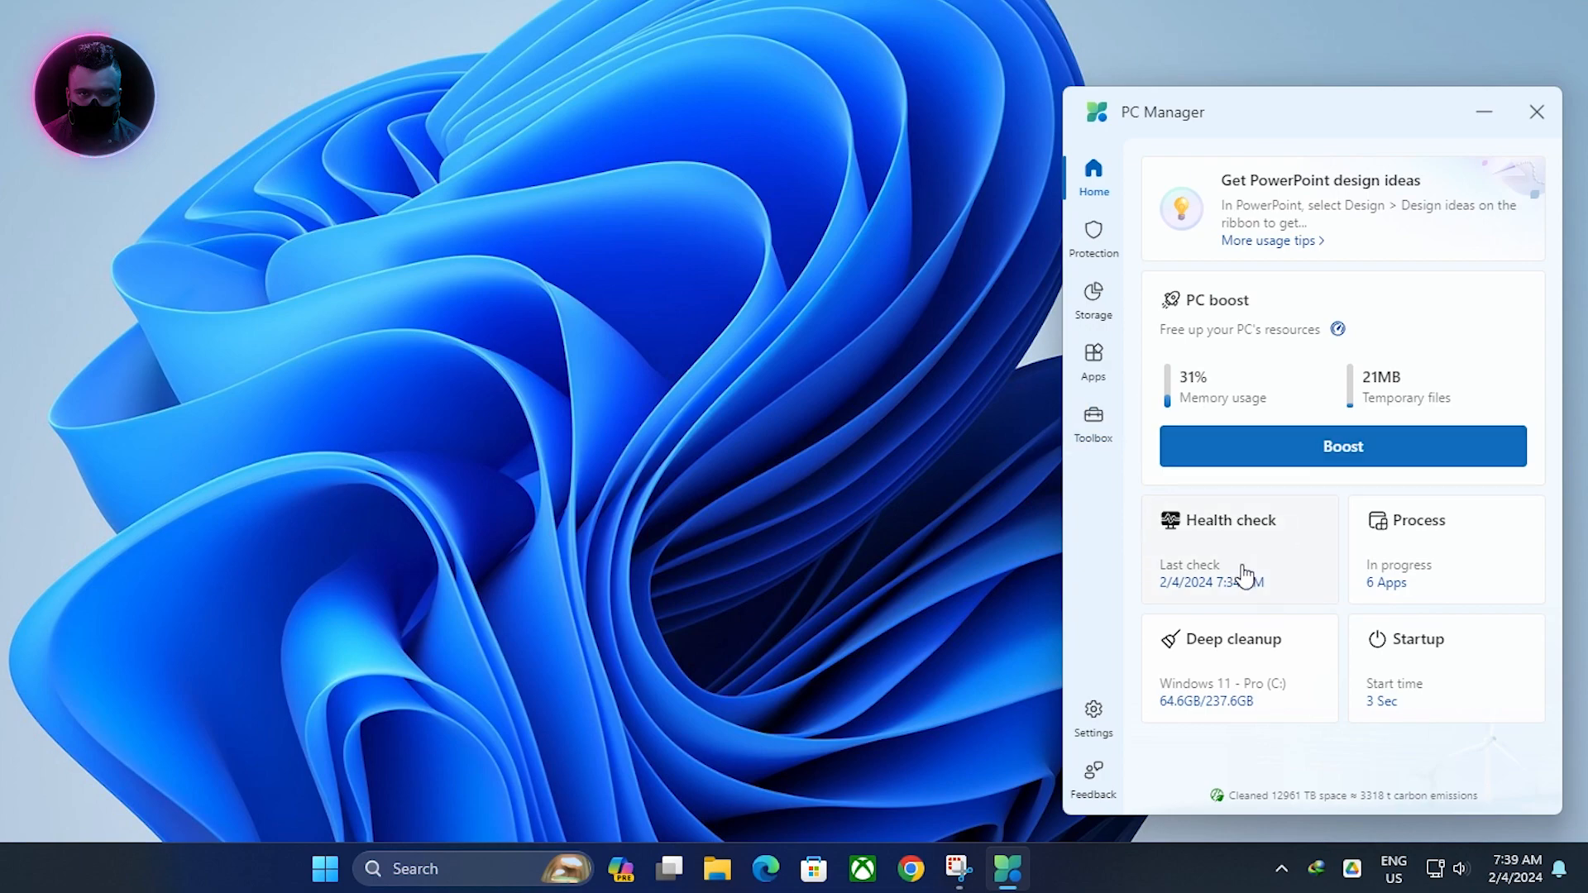
{"action": "left_click", "coordinate": [1425, 567]}
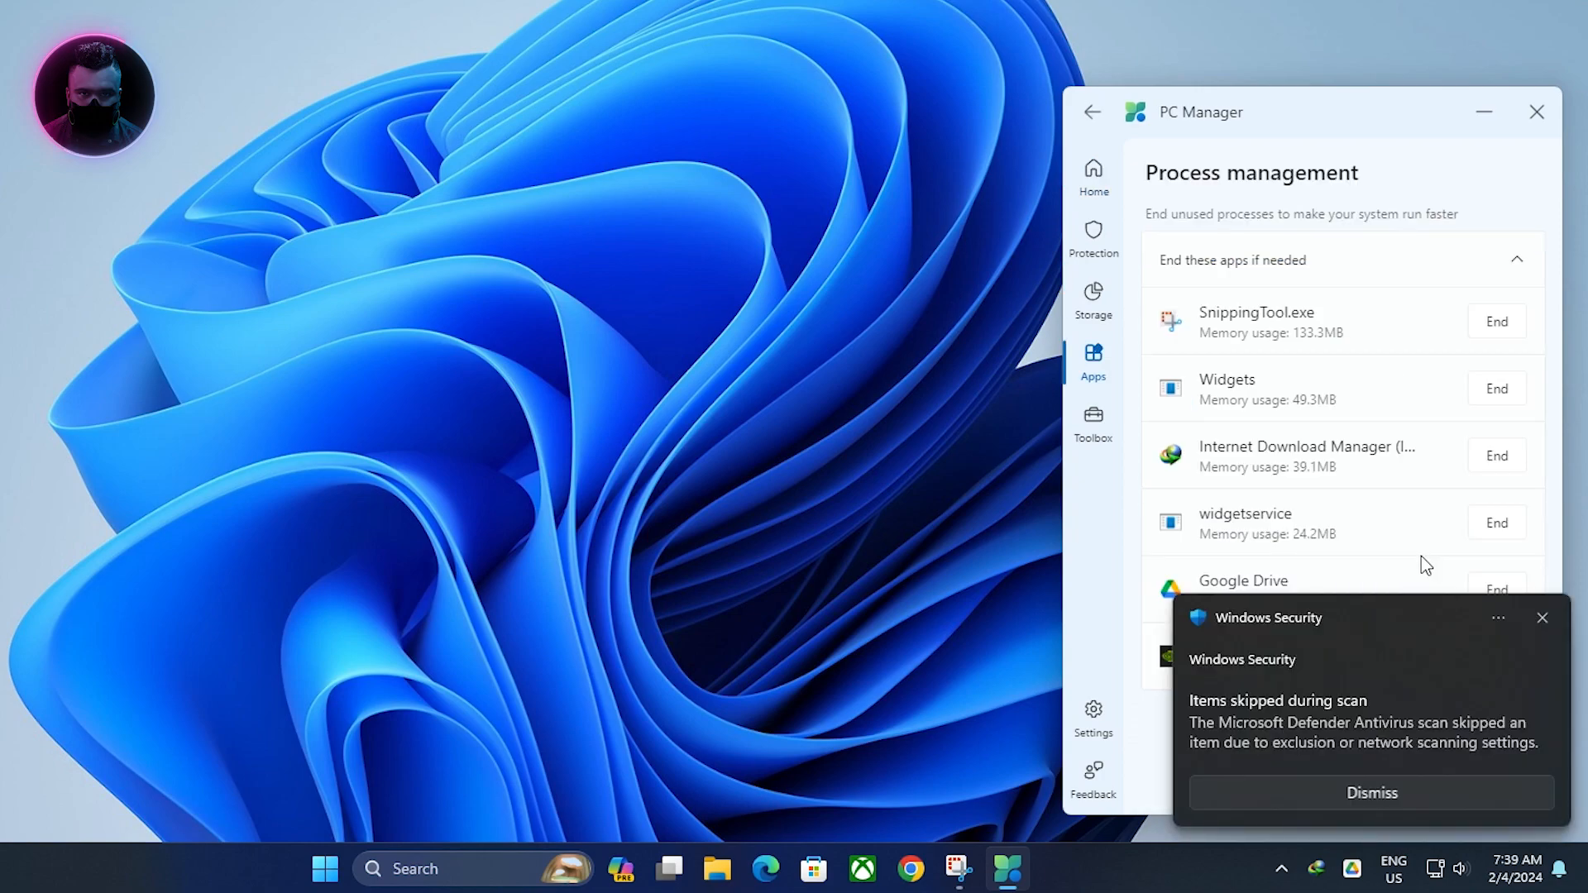
{"action": "left_click", "coordinate": [1093, 113]}
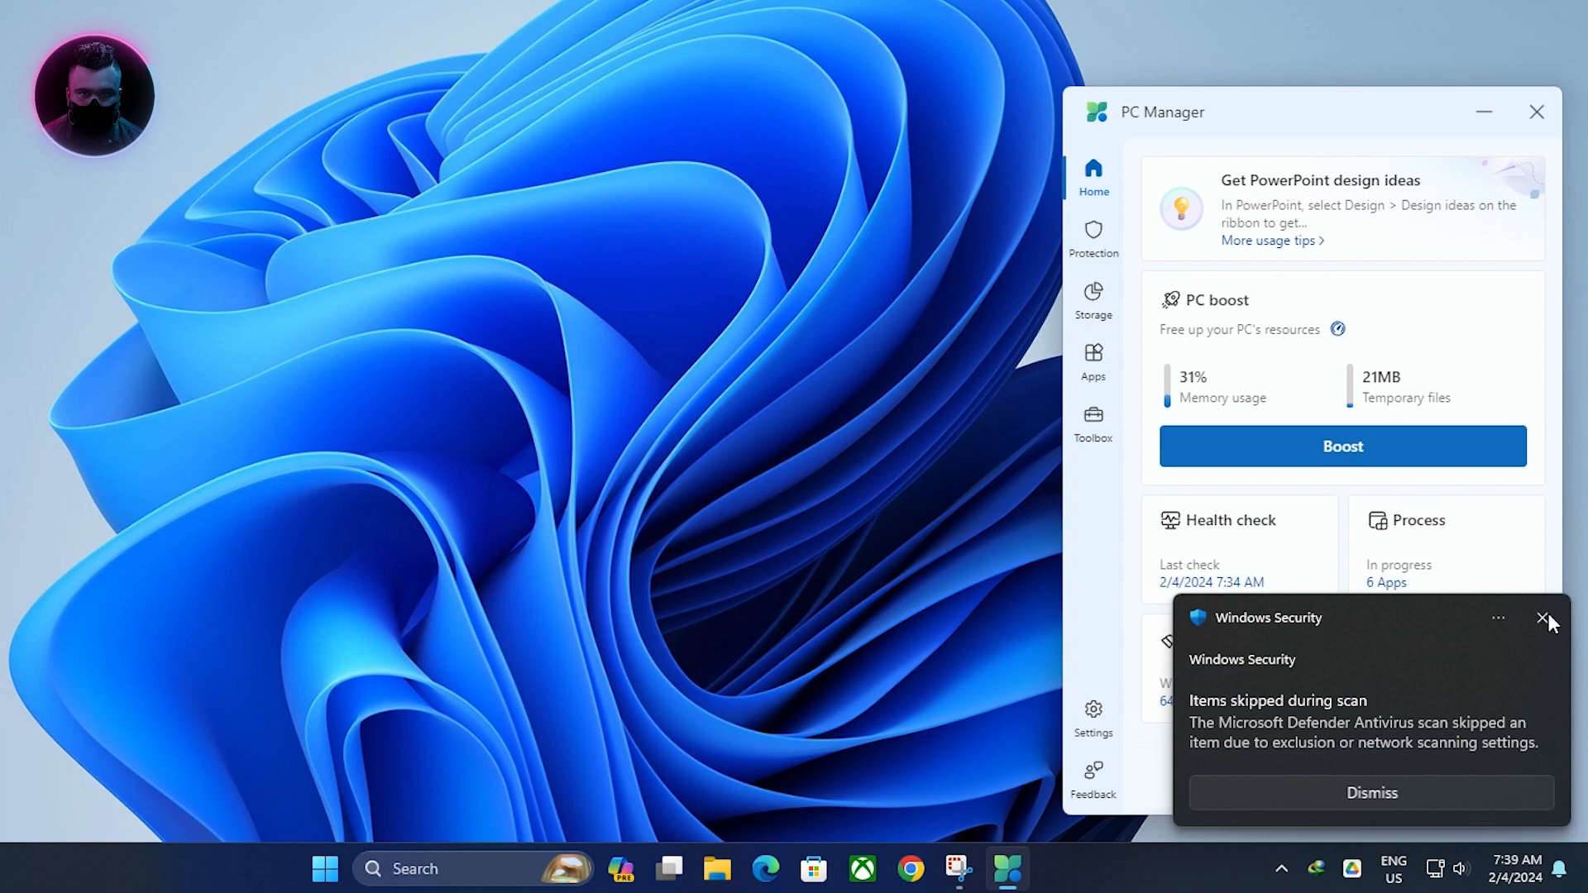
{"action": "left_click", "coordinate": [1085, 250]}
{"action": "left_click", "coordinate": [1401, 405]}
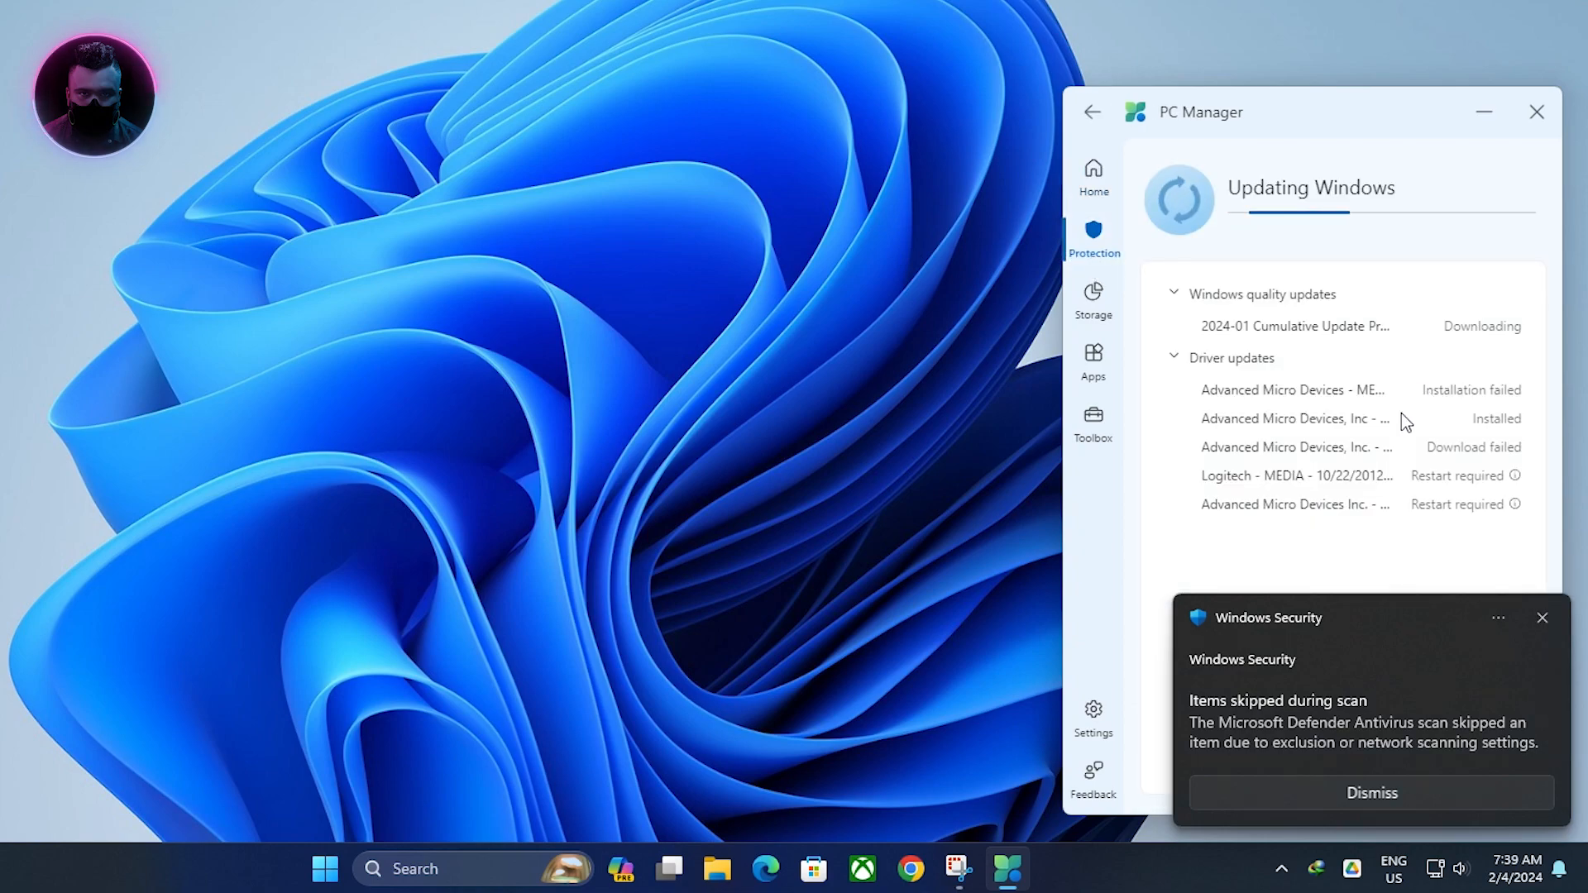
{"action": "left_click", "coordinate": [1543, 618]}
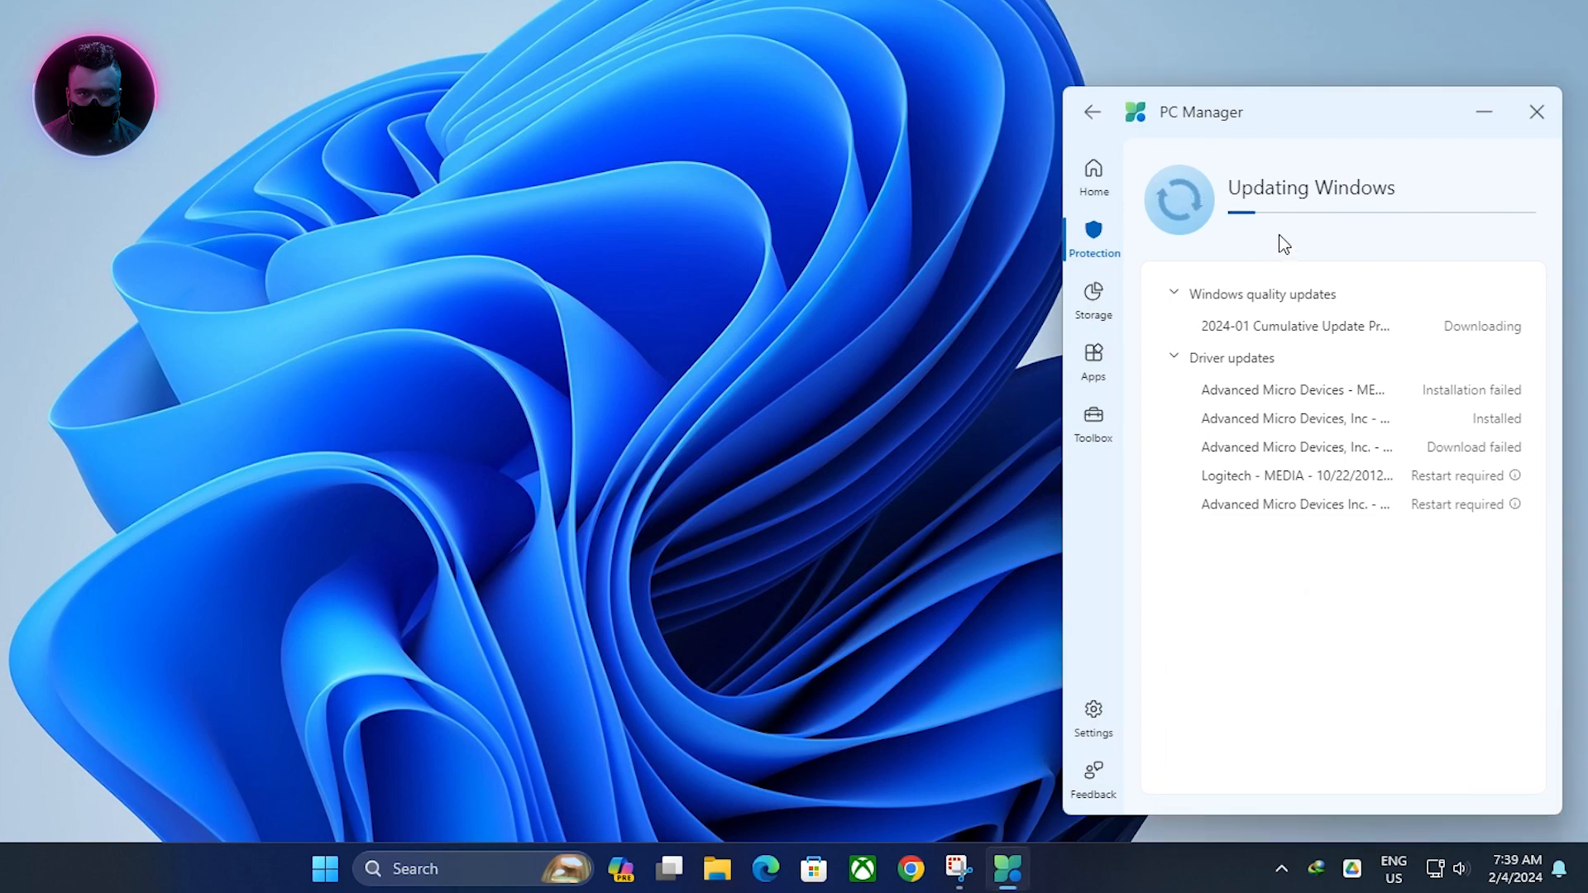
Move the PC Manager, green check-mark and blue "3" icons from the hidden tray icons onto the taskbar.
{"action": "left_click", "coordinate": [1281, 869]}
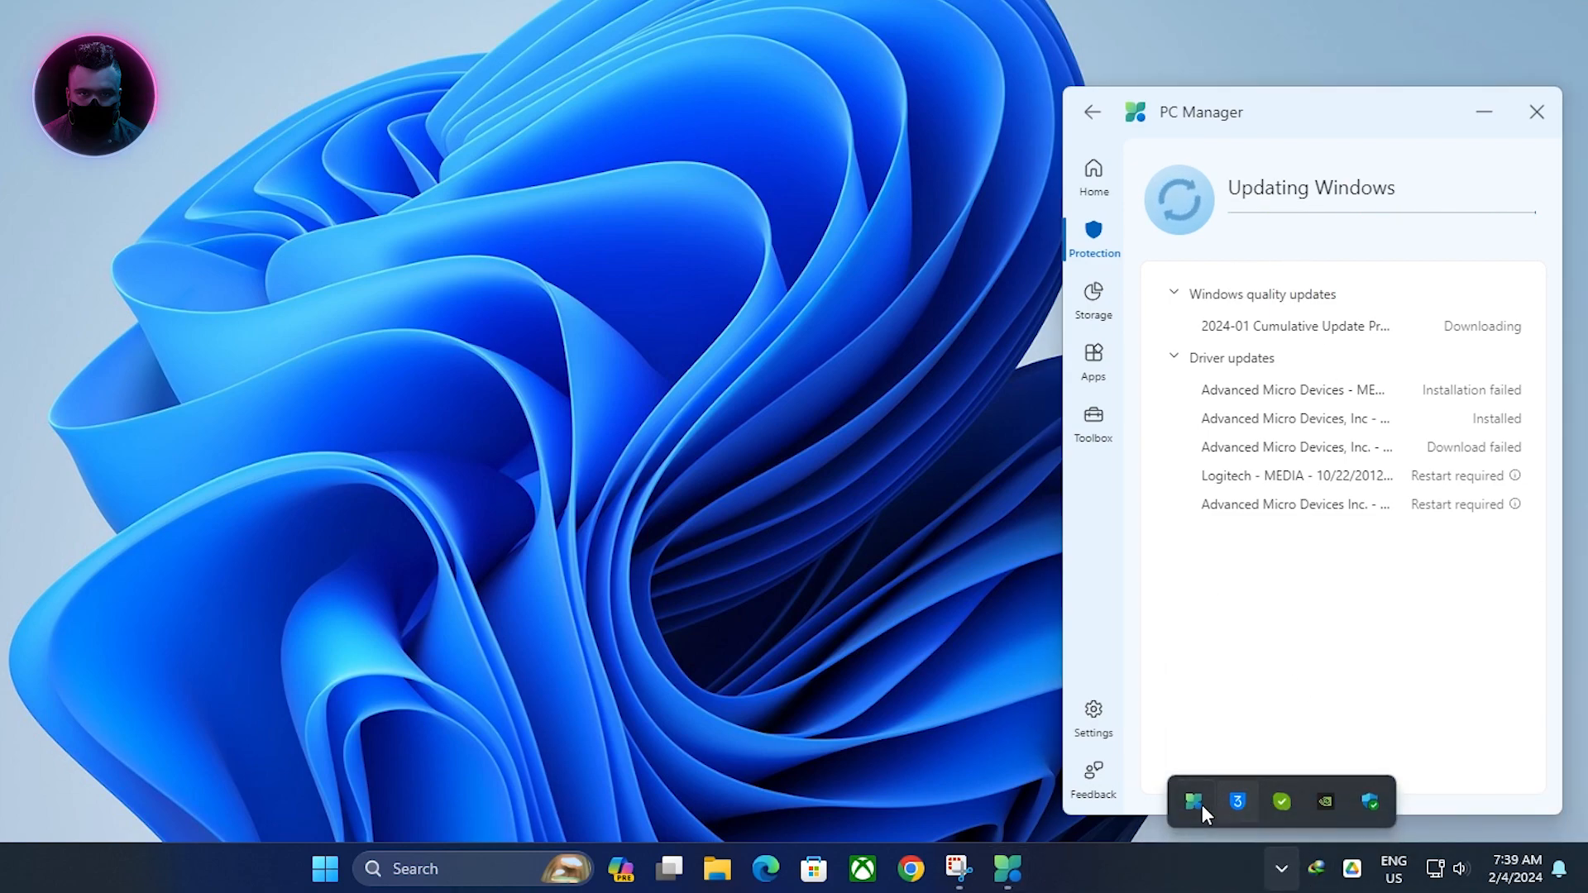
{"action": "left_click_drag", "start_coordinate": [1188, 801], "coordinate": [1317, 867]}
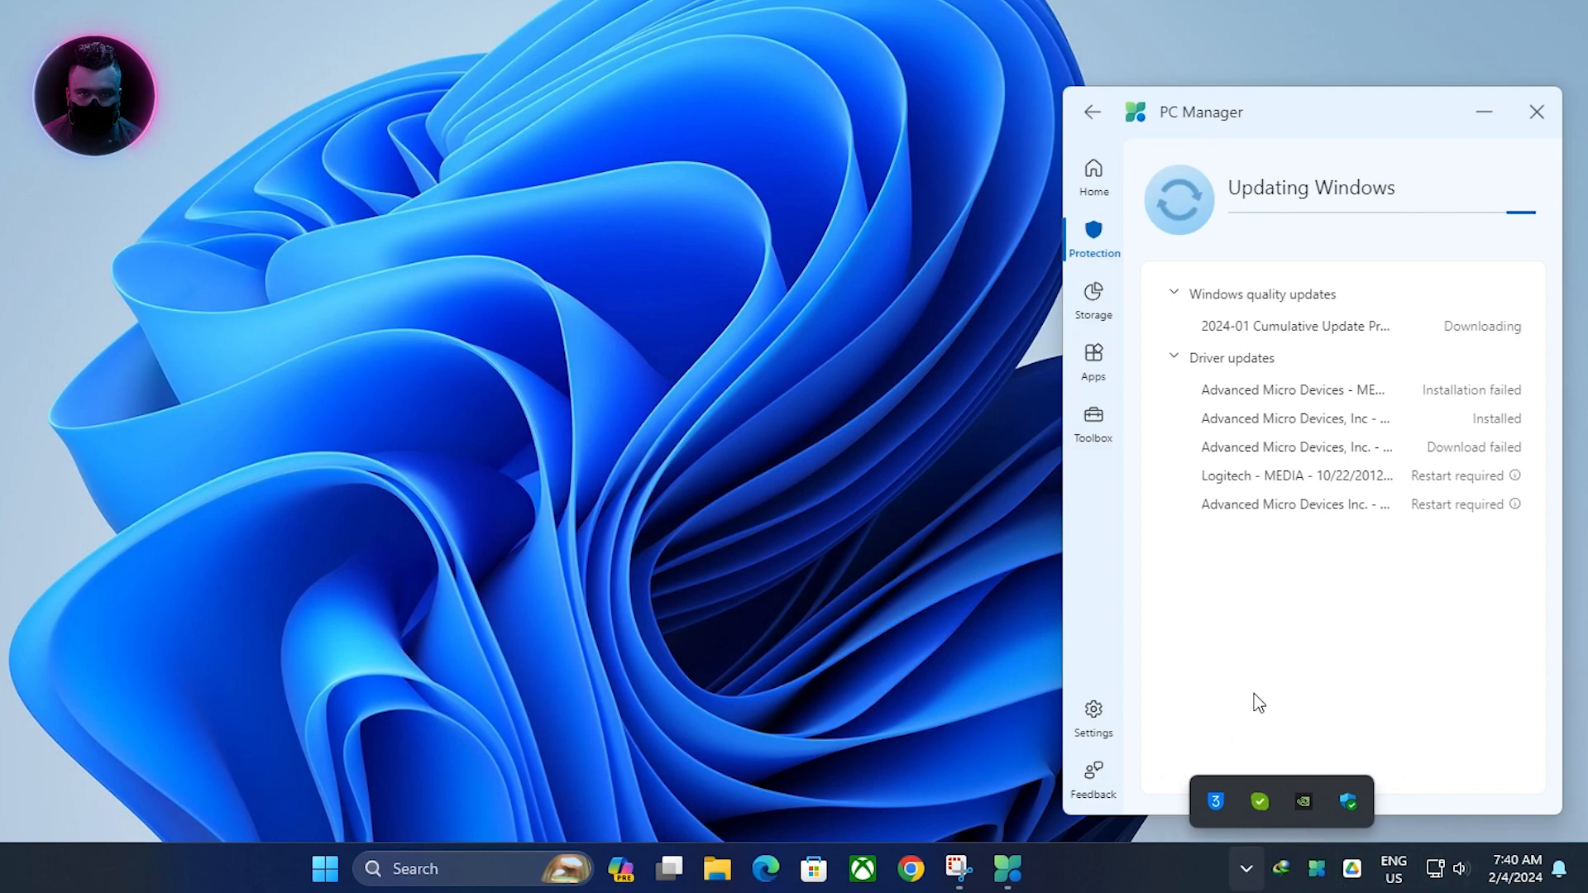
{"action": "left_click_drag", "start_coordinate": [1263, 801], "coordinate": [1299, 860]}
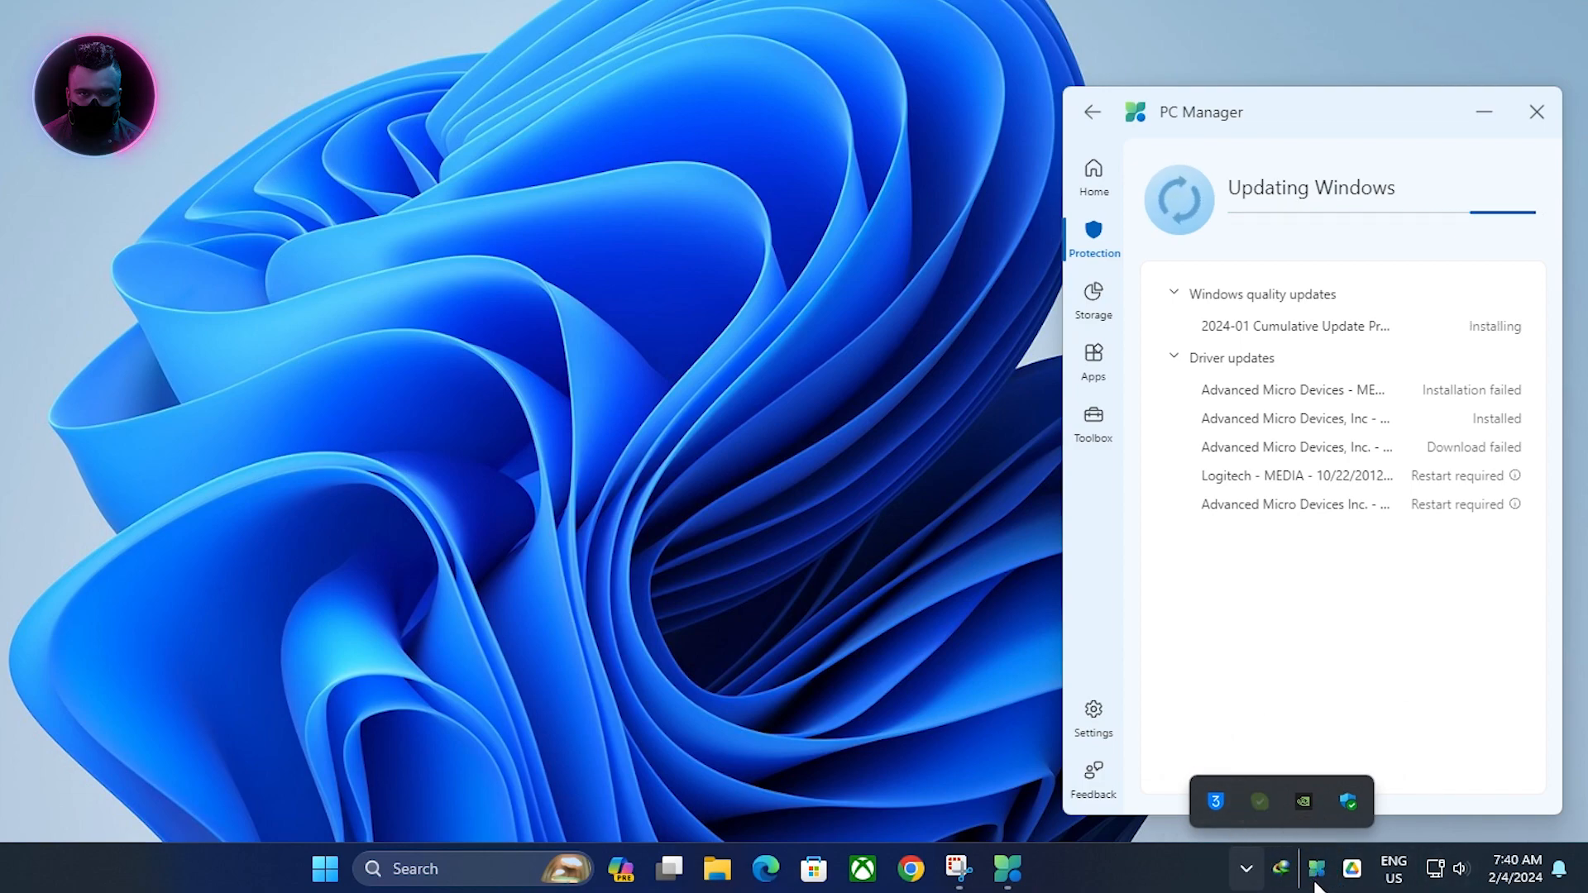
{"action": "left_click_drag", "start_coordinate": [1234, 802], "coordinate": [1248, 867]}
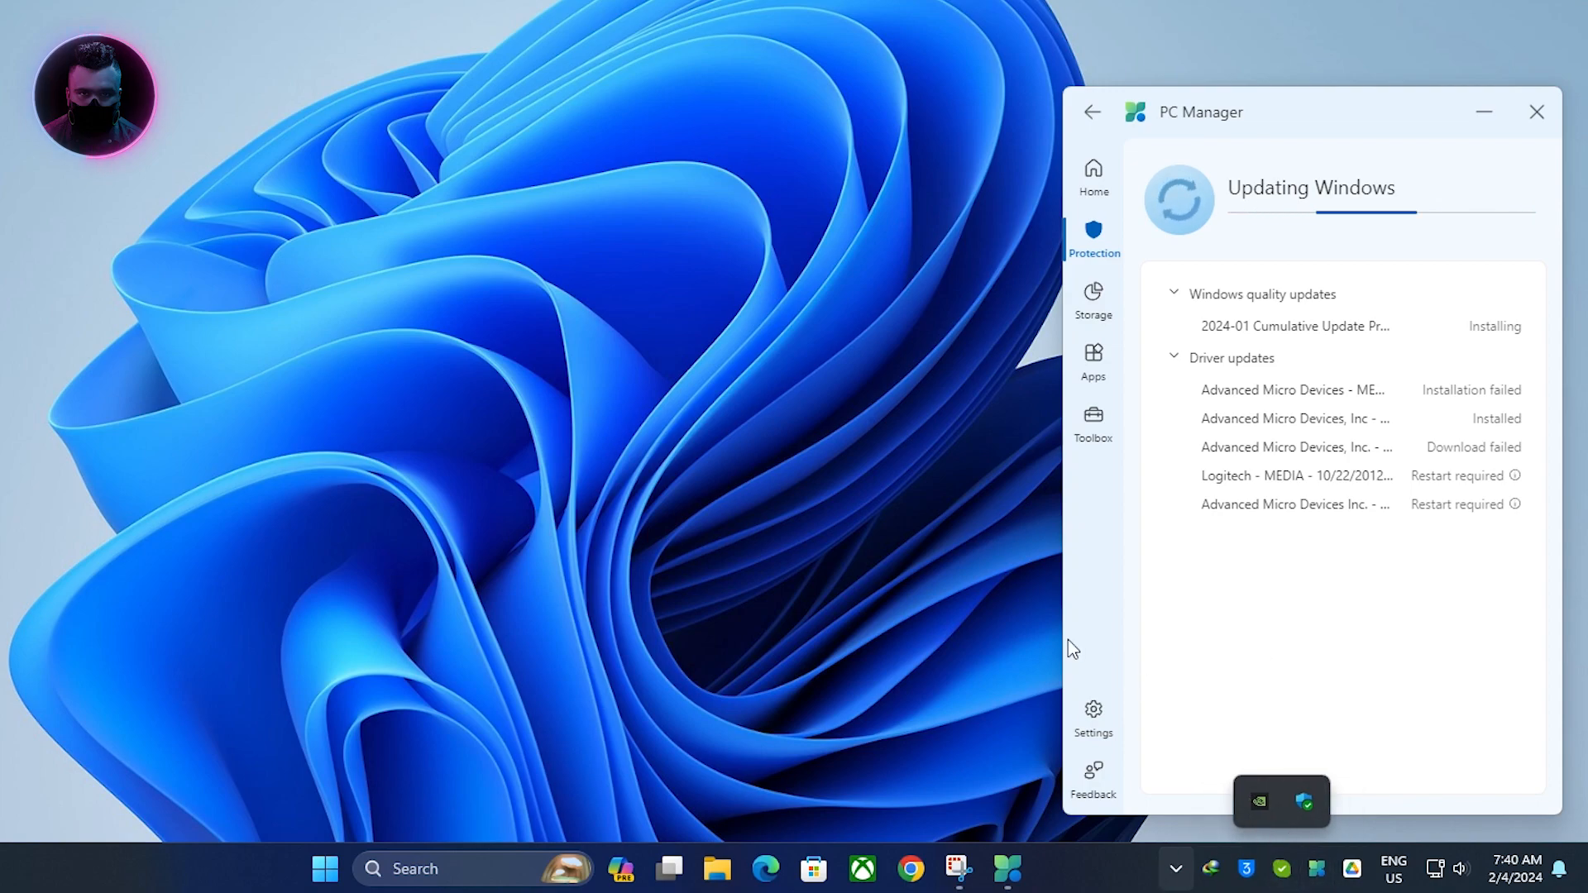
{"action": "left_click", "coordinate": [1049, 526]}
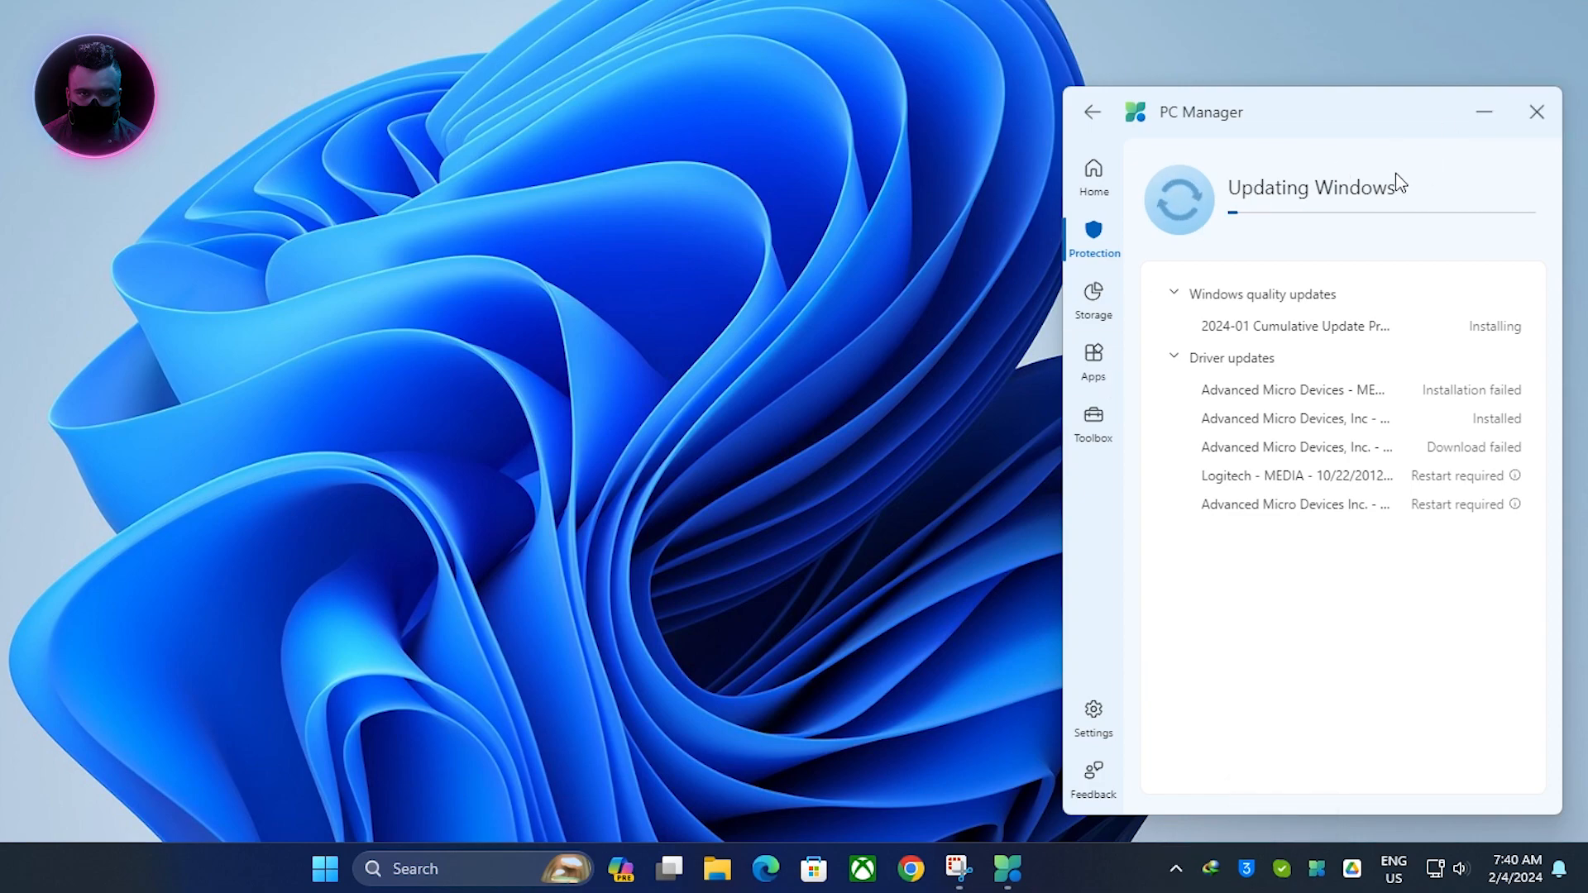